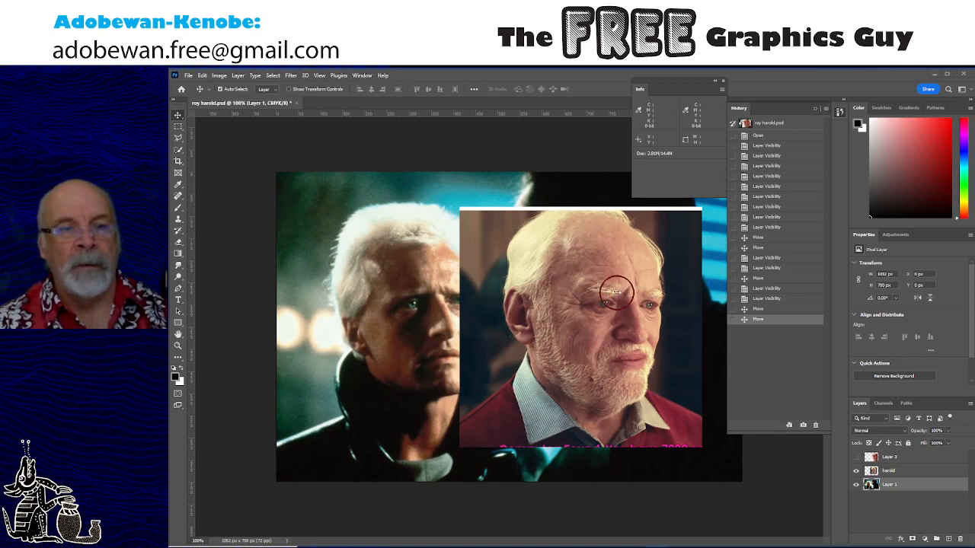
Hide the harold layer, shorten the History panel and clear the document's history
{"action": "left_click", "coordinate": [856, 472]}
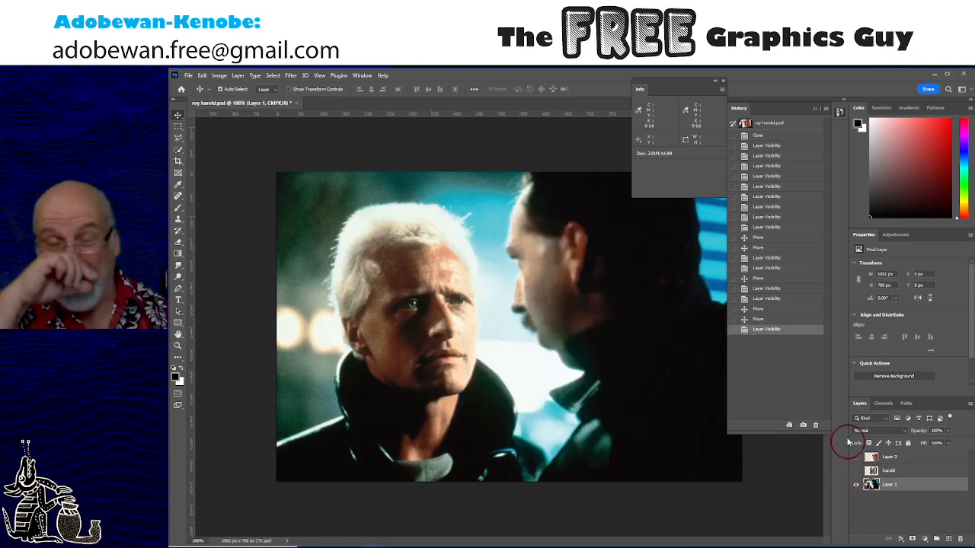
{"action": "left_click_drag", "start_coordinate": [780, 435], "coordinate": [772, 199]}
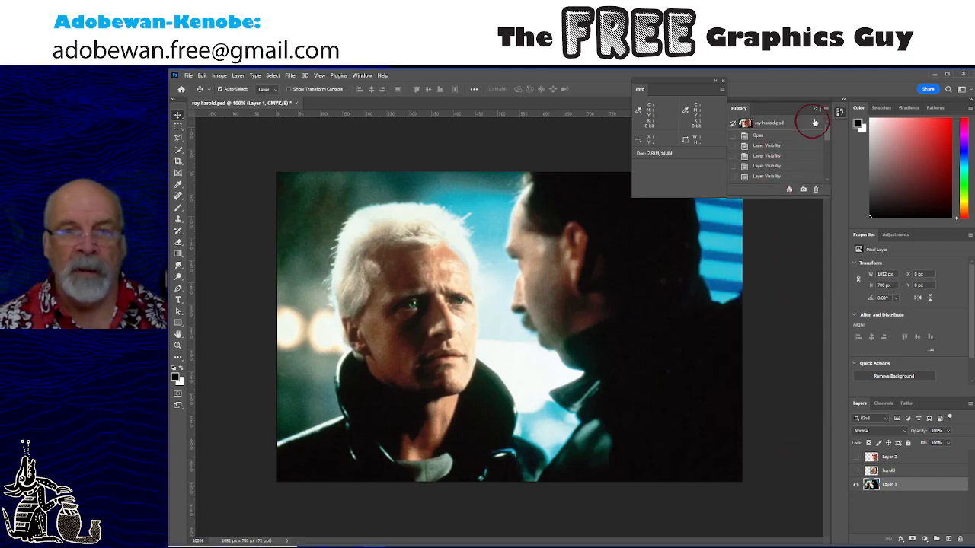
{"action": "left_click", "coordinate": [826, 109]}
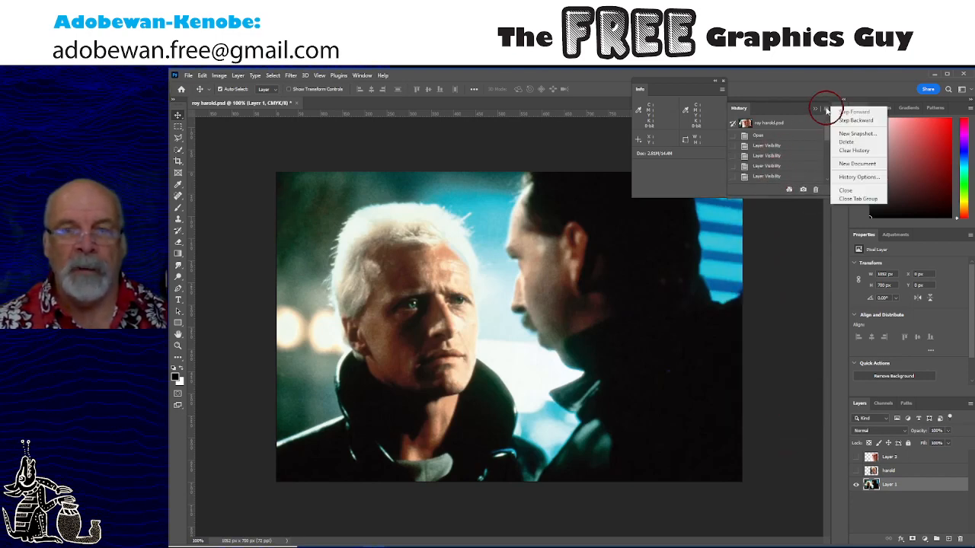
{"action": "left_click", "coordinate": [853, 150]}
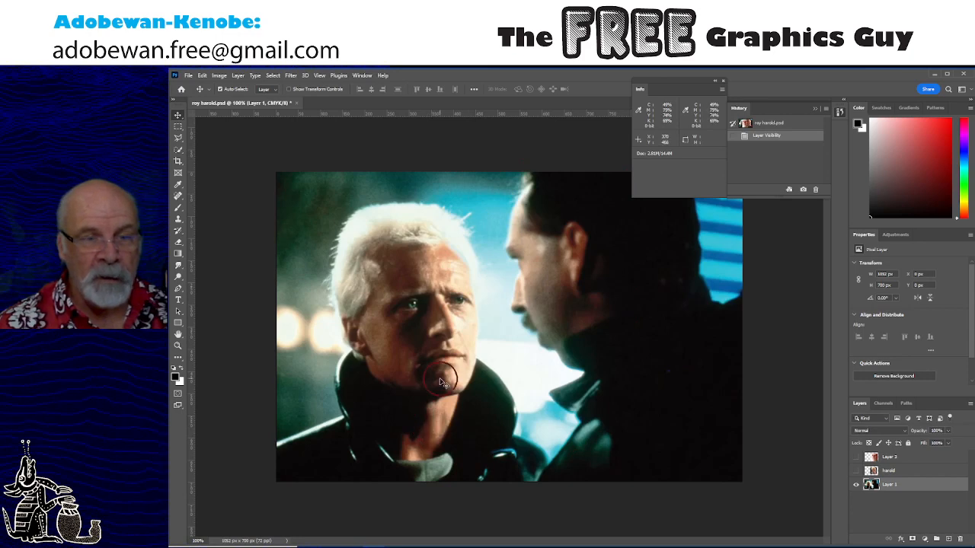
Show the harold layer and move it slightly up and sideways so the blond man's face is uncovered
{"action": "left_click", "coordinate": [856, 471]}
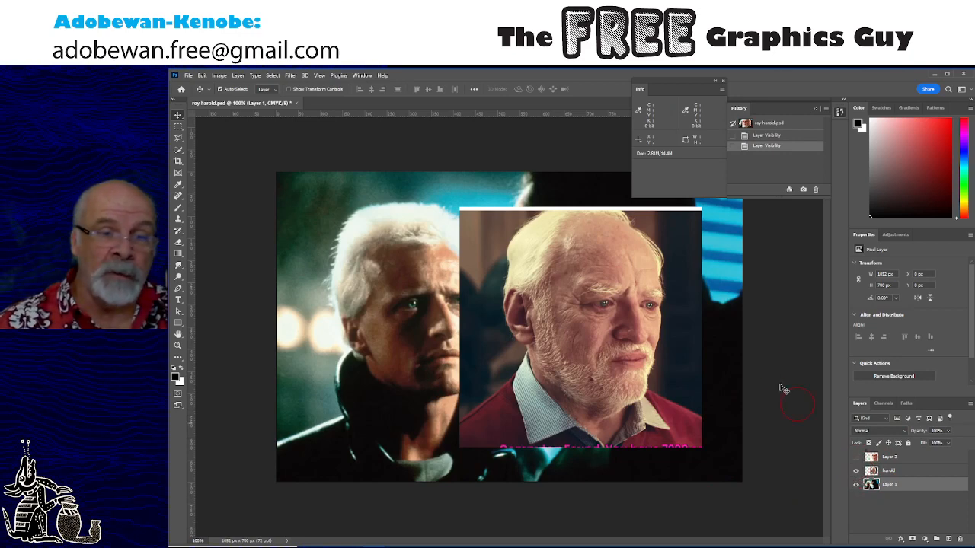
{"action": "left_click_drag", "start_coordinate": [649, 293], "coordinate": [686, 284]}
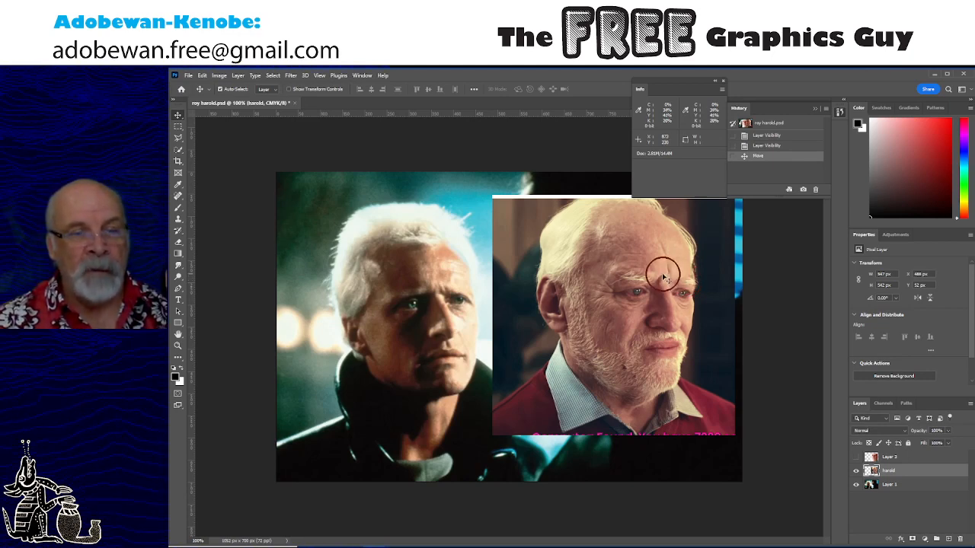
{"action": "left_click_drag", "start_coordinate": [665, 279], "coordinate": [620, 268]}
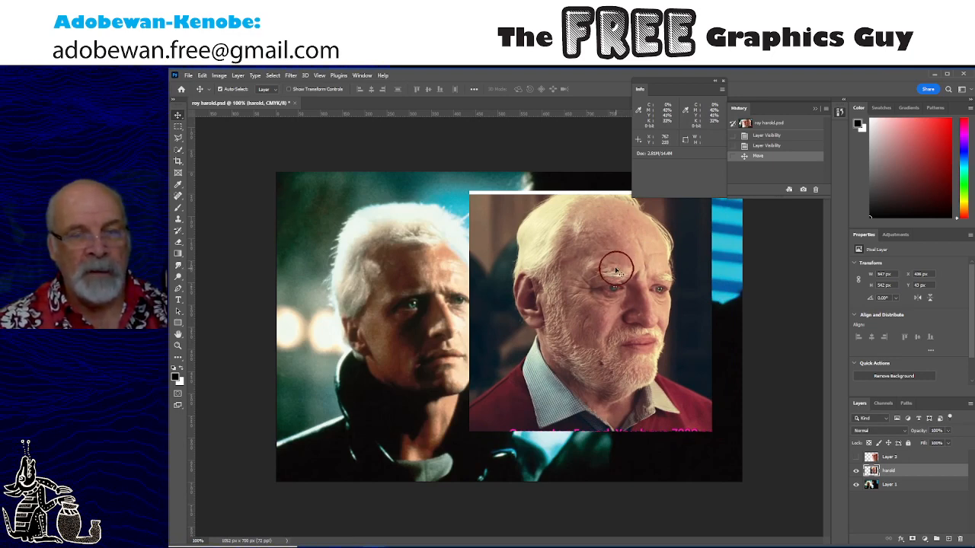
Apply a Gaussian Blur with a radius of 1.1 pixels to the harold layer
{"action": "left_click", "coordinate": [292, 76]}
{"action": "mouse_move", "coordinate": [314, 198]}
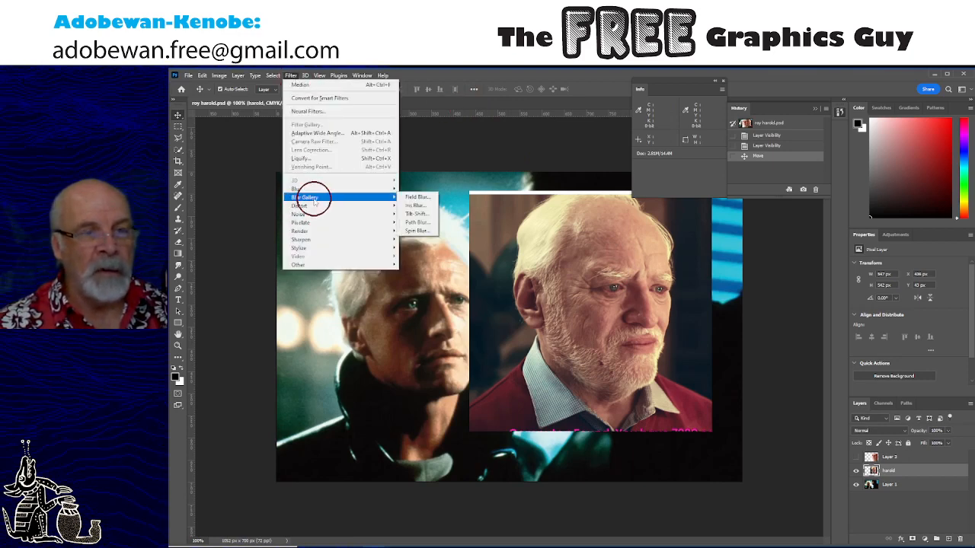
{"action": "mouse_move", "coordinate": [348, 189]}
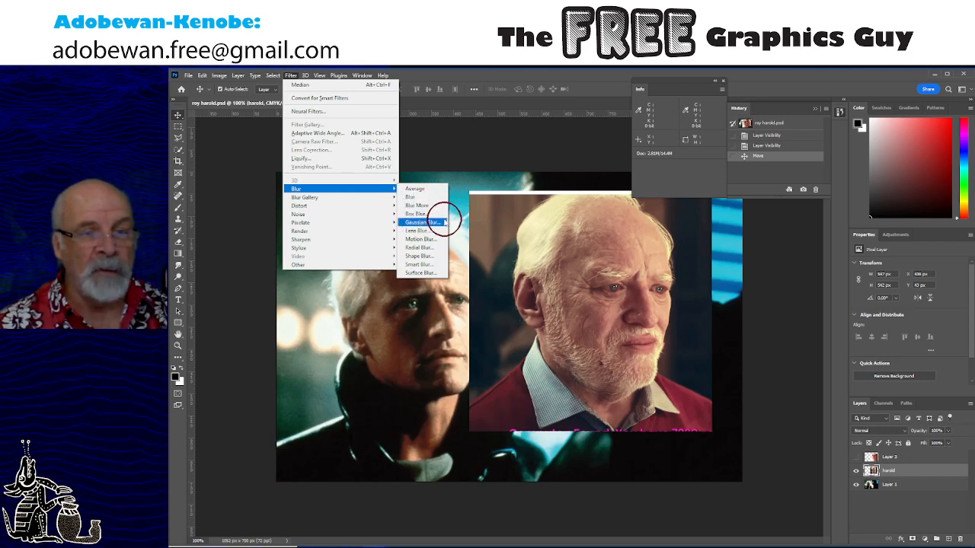
{"action": "left_click", "coordinate": [424, 223]}
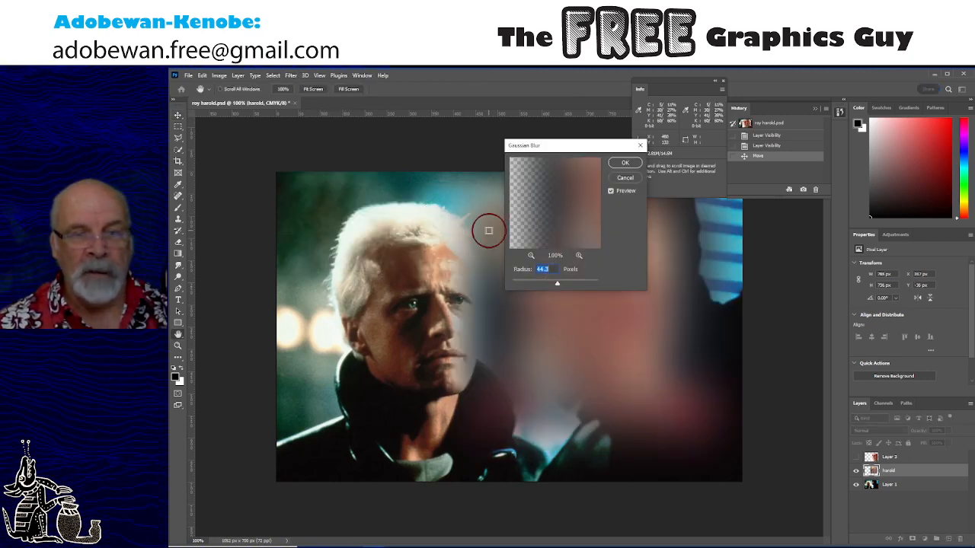
{"action": "left_click_drag", "start_coordinate": [550, 148], "coordinate": [485, 79]}
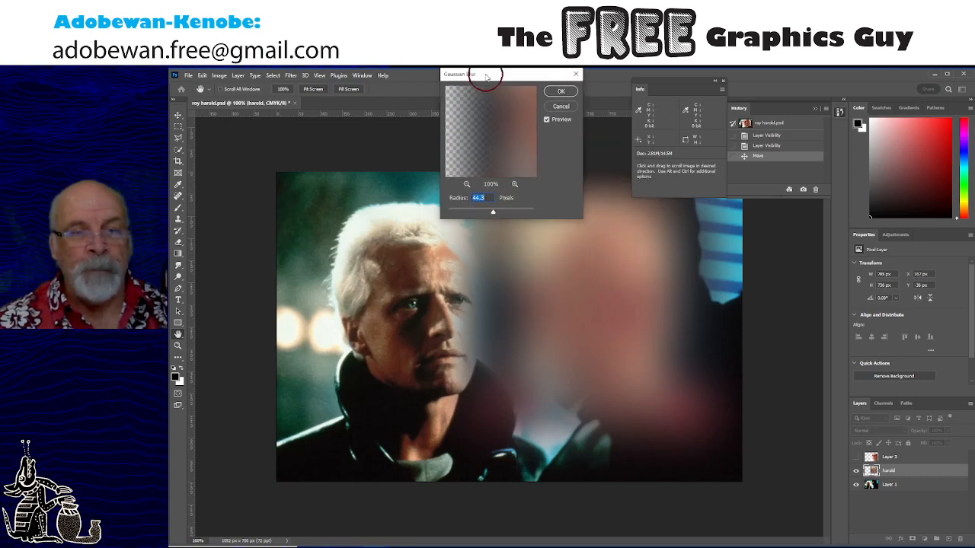
{"action": "left_click_drag", "start_coordinate": [492, 212], "coordinate": [460, 214]}
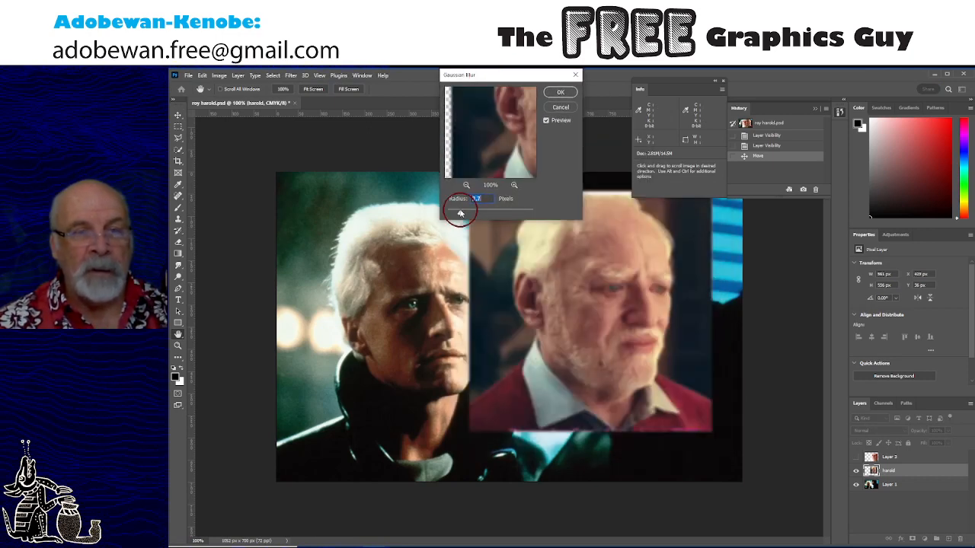
{"action": "left_click_drag", "start_coordinate": [490, 77], "coordinate": [491, 80]}
{"action": "left_click_drag", "start_coordinate": [460, 214], "coordinate": [452, 218]}
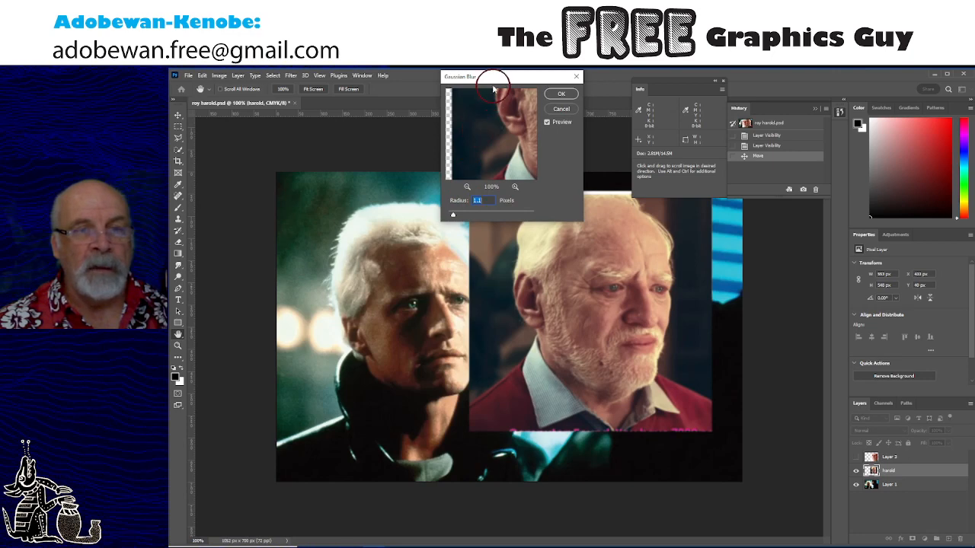
{"action": "left_click_drag", "start_coordinate": [498, 79], "coordinate": [740, 231]}
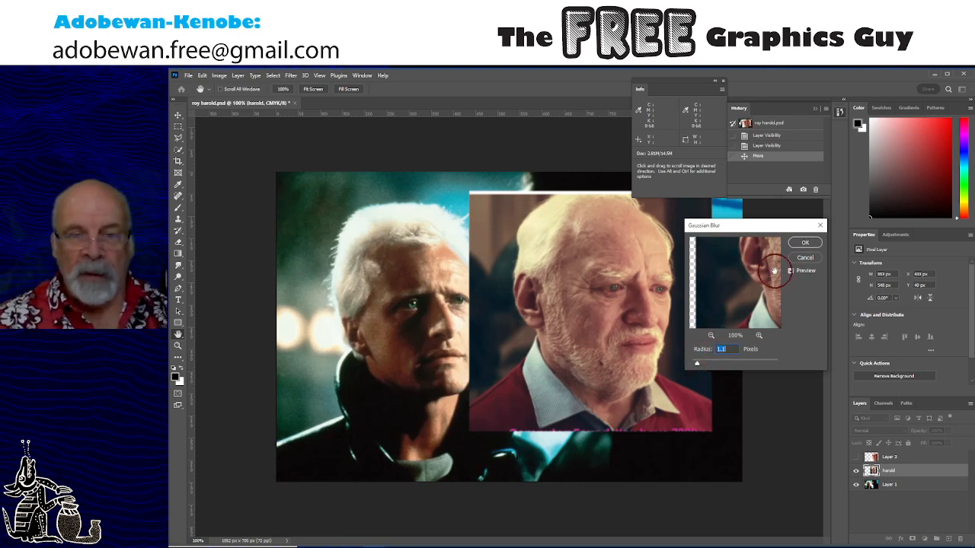
{"action": "left_click", "coordinate": [807, 243]}
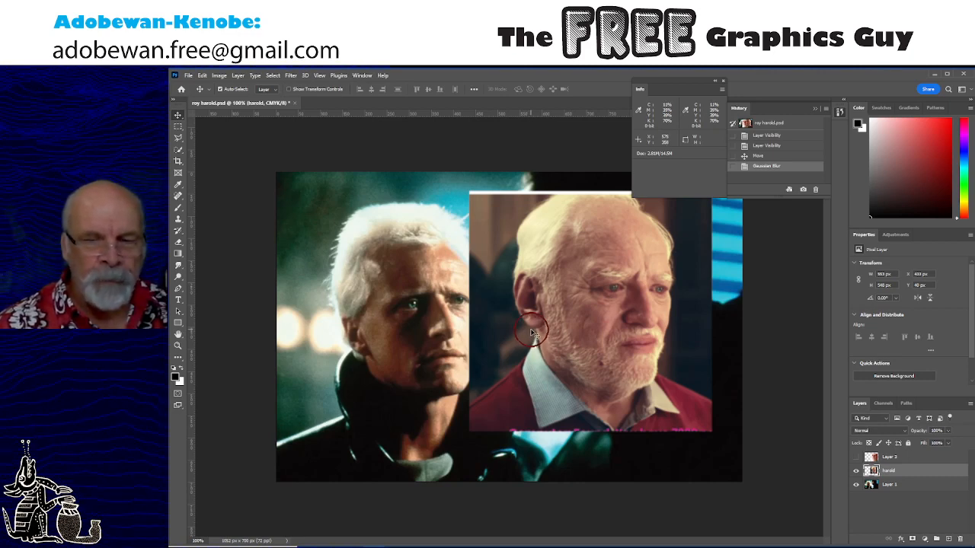
Add a Hue/Saturation adjustment layer and a Levels adjustment layer above the harold layer
{"action": "left_click", "coordinate": [924, 539]}
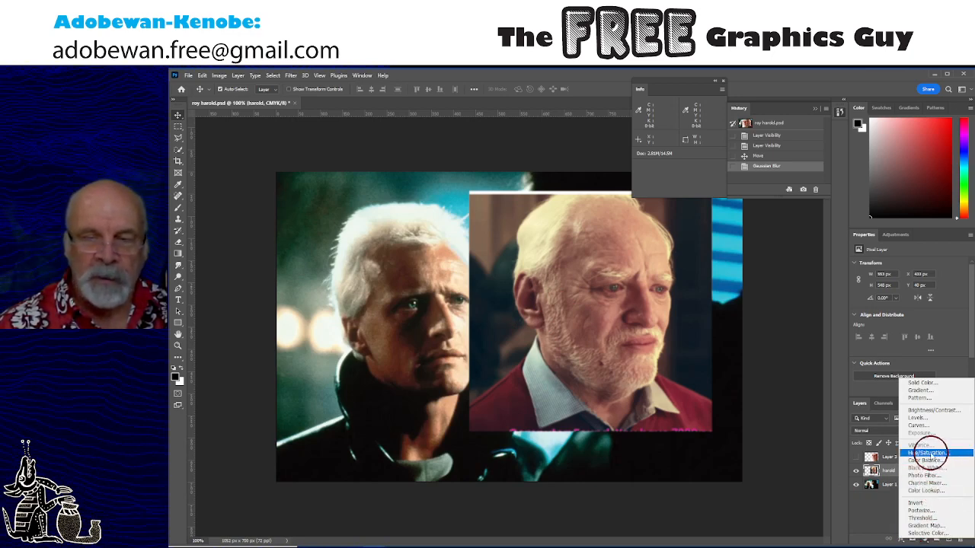
{"action": "left_click", "coordinate": [928, 453]}
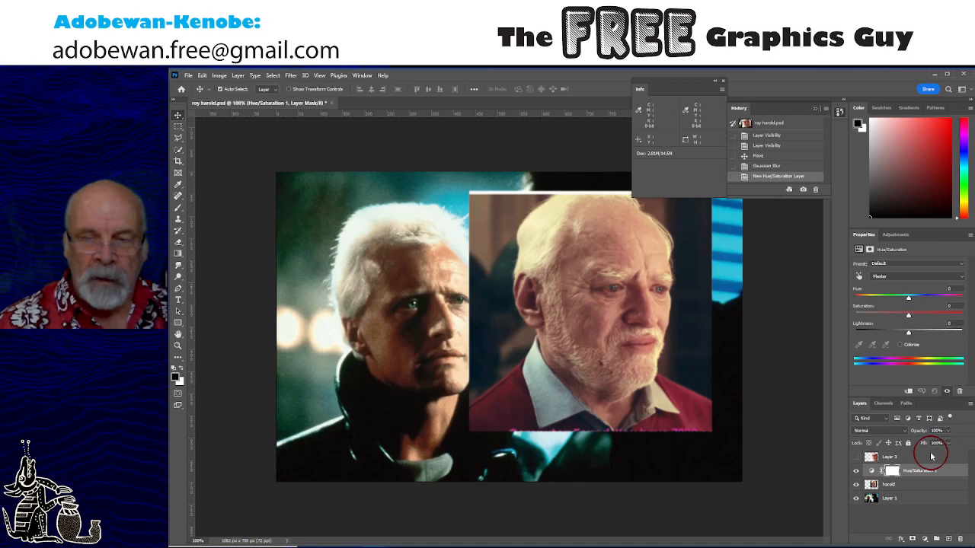
{"action": "left_click", "coordinate": [926, 540]}
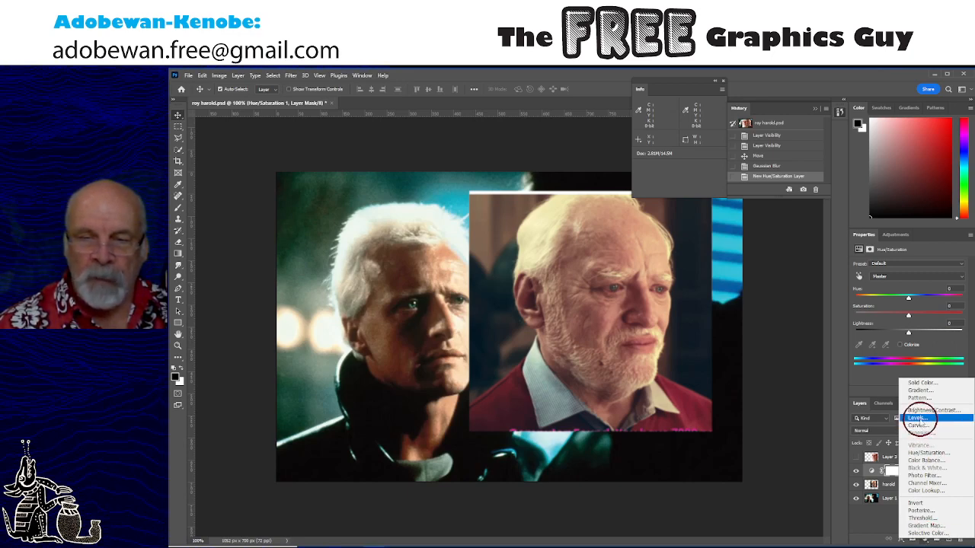
{"action": "left_click", "coordinate": [919, 418]}
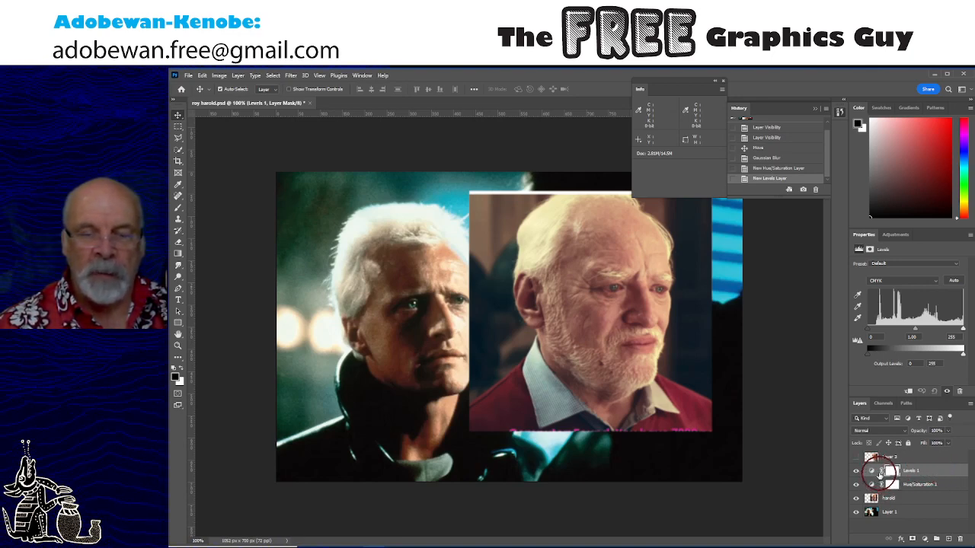
Delete Layer 3 and clip the Hue/Saturation and Levels adjustment layers to the harold layer
{"action": "left_click", "coordinate": [914, 457]}
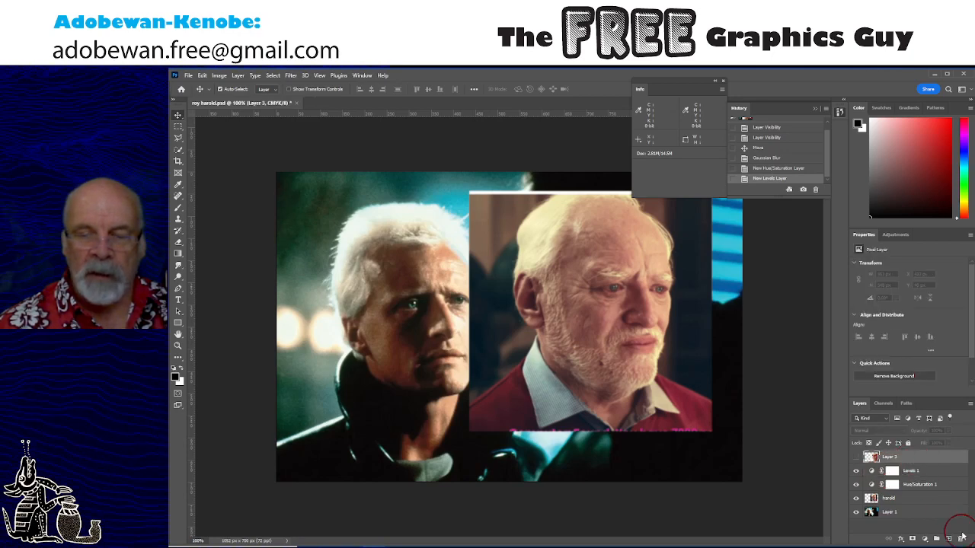
{"action": "left_click", "coordinate": [960, 538]}
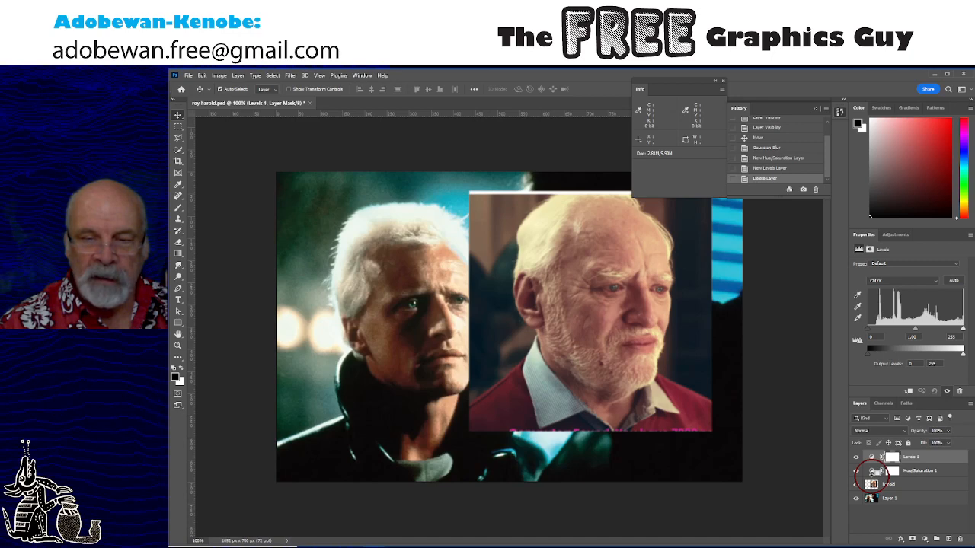
{"action": "left_click", "coordinate": [872, 476], "text": "alt"}
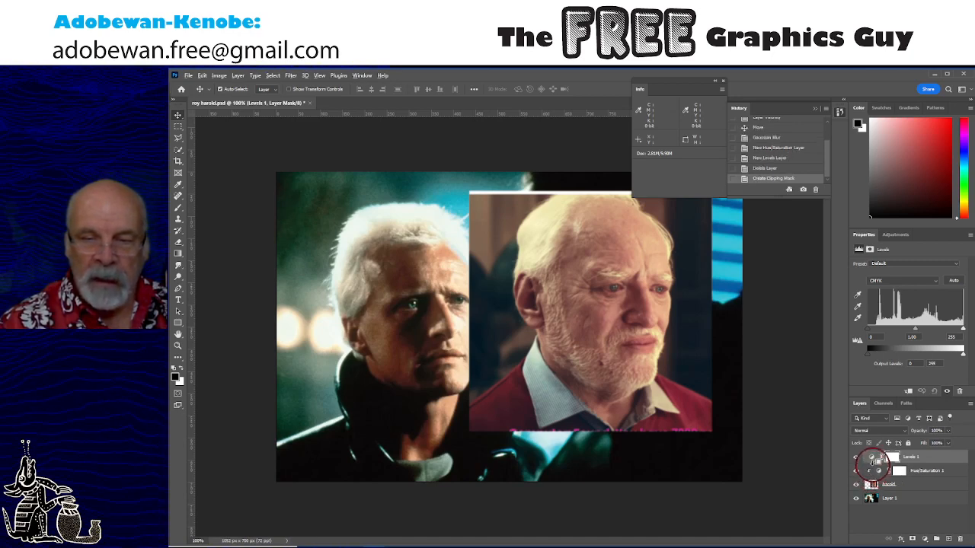
{"action": "left_click", "coordinate": [873, 462], "text": "alt"}
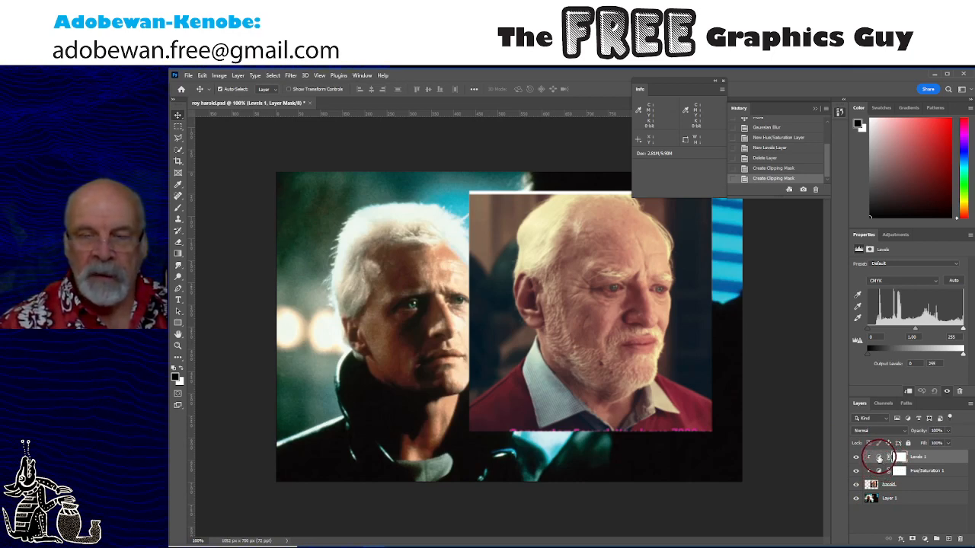
Set the Levels adjustment's input values to 4 for shadows, 0.42 for midtones and 213 for highlights
{"action": "left_click", "coordinate": [879, 458]}
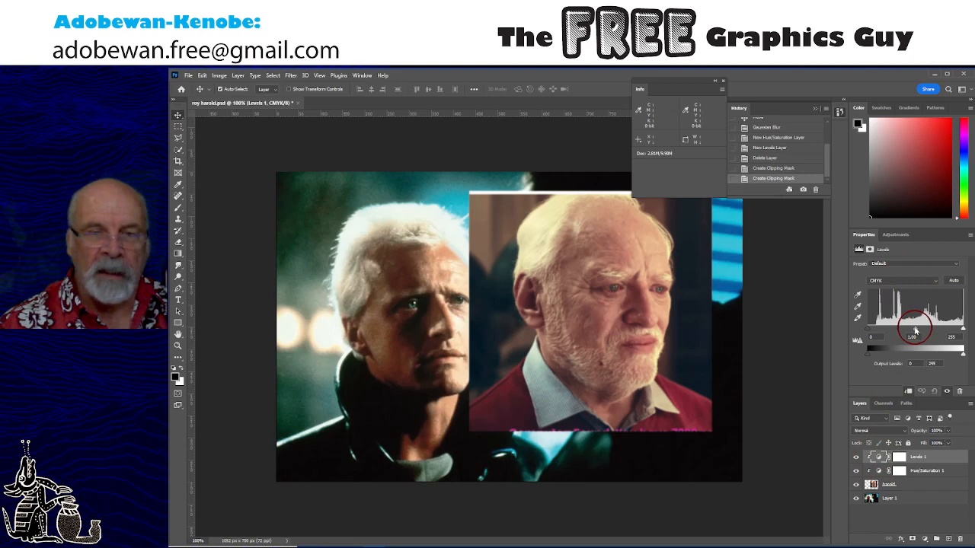
{"action": "left_click_drag", "start_coordinate": [915, 329], "coordinate": [933, 326]}
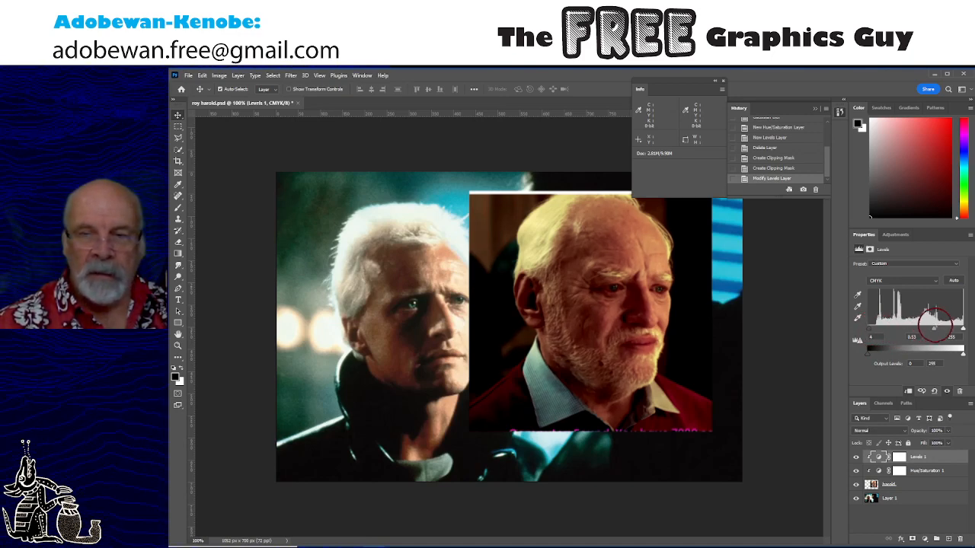
{"action": "left_click_drag", "start_coordinate": [936, 330], "coordinate": [939, 329]}
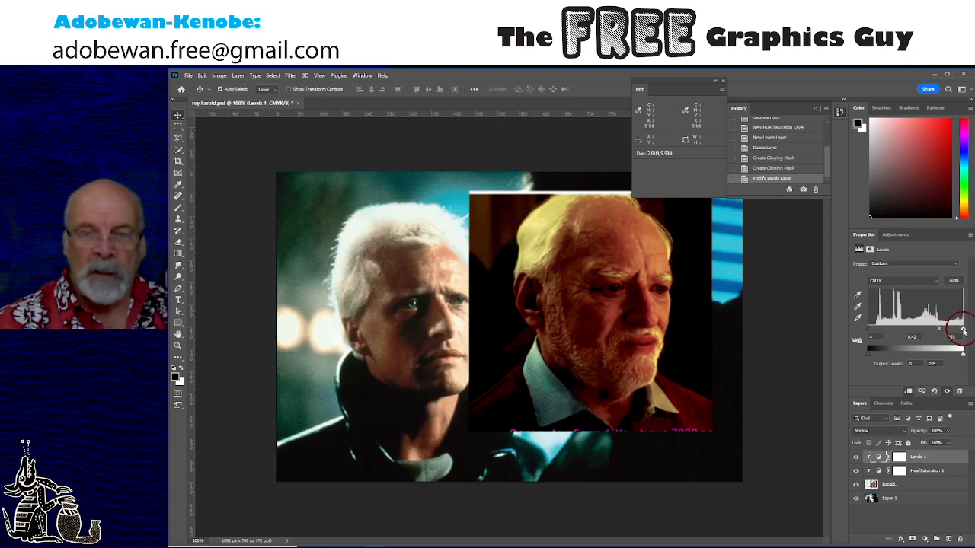
{"action": "left_click_drag", "start_coordinate": [962, 330], "coordinate": [950, 331]}
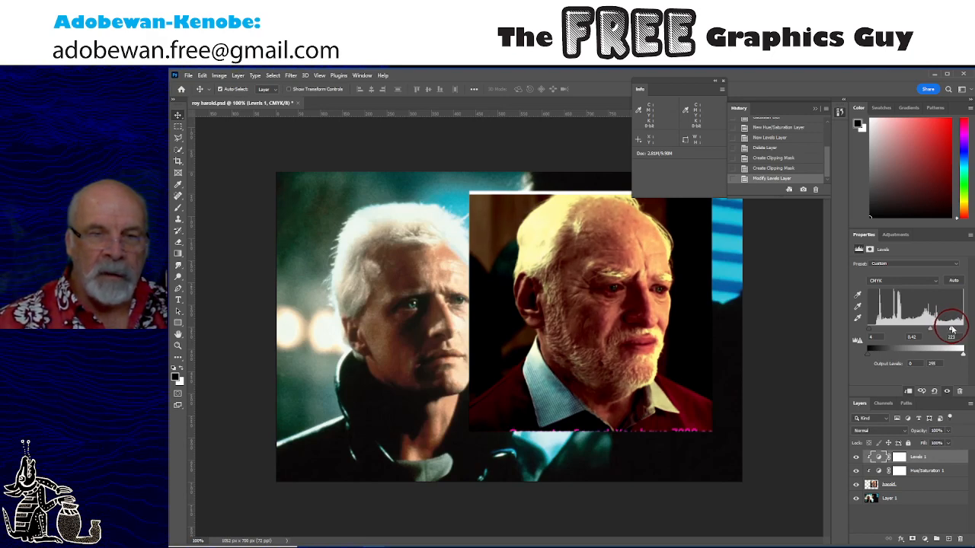
{"action": "left_click_drag", "start_coordinate": [951, 329], "coordinate": [948, 329]}
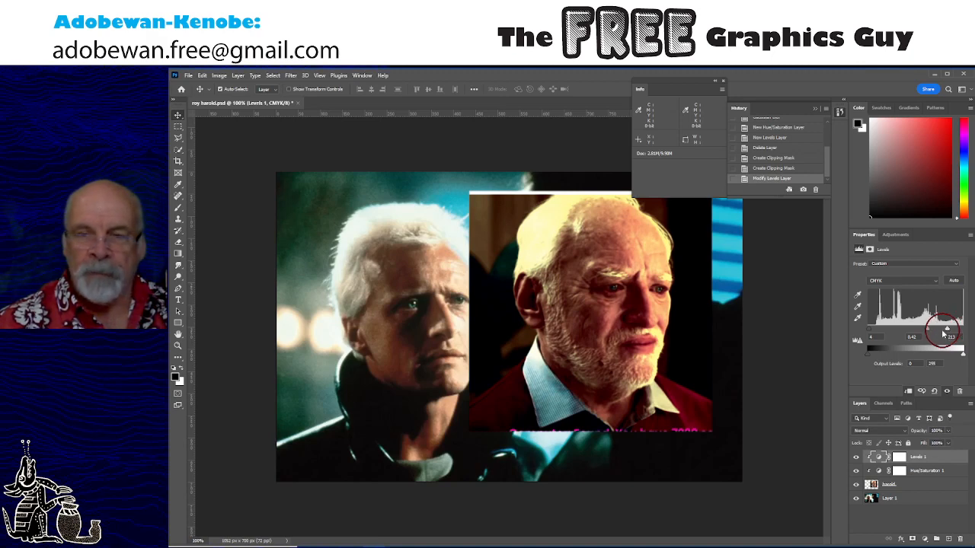
{"action": "left_click_drag", "start_coordinate": [931, 334], "coordinate": [926, 329]}
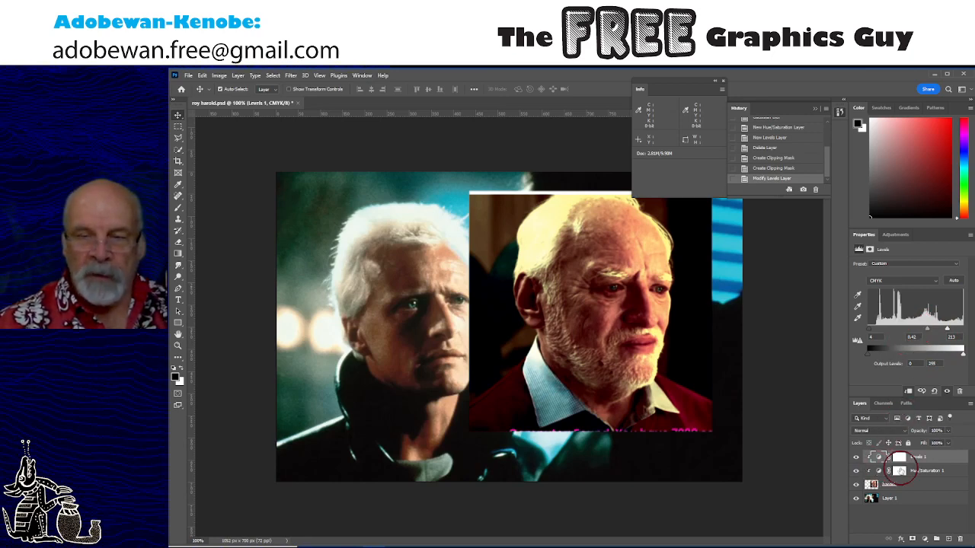
Set the Hue/Saturation adjustment to hue +2, saturation -17 and lightness +3
{"action": "left_click", "coordinate": [928, 470]}
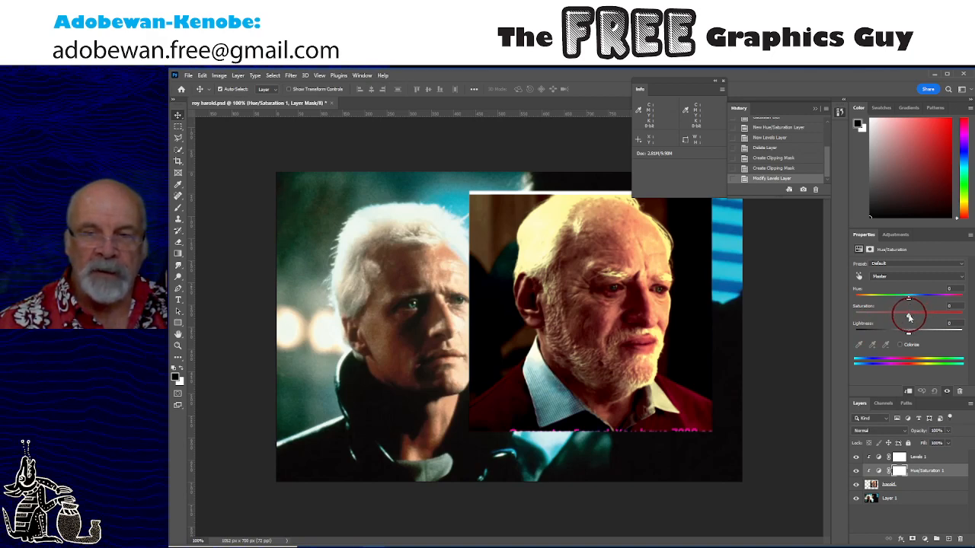
{"action": "left_click_drag", "start_coordinate": [909, 317], "coordinate": [893, 313]}
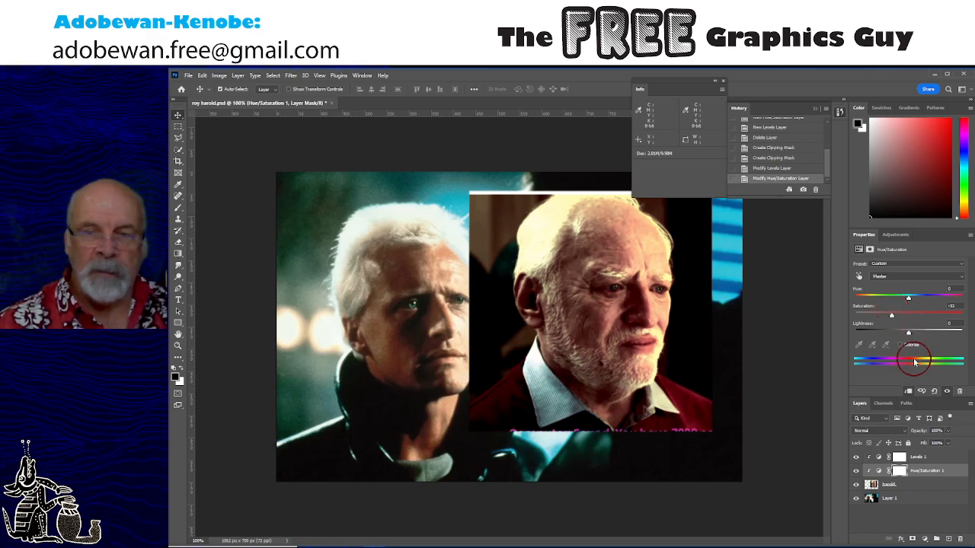
{"action": "left_click_drag", "start_coordinate": [909, 332], "coordinate": [903, 335]}
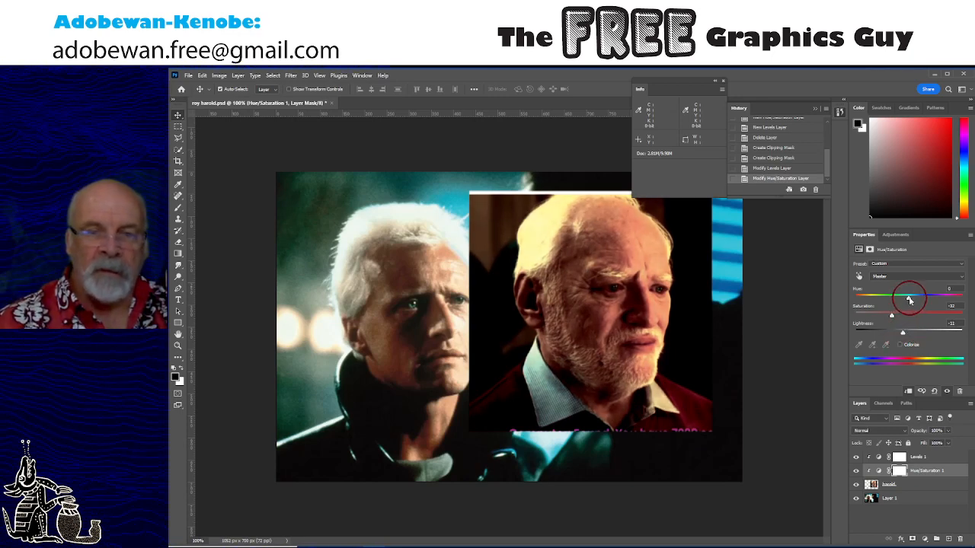
{"action": "left_click_drag", "start_coordinate": [906, 301], "coordinate": [892, 319]}
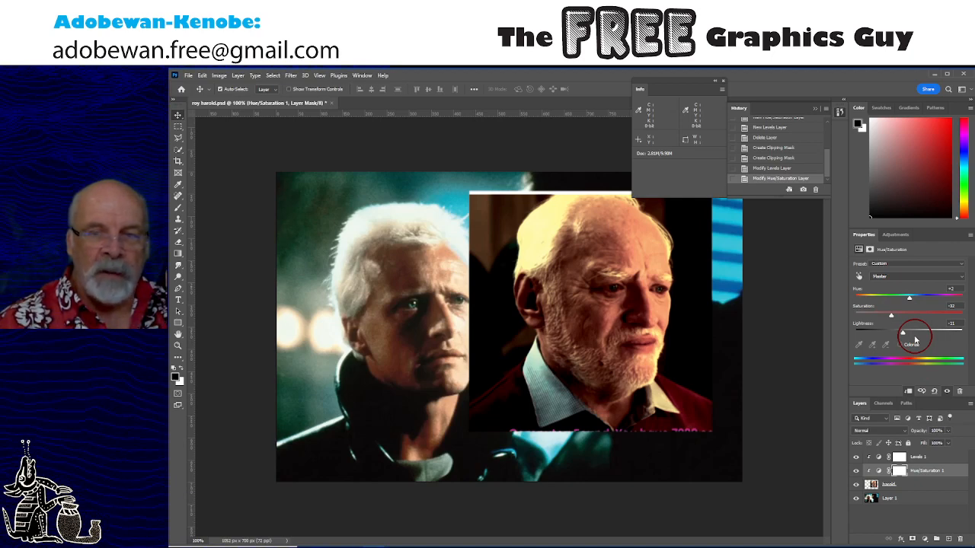
{"action": "left_click_drag", "start_coordinate": [891, 316], "coordinate": [900, 317]}
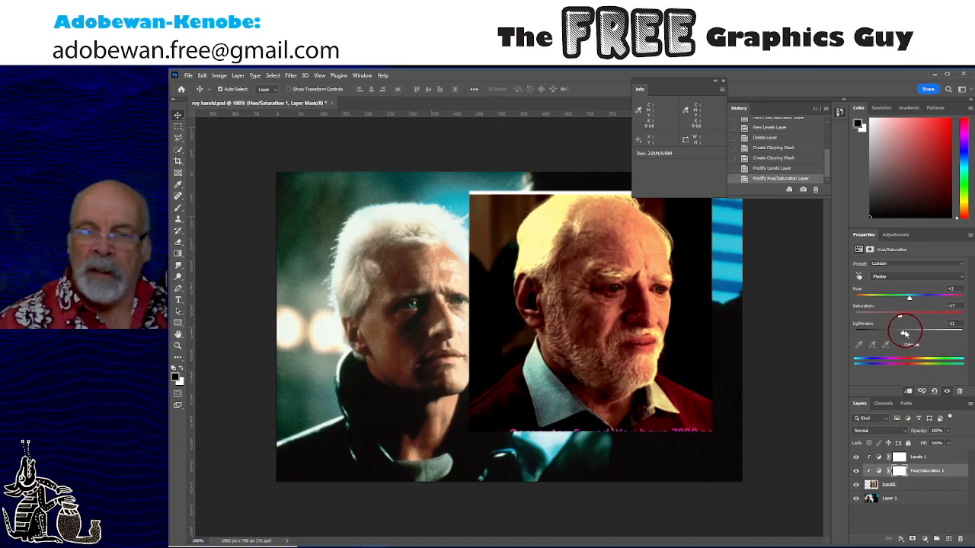
{"action": "left_click_drag", "start_coordinate": [904, 332], "coordinate": [910, 333]}
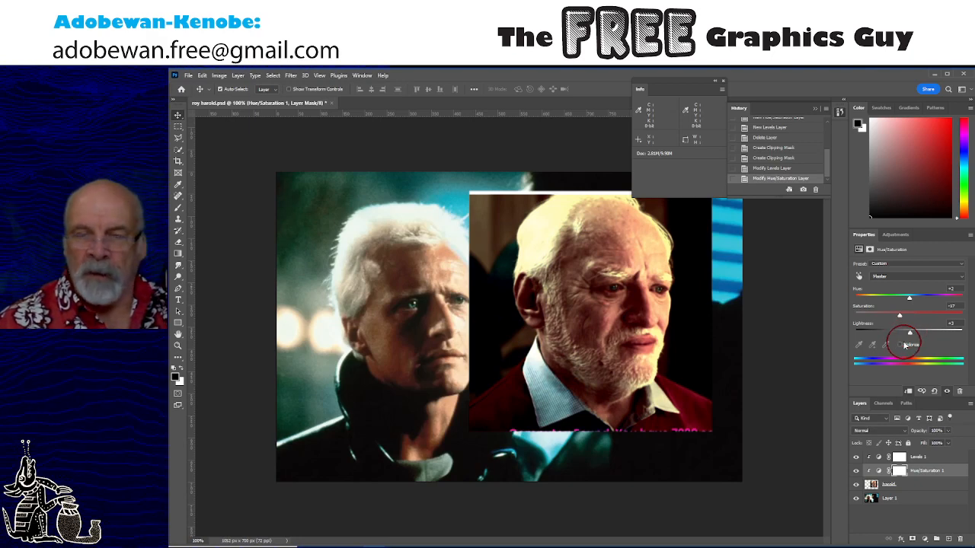
Add a Channel Mixer adjustment above Levels, clip it to the harold layer, and set the Black output channel's yellow to +18%
{"action": "left_click", "coordinate": [942, 457]}
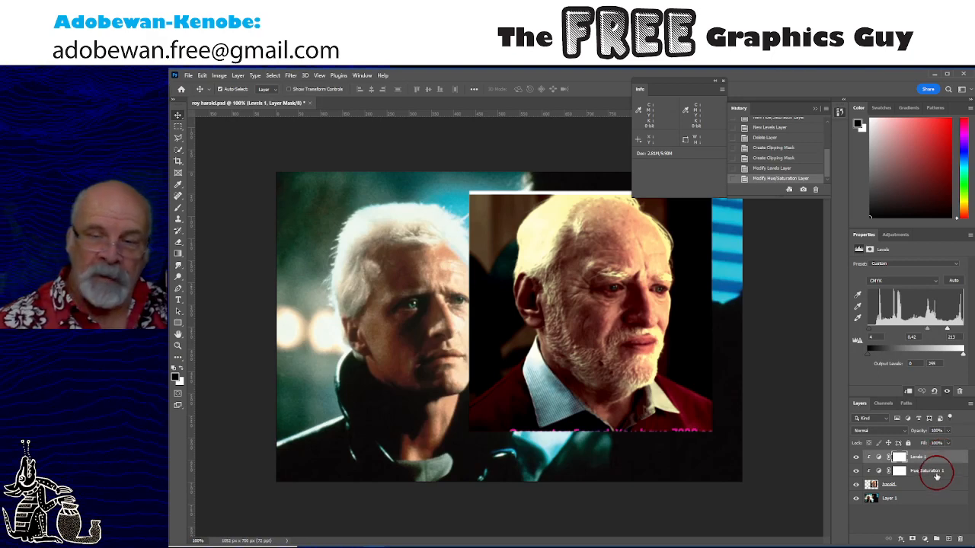
{"action": "left_click", "coordinate": [925, 538]}
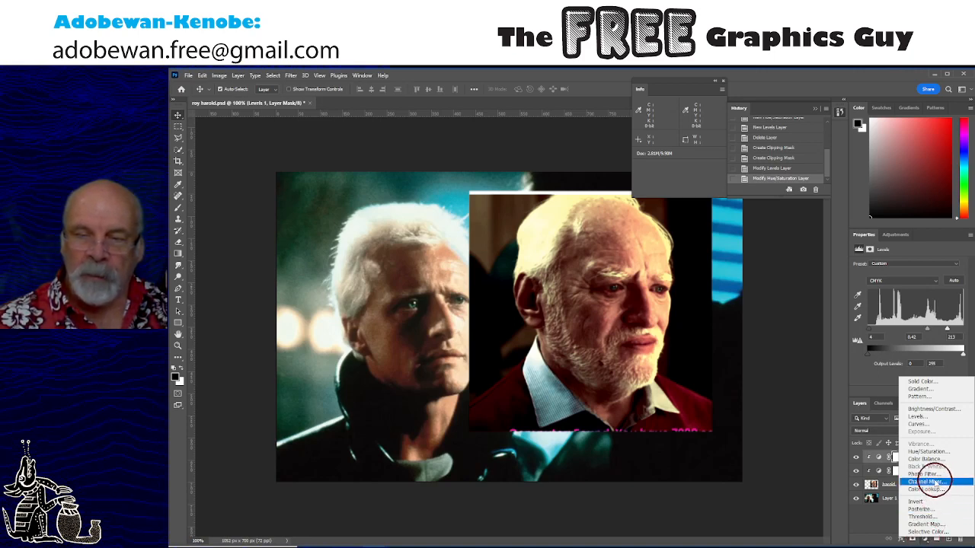
{"action": "left_click", "coordinate": [933, 482]}
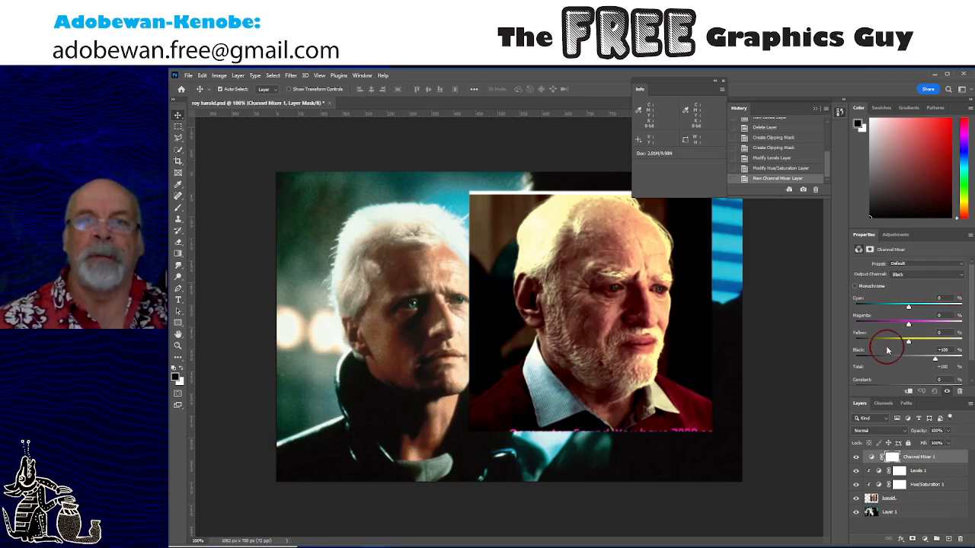
{"action": "left_click", "coordinate": [907, 275]}
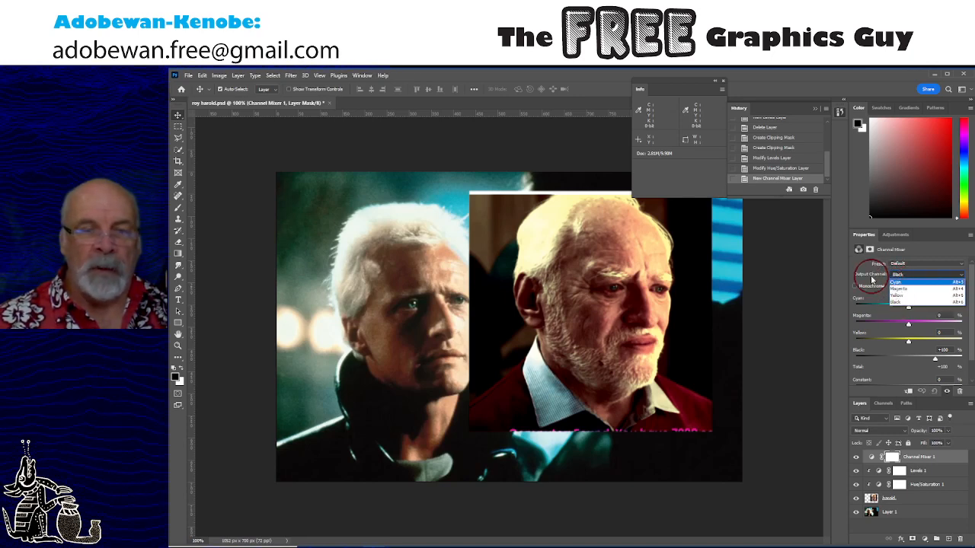
{"action": "left_click", "coordinate": [898, 303]}
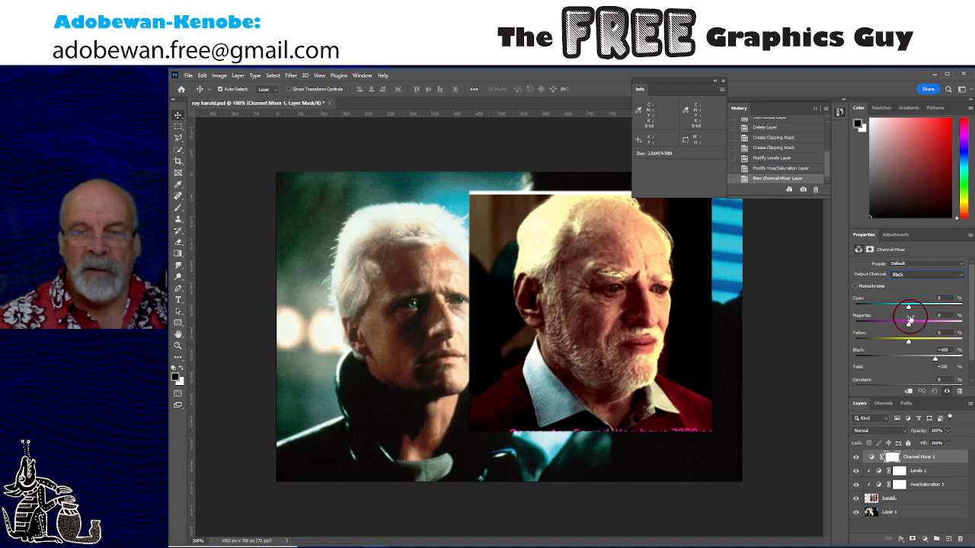
{"action": "left_click_drag", "start_coordinate": [909, 340], "coordinate": [915, 343]}
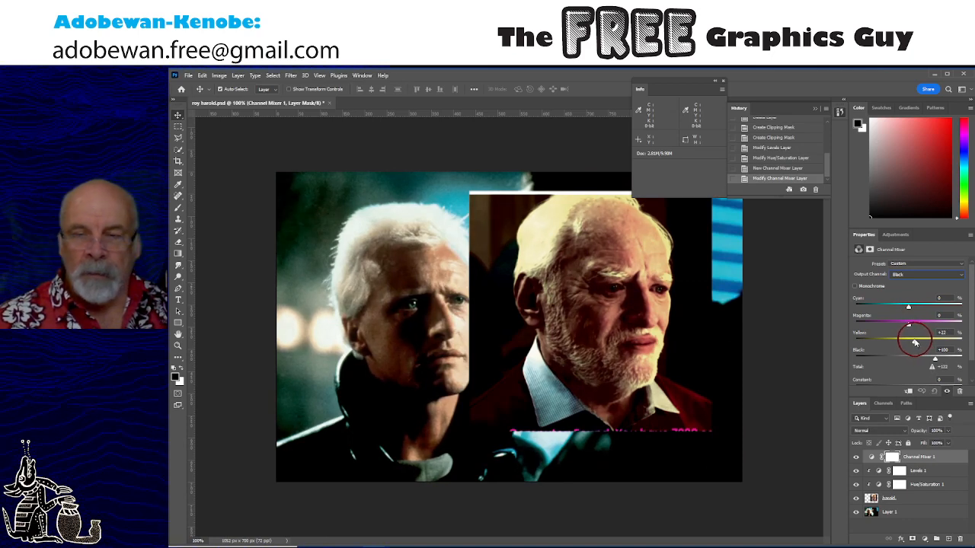
{"action": "left_click", "coordinate": [871, 462], "text": "alt"}
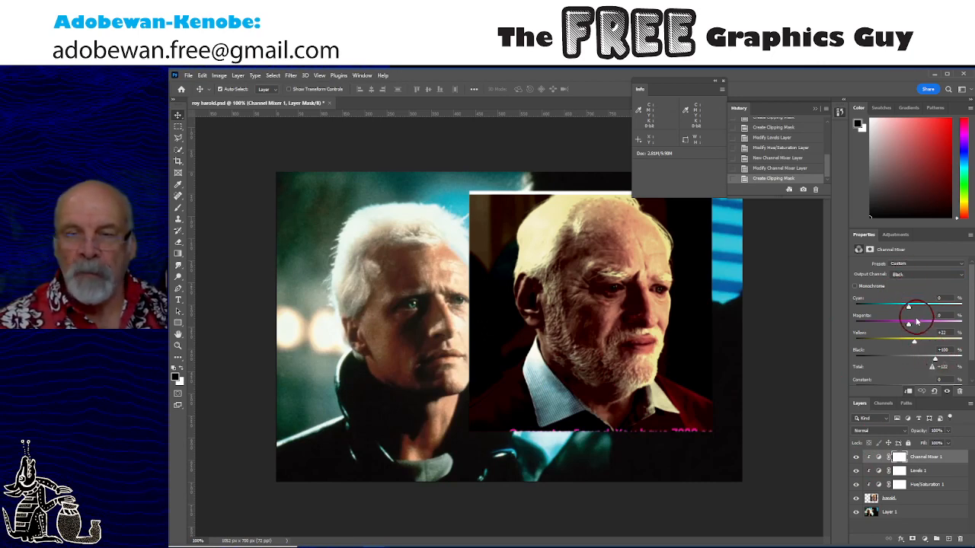
{"action": "left_click_drag", "start_coordinate": [914, 343], "coordinate": [914, 342]}
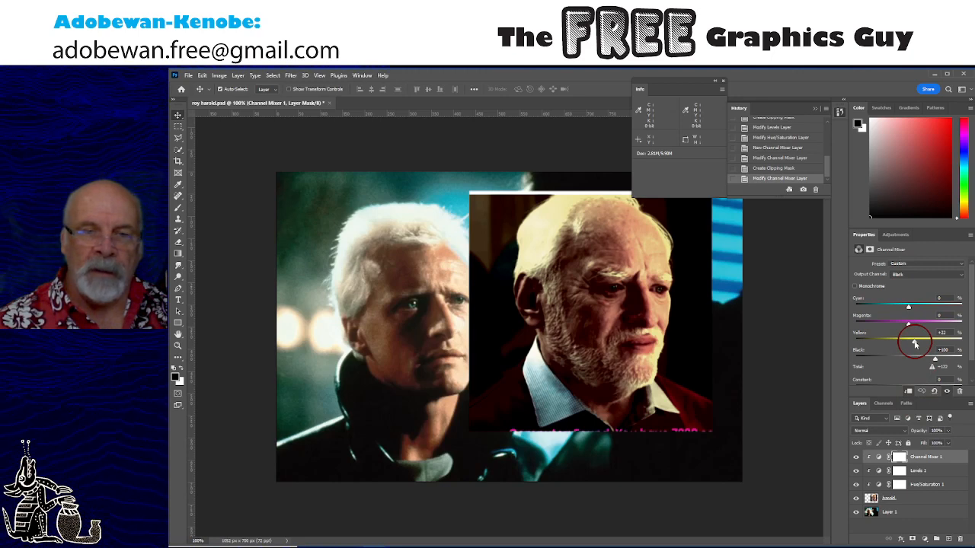
{"action": "left_click_drag", "start_coordinate": [915, 344], "coordinate": [914, 344]}
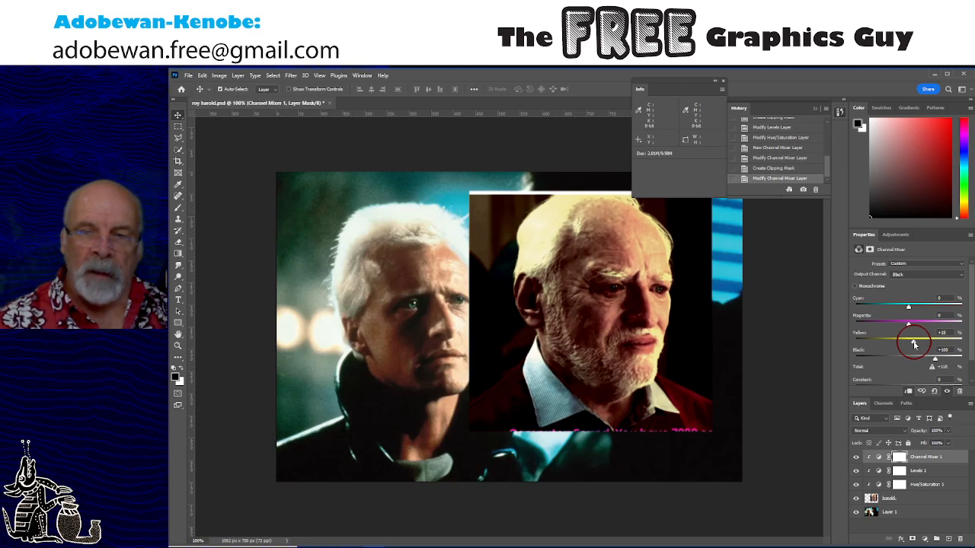
Set the yellow value of the Channel Mixer's Yellow output channel to +60%
{"action": "left_click", "coordinate": [903, 275]}
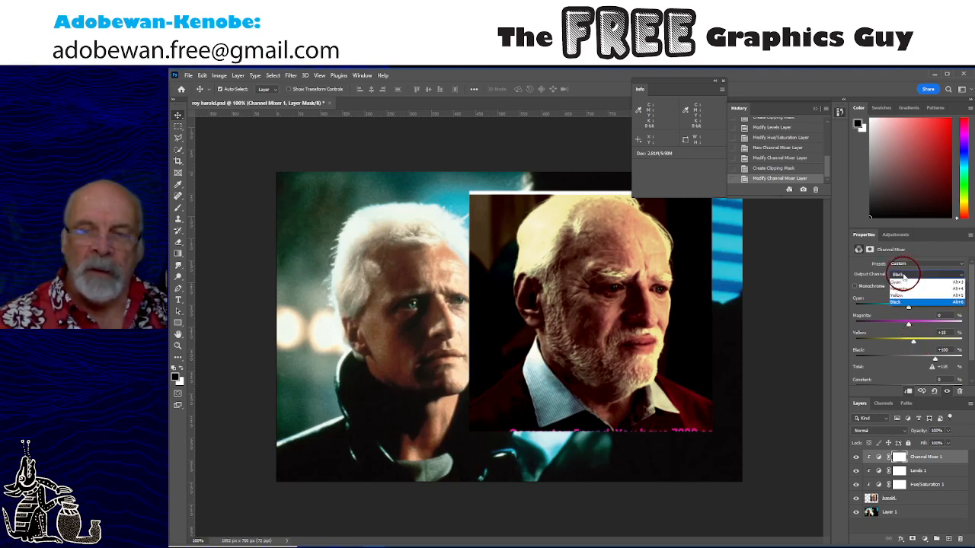
{"action": "left_click", "coordinate": [902, 296]}
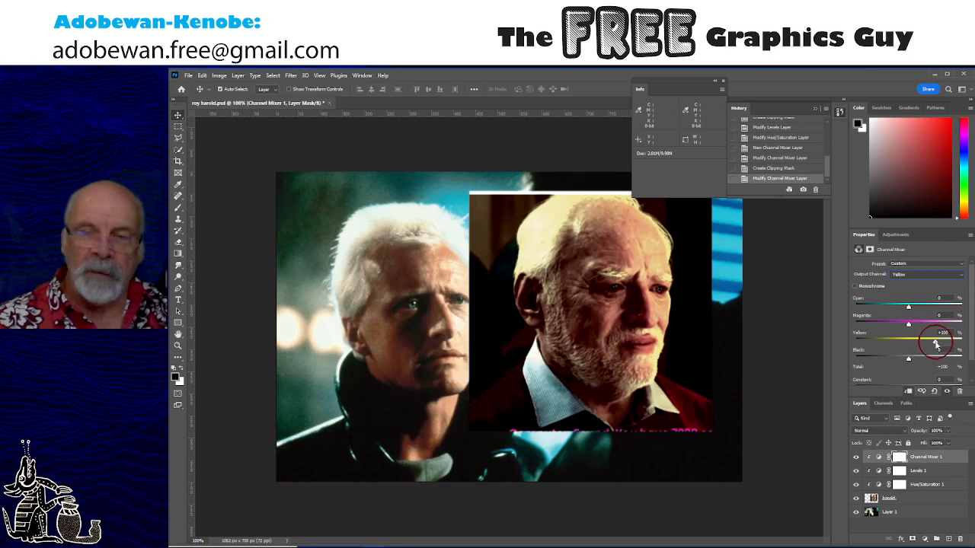
{"action": "left_click_drag", "start_coordinate": [936, 344], "coordinate": [926, 344]}
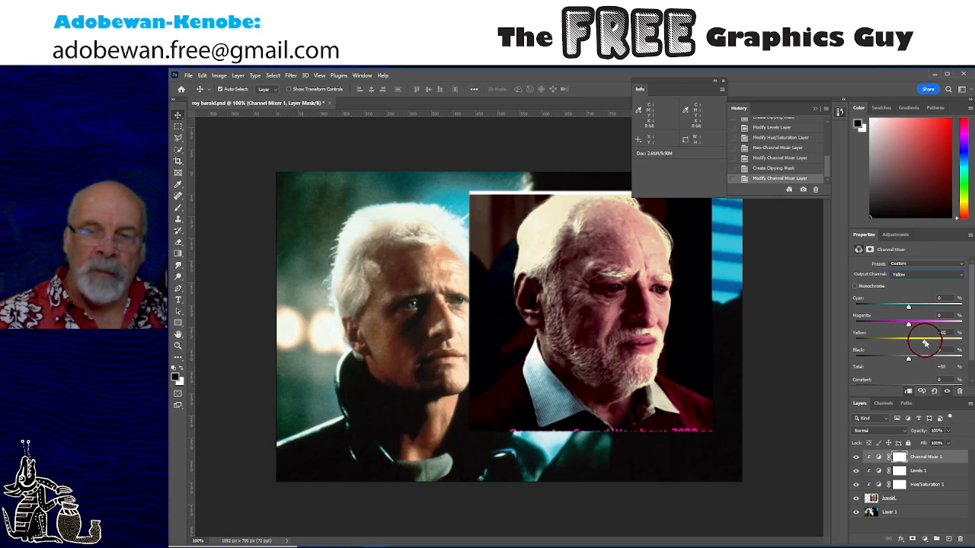
Set the magenta value of the Channel Mixer's Black output channel to +12%
{"action": "left_click", "coordinate": [910, 275]}
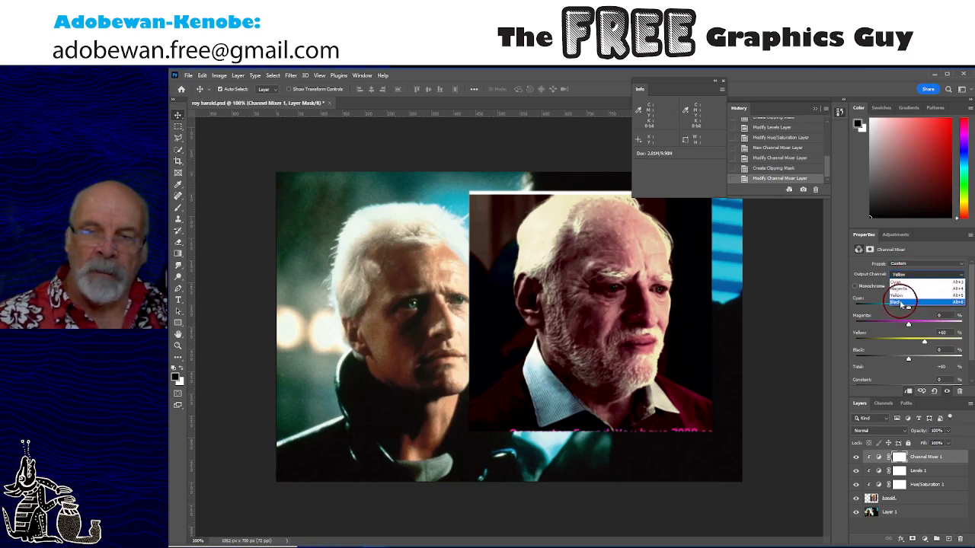
{"action": "left_click", "coordinate": [902, 303]}
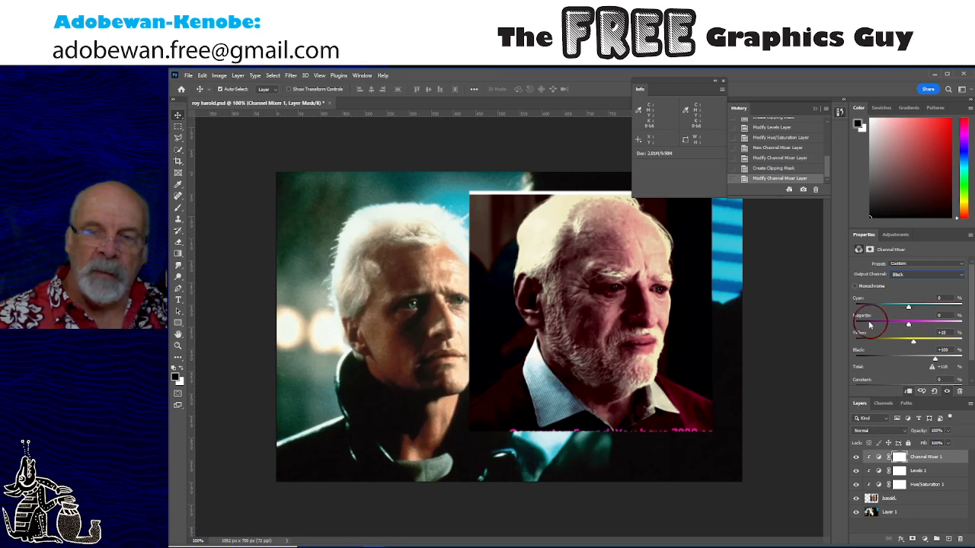
{"action": "left_click_drag", "start_coordinate": [909, 326], "coordinate": [912, 326]}
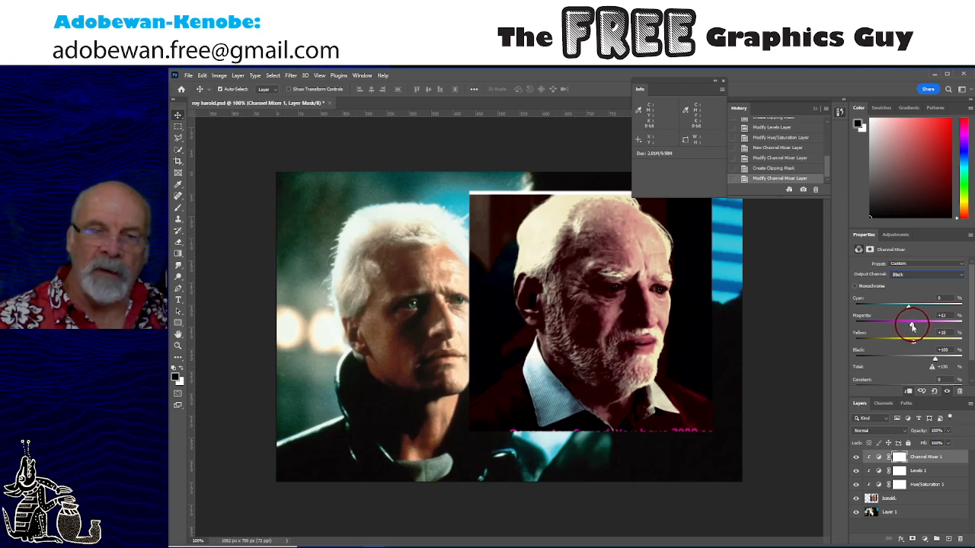
Set the magenta value of the Channel Mixer's Yellow output channel to +47%
{"action": "left_click", "coordinate": [917, 276]}
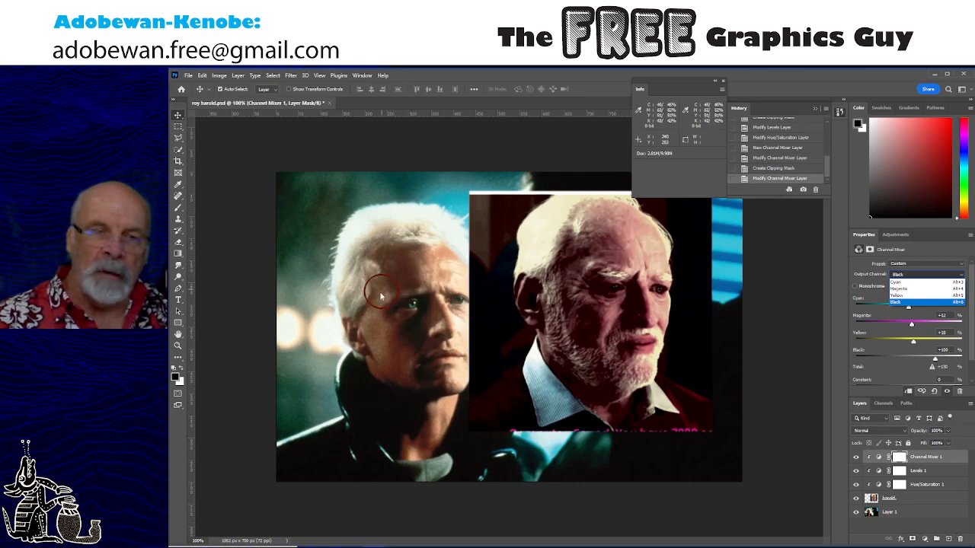
{"action": "left_click", "coordinate": [929, 297]}
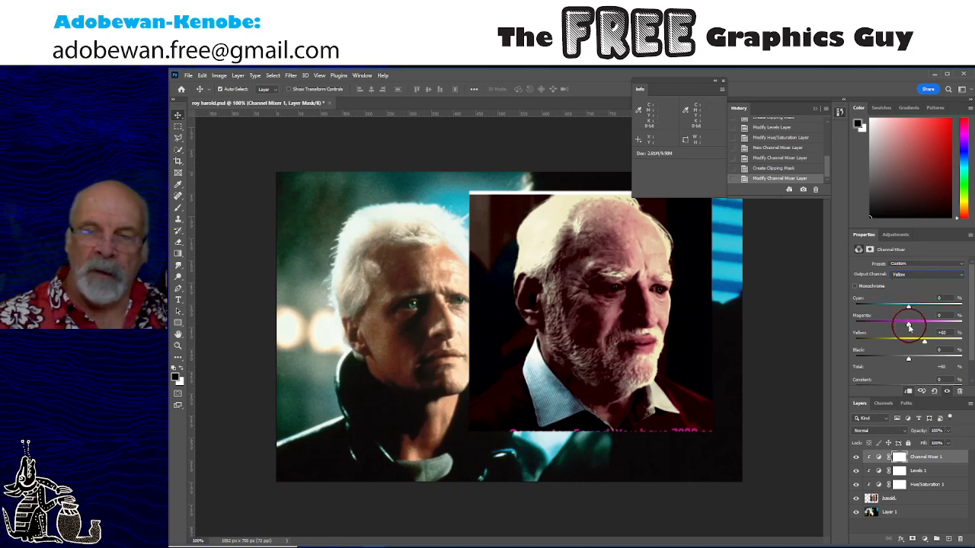
{"action": "left_click_drag", "start_coordinate": [910, 326], "coordinate": [919, 325]}
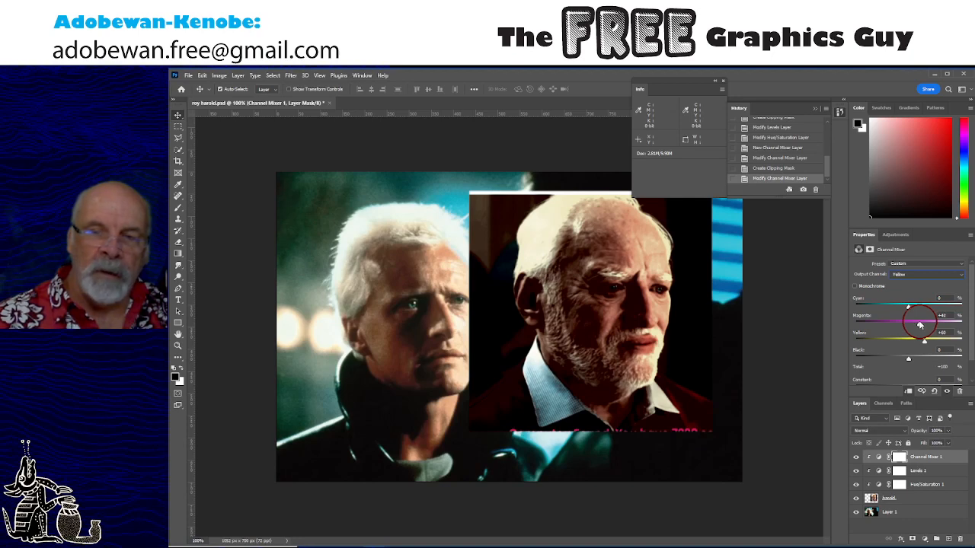
{"action": "left_click_drag", "start_coordinate": [919, 325], "coordinate": [921, 326]}
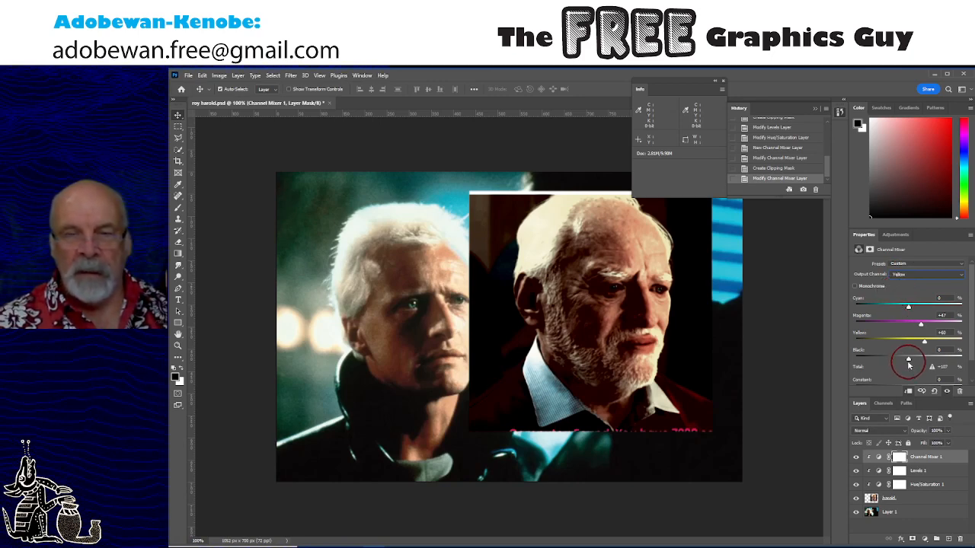
Set the black value of the Channel Mixer's Black output channel to +92%
{"action": "left_click", "coordinate": [925, 277]}
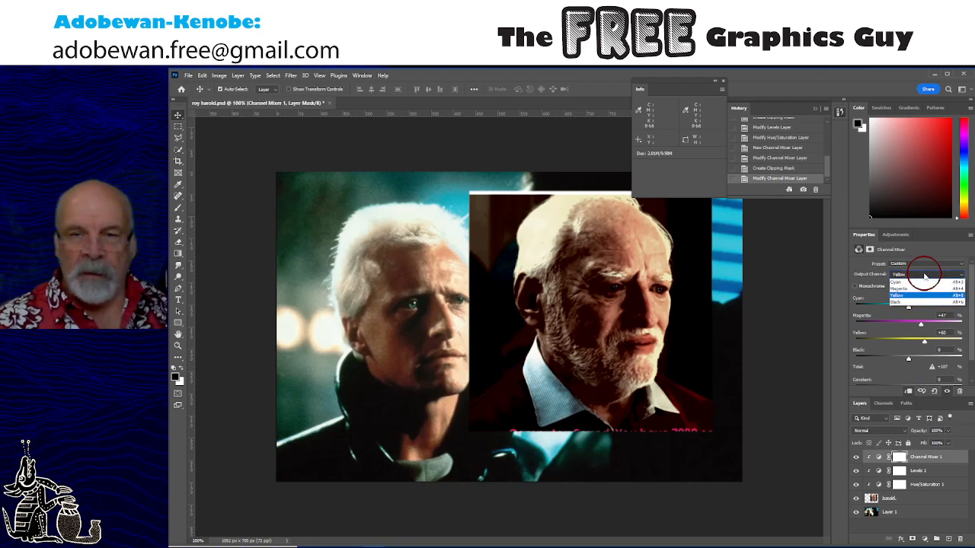
{"action": "left_click", "coordinate": [910, 302]}
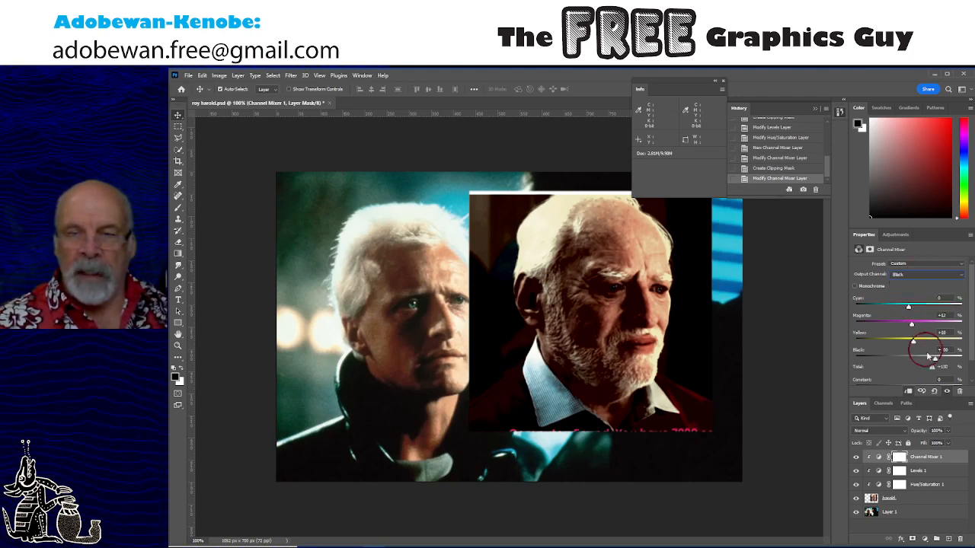
{"action": "left_click_drag", "start_coordinate": [935, 365], "coordinate": [934, 364]}
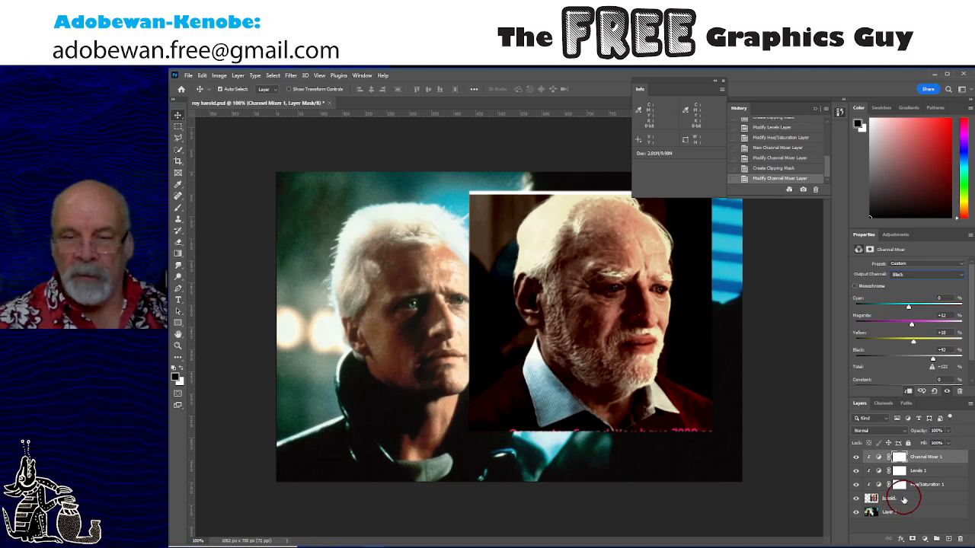
Group the harold layer and its three clipped adjustment layers into a group named harold
{"action": "left_click", "coordinate": [945, 457]}
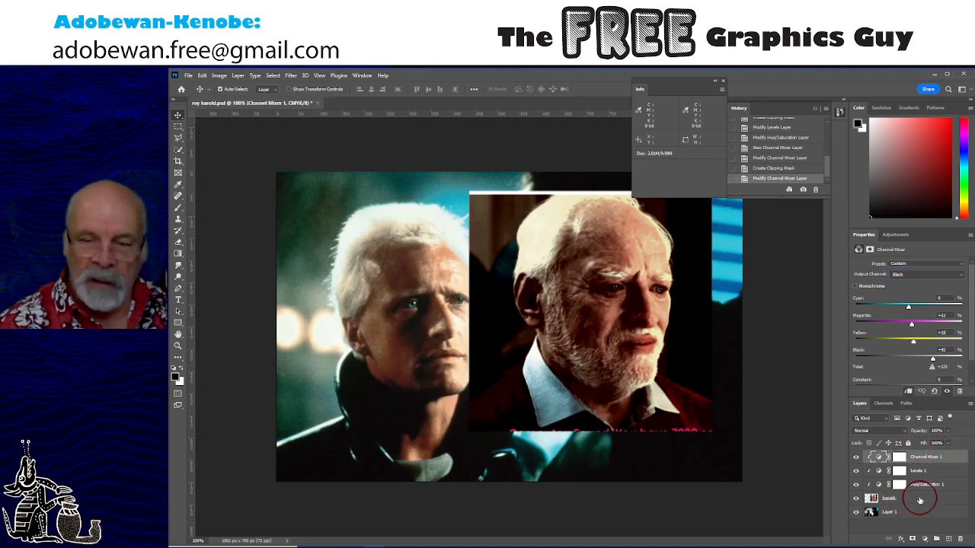
{"action": "left_click", "coordinate": [919, 500], "text": "shift"}
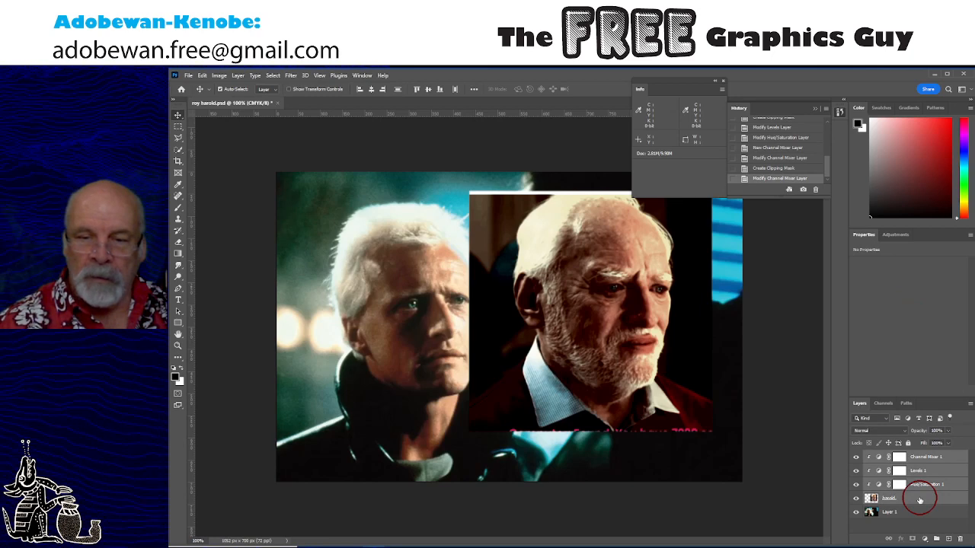
{"action": "left_click", "coordinate": [970, 404]}
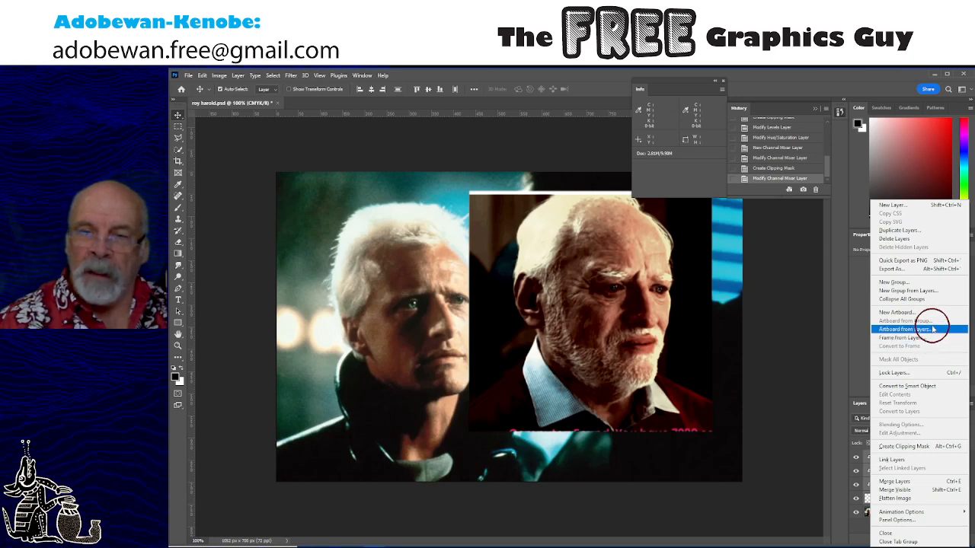
{"action": "left_click", "coordinate": [907, 291]}
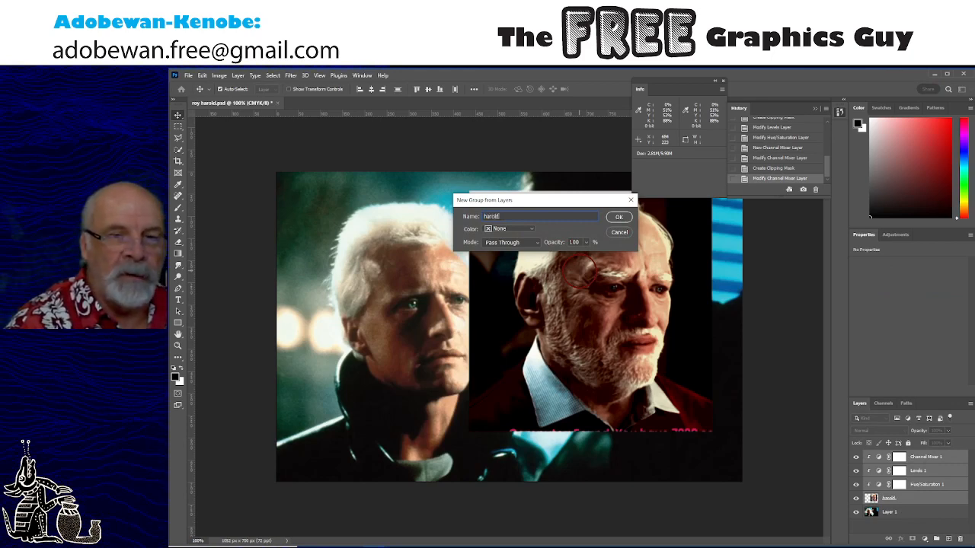
{"action": "key", "text": "Return"}
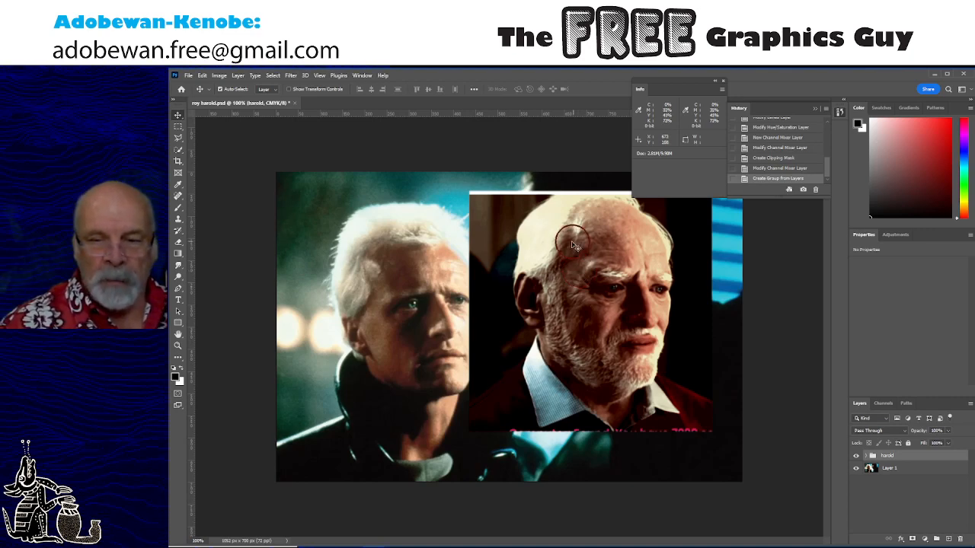
{"action": "left_click", "coordinate": [864, 456]}
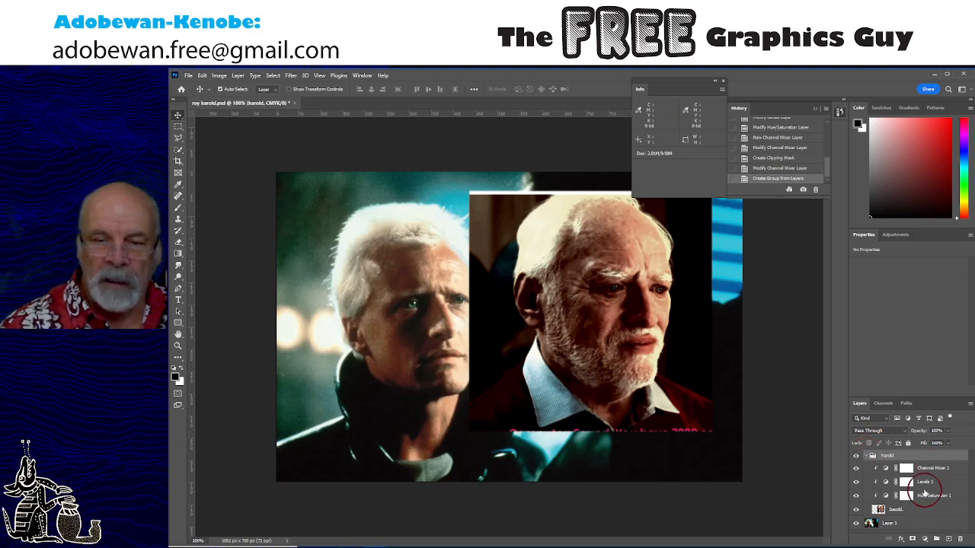
{"action": "left_click", "coordinate": [868, 456]}
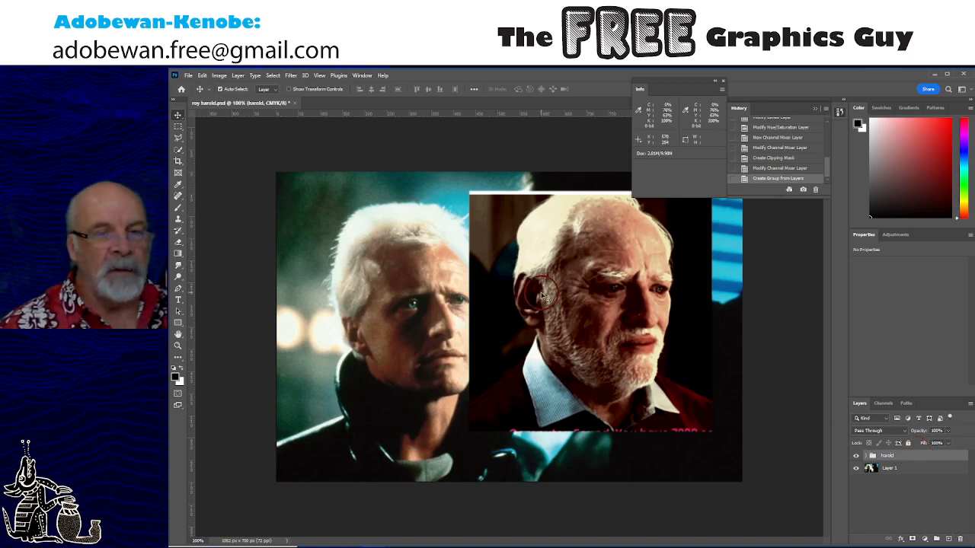
Rotate the harold group counterclockwise by about 6.9° and move it over the younger man's face in the film still
{"action": "key", "text": "ctrl+t"}
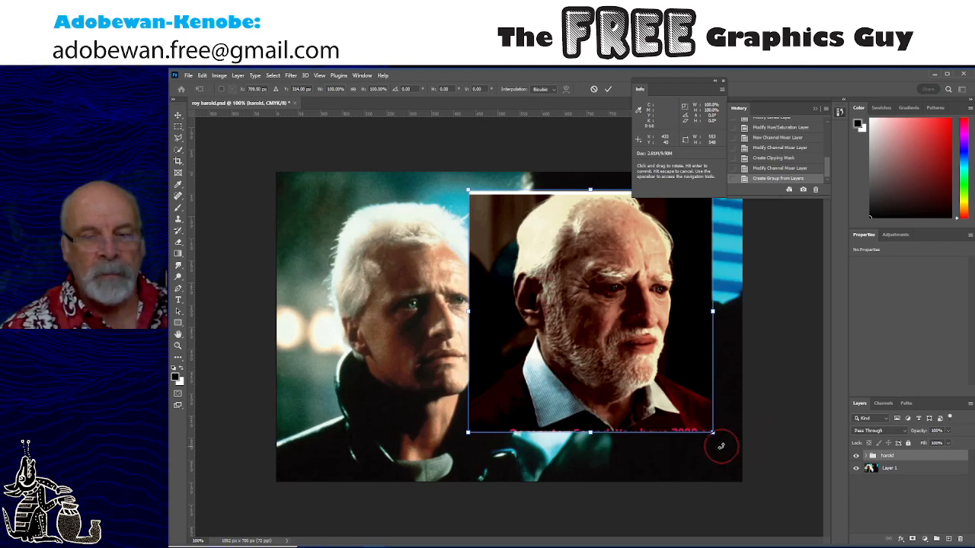
{"action": "left_click_drag", "start_coordinate": [716, 440], "coordinate": [759, 428]}
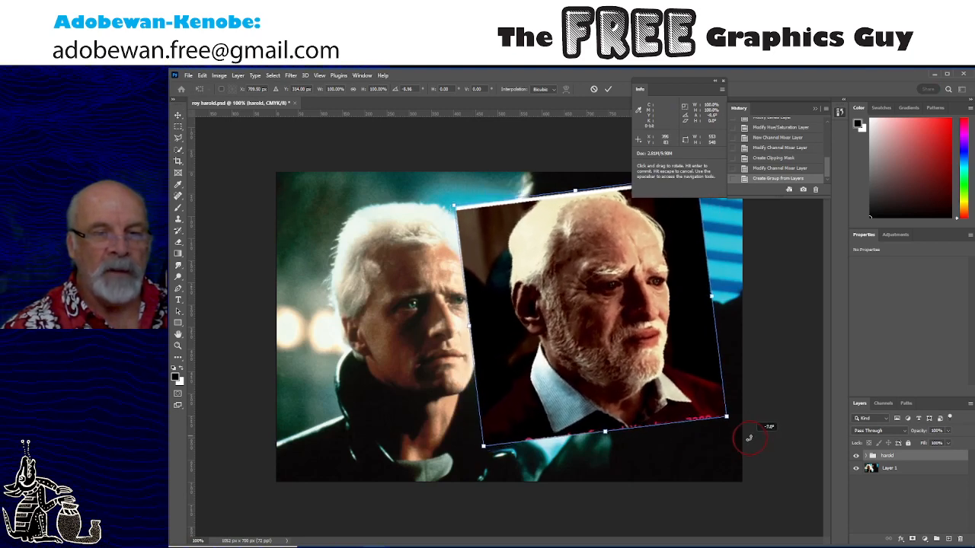
{"action": "left_click_drag", "start_coordinate": [633, 378], "coordinate": [573, 384]}
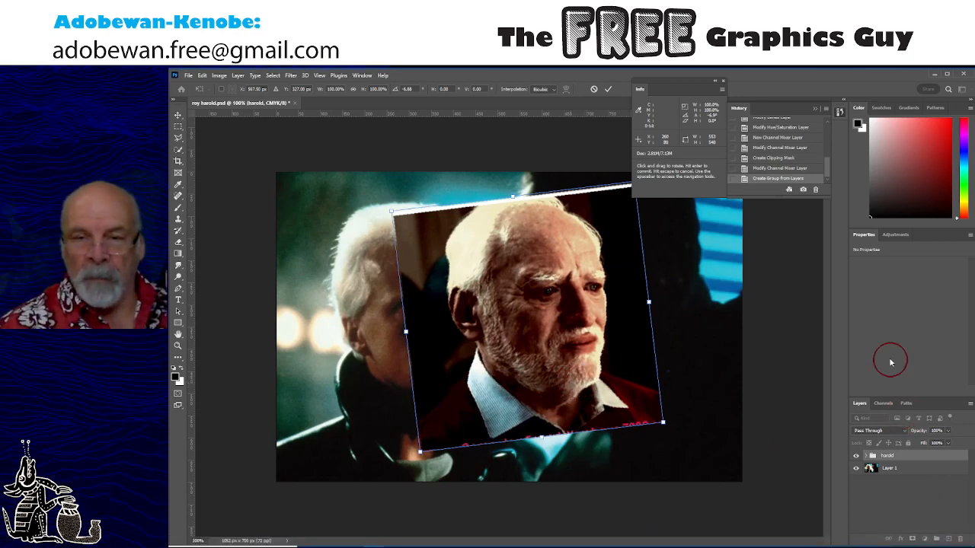
{"action": "left_click", "coordinate": [903, 431]}
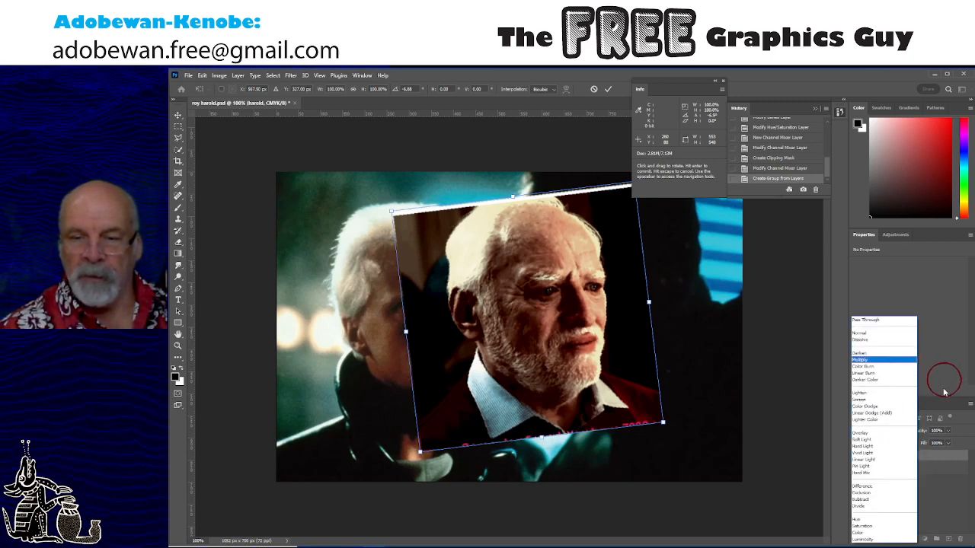
{"action": "left_click", "coordinate": [944, 497]}
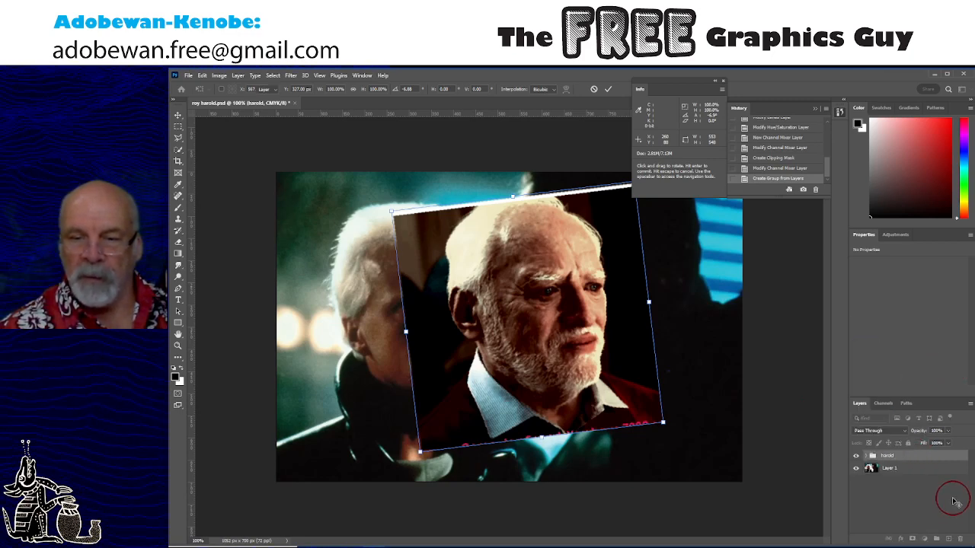
{"action": "left_click", "coordinate": [890, 457]}
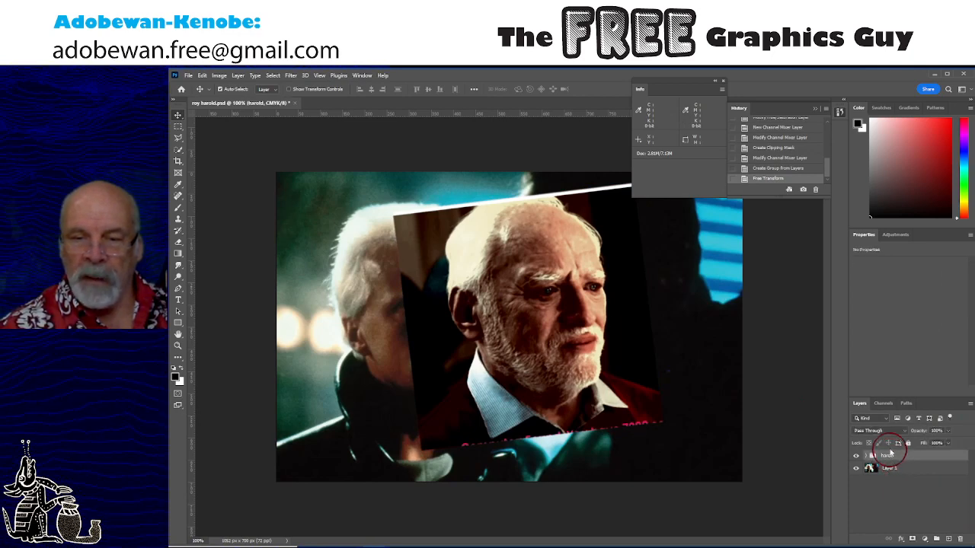
Set the blend mode of the harold photo layer inside the harold group to Multiply
{"action": "left_click", "coordinate": [865, 456]}
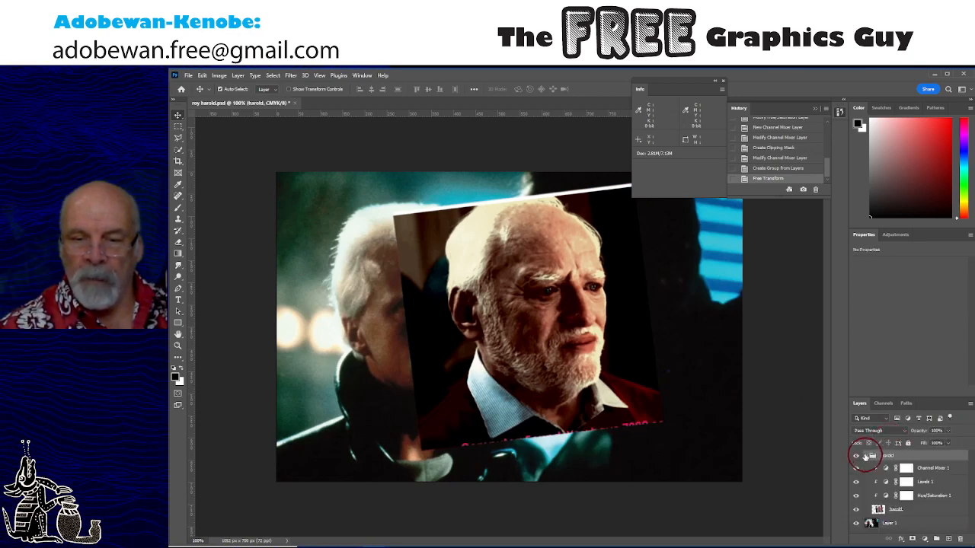
{"action": "left_click", "coordinate": [920, 510]}
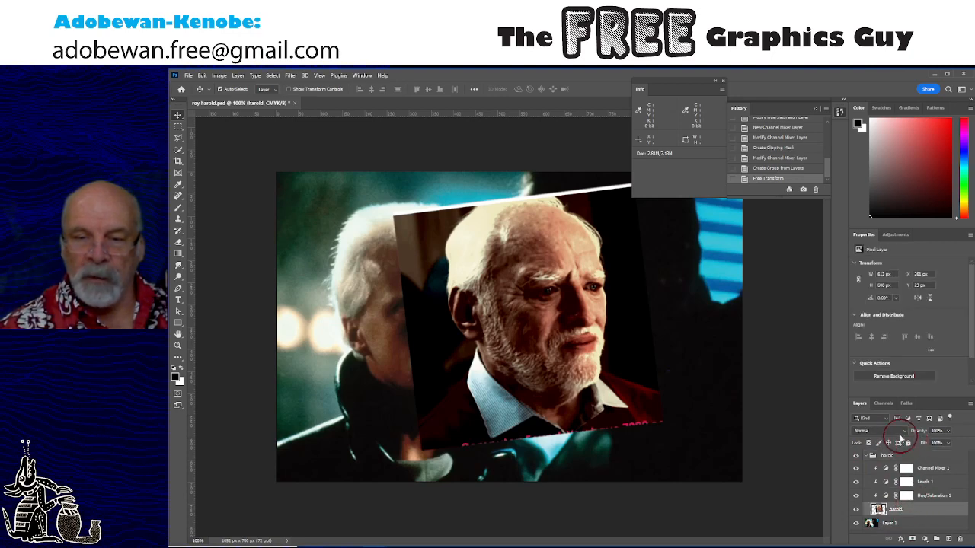
{"action": "left_click", "coordinate": [898, 431]}
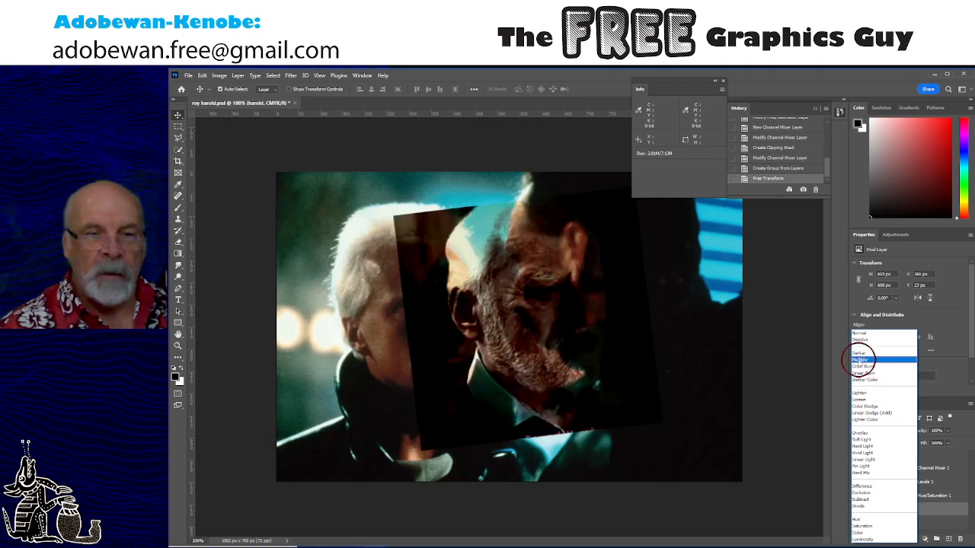
{"action": "left_click", "coordinate": [859, 359]}
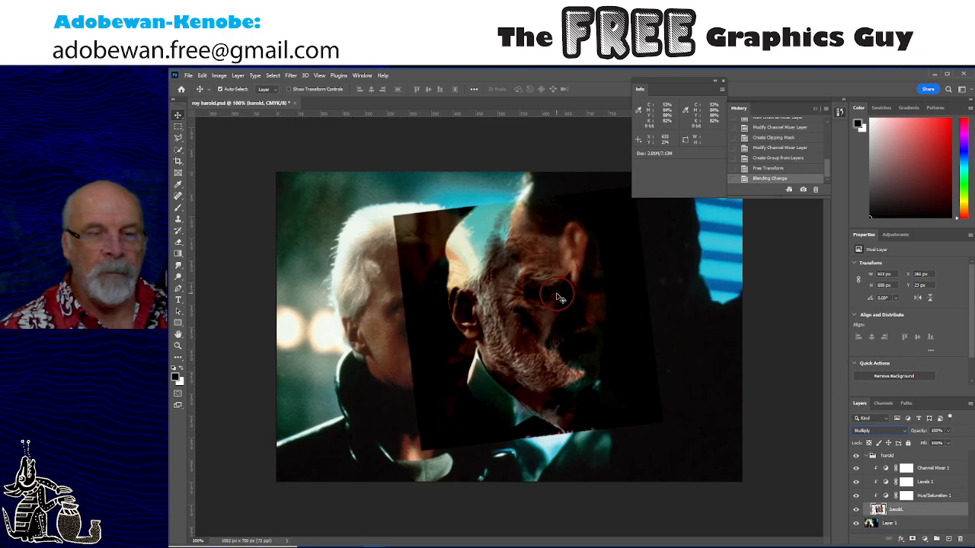
Move the harold photo over the blond man's face and lower the layer's opacity to 63%
{"action": "left_click_drag", "start_coordinate": [550, 306], "coordinate": [442, 327]}
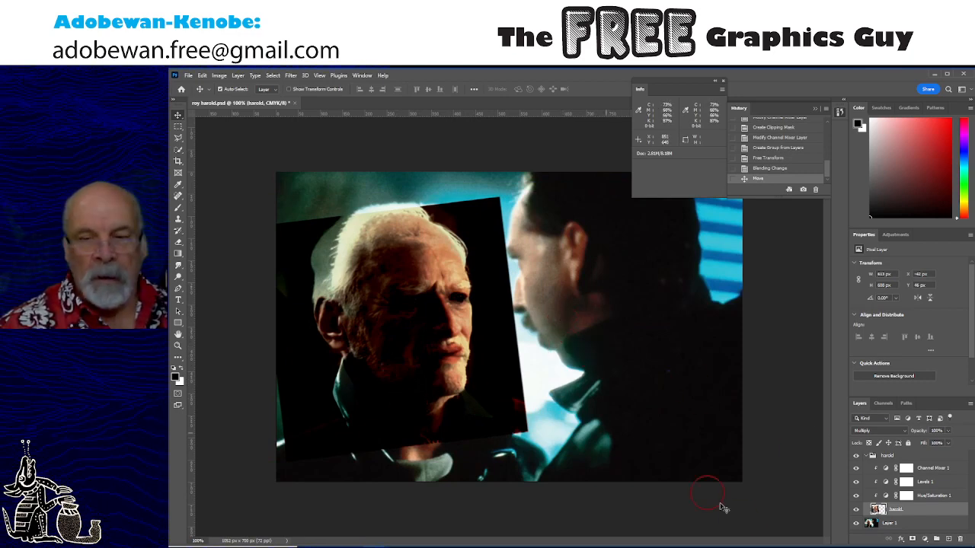
{"action": "left_click_drag", "start_coordinate": [918, 431], "coordinate": [898, 431]}
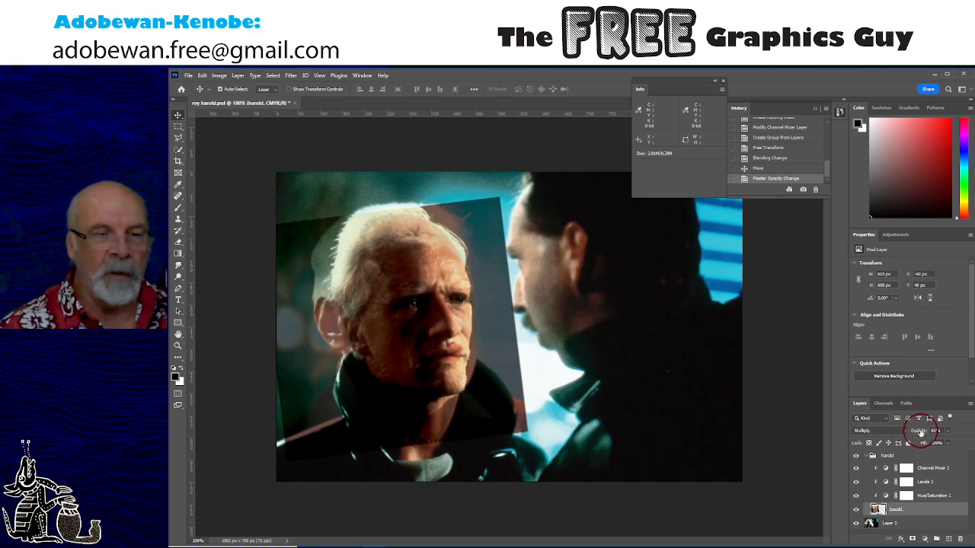
{"action": "left_click", "coordinate": [932, 431]}
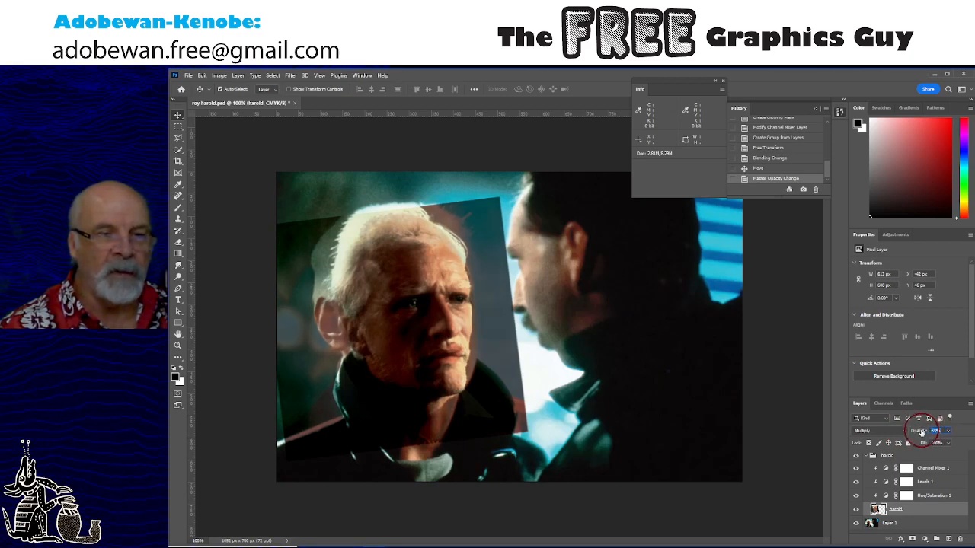
Shift the harold photo slightly down and to the left to align its facial features with the blond man's face
{"action": "left_click_drag", "start_coordinate": [387, 328], "coordinate": [362, 351]}
{"action": "key", "text": "Down"}
{"action": "key", "text": "Down"}
{"action": "key", "text": "Down"}
{"action": "key", "text": "Down"}
{"action": "key", "text": "Down"}
{"action": "key", "text": "Down"}
{"action": "key", "text": "Down"}
{"action": "key", "text": "Down"}
{"action": "key", "text": "Down"}
{"action": "key", "text": "Down"}
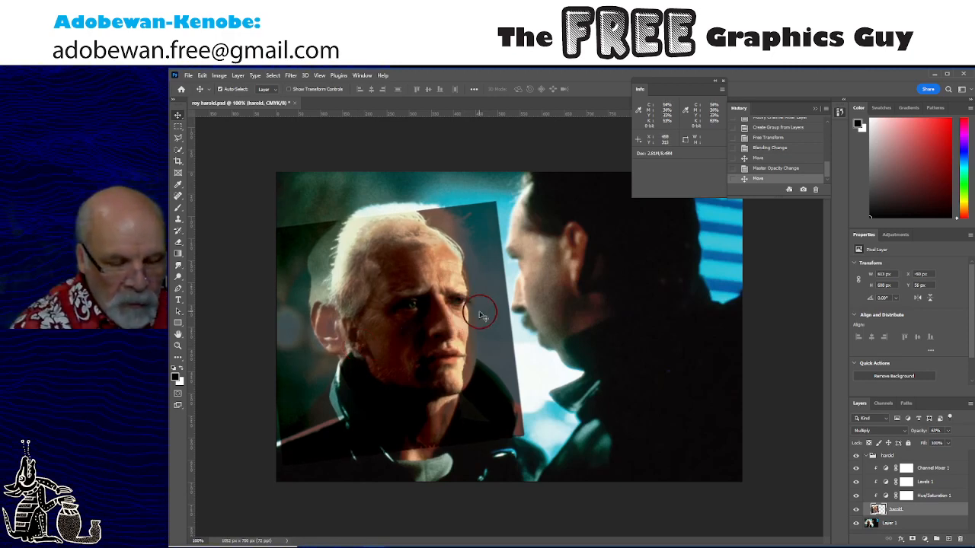
Free-transform the harold photo, stretching its width to about 102% and rotating it counterclockwise by about 1°
{"action": "key", "text": "ctrl+t"}
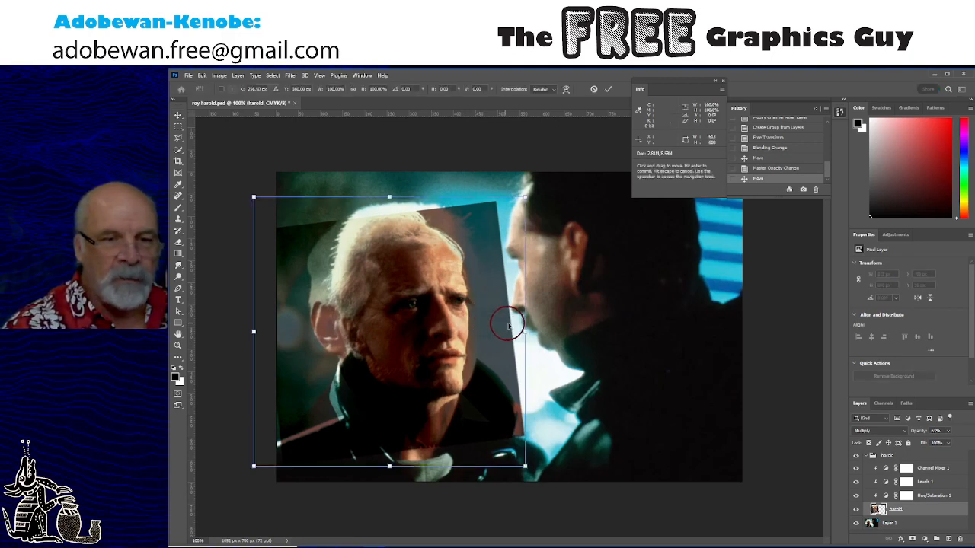
{"action": "left_click_drag", "start_coordinate": [526, 331], "coordinate": [530, 331]}
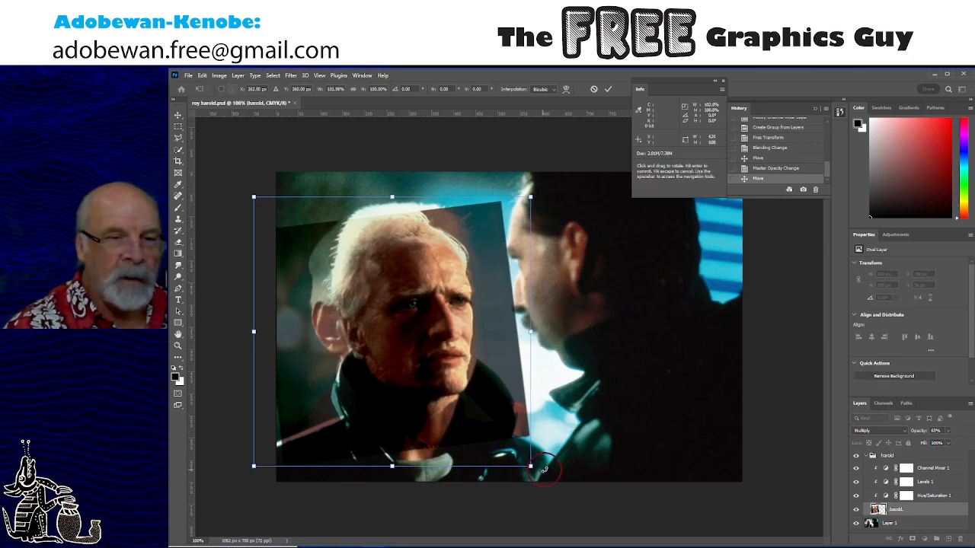
{"action": "left_click_drag", "start_coordinate": [543, 470], "coordinate": [546, 469]}
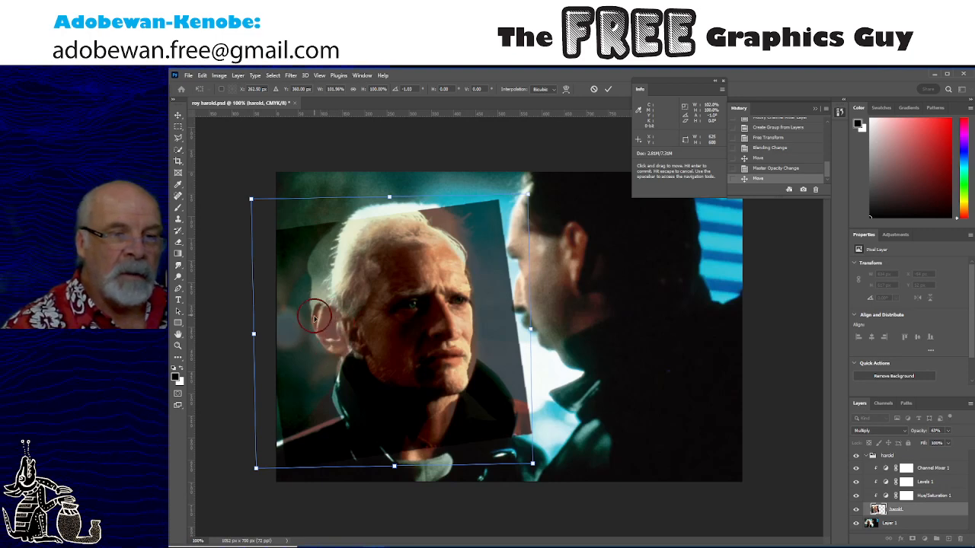
Toggle the harold layer's visibility repeatedly to compare the face alignment with the film still
{"action": "left_click", "coordinate": [856, 509]}
{"action": "left_click", "coordinate": [856, 509]}
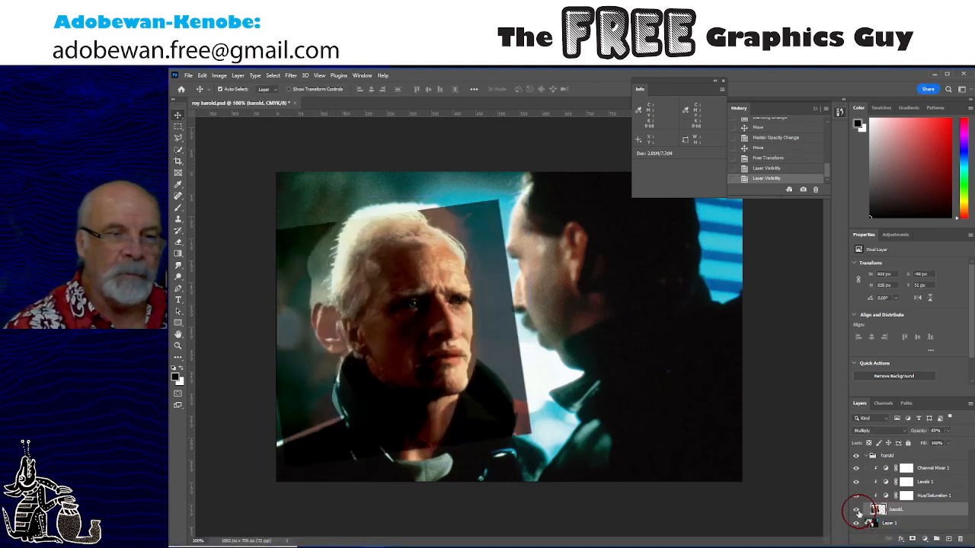
{"action": "left_click", "coordinate": [856, 509]}
{"action": "left_click", "coordinate": [856, 509]}
{"action": "left_click", "coordinate": [856, 510]}
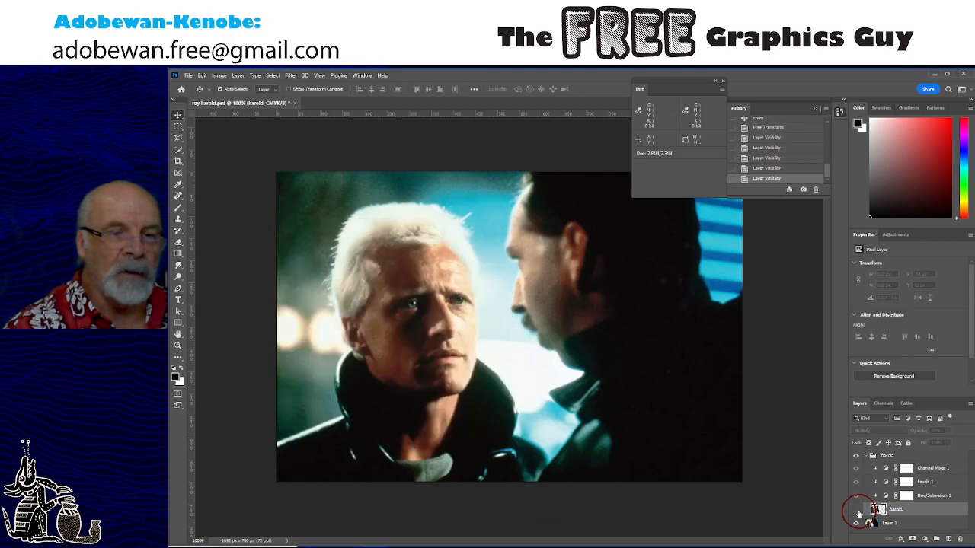
{"action": "left_click", "coordinate": [856, 510]}
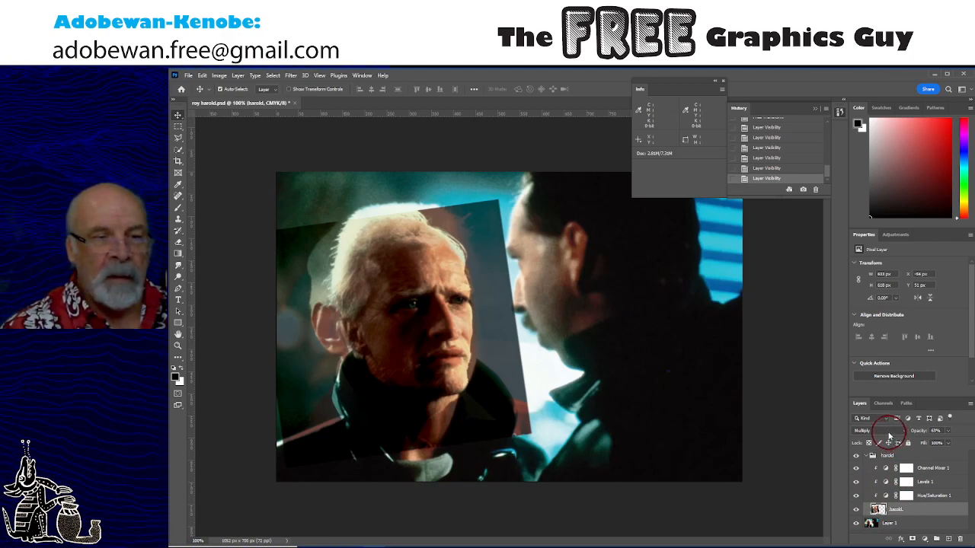
Start a Puppet Warp on the harold layer and pin the face, neck, lower edge and right edge in place
{"action": "left_click", "coordinate": [202, 77]}
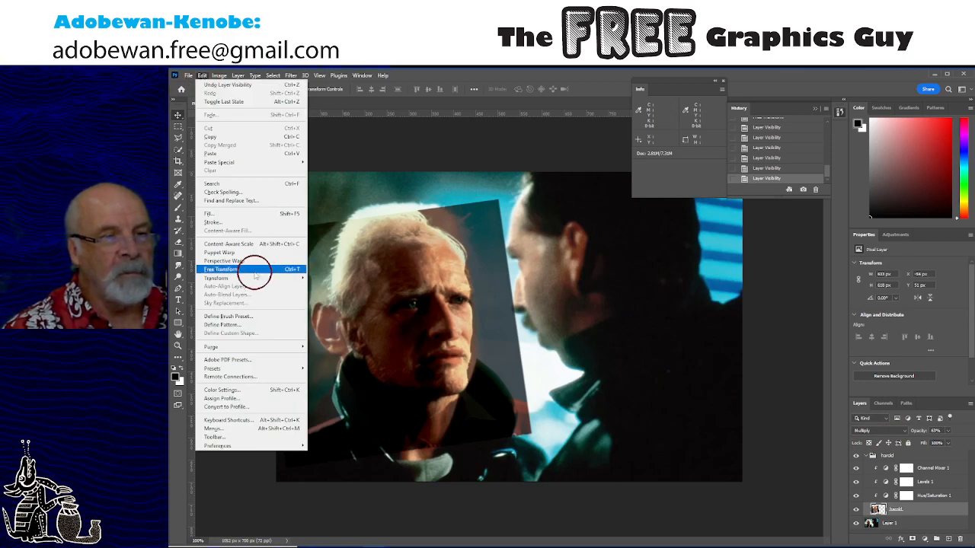
{"action": "left_click", "coordinate": [230, 253]}
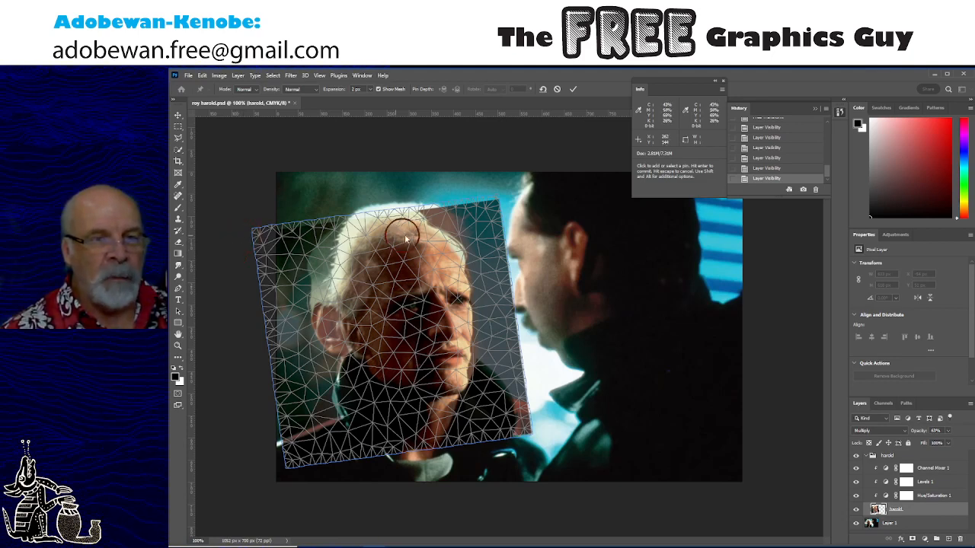
{"action": "left_click", "coordinate": [491, 200]}
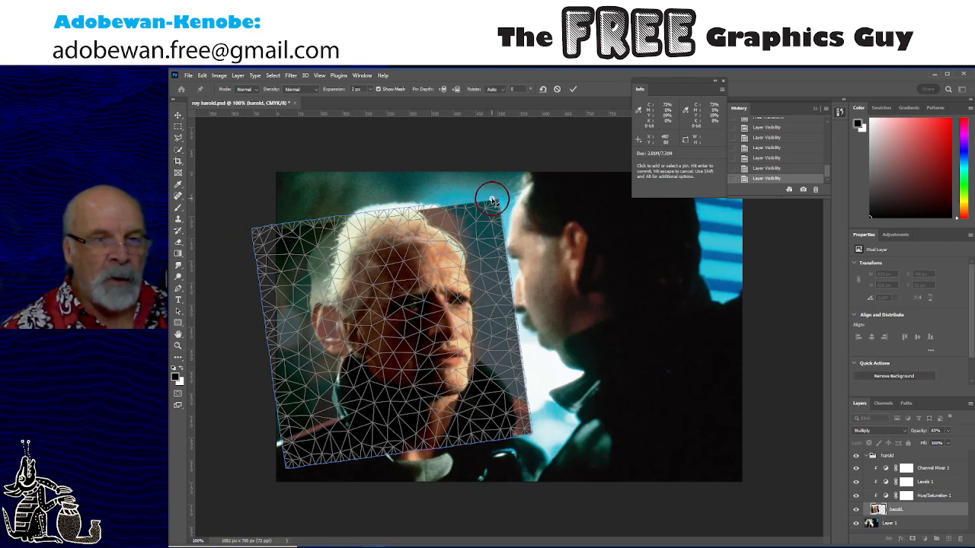
{"action": "left_click", "coordinate": [526, 431]}
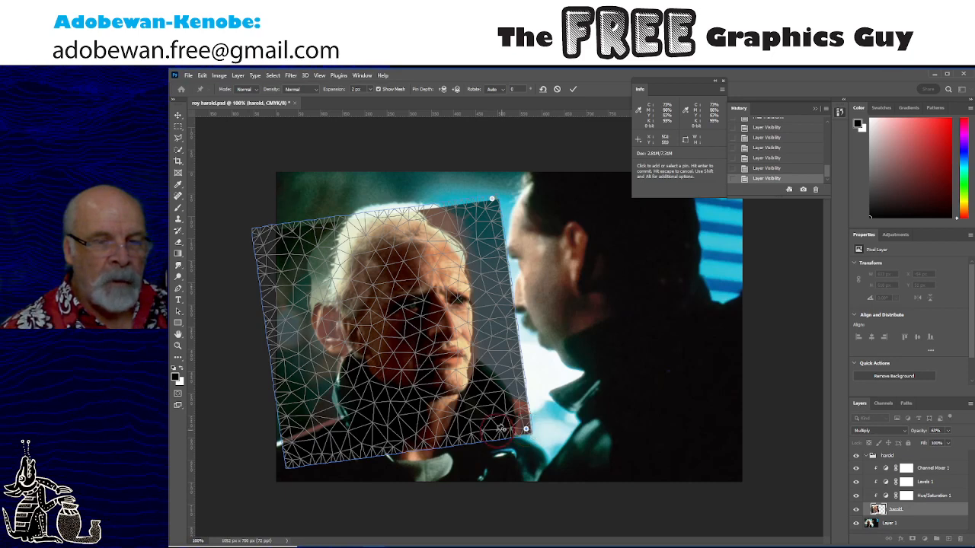
{"action": "left_click", "coordinate": [407, 448]}
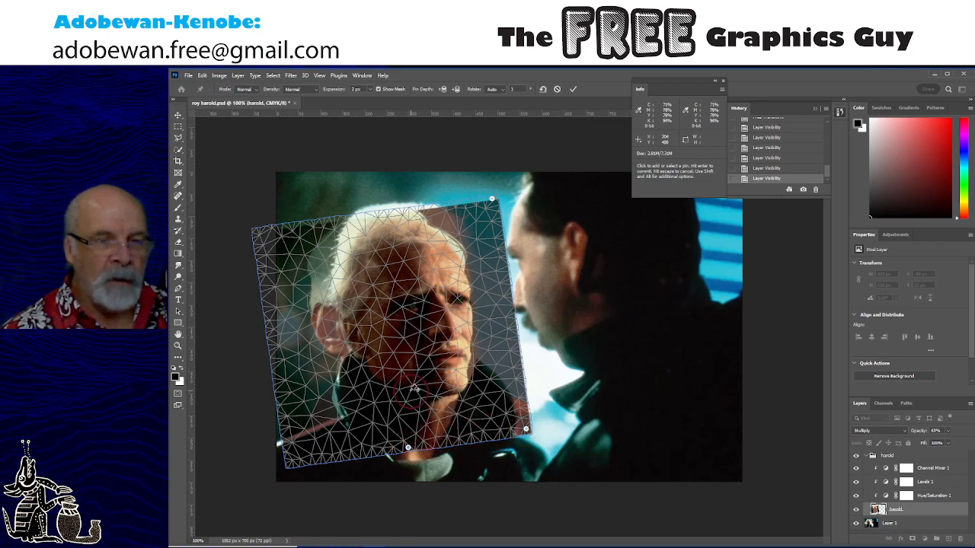
{"action": "left_click", "coordinate": [384, 359]}
{"action": "left_click", "coordinate": [368, 308]}
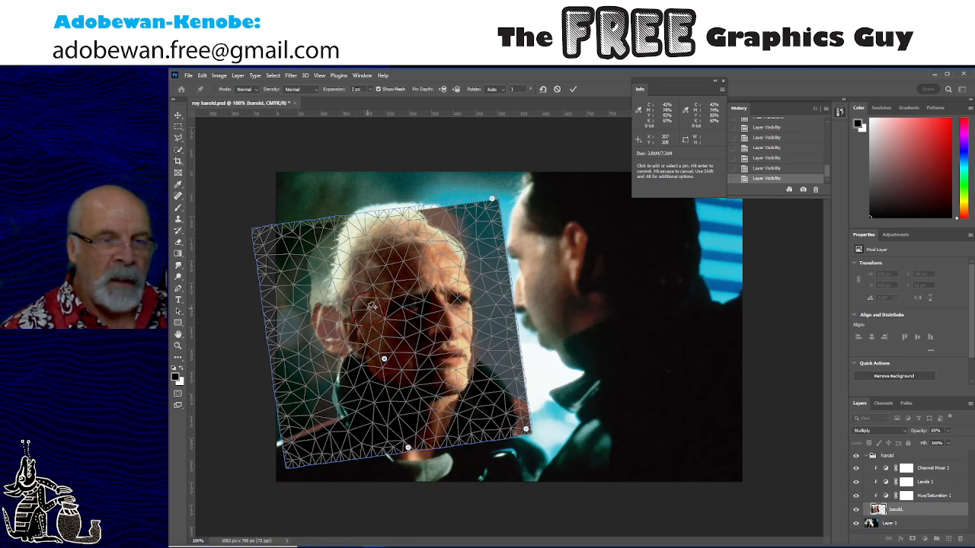
{"action": "left_click", "coordinate": [373, 252]}
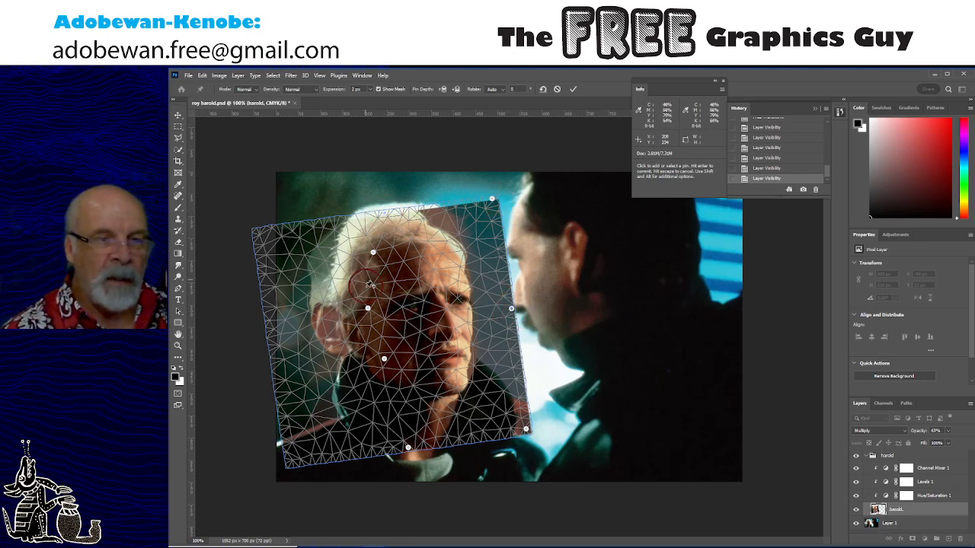
{"action": "left_click", "coordinate": [406, 431]}
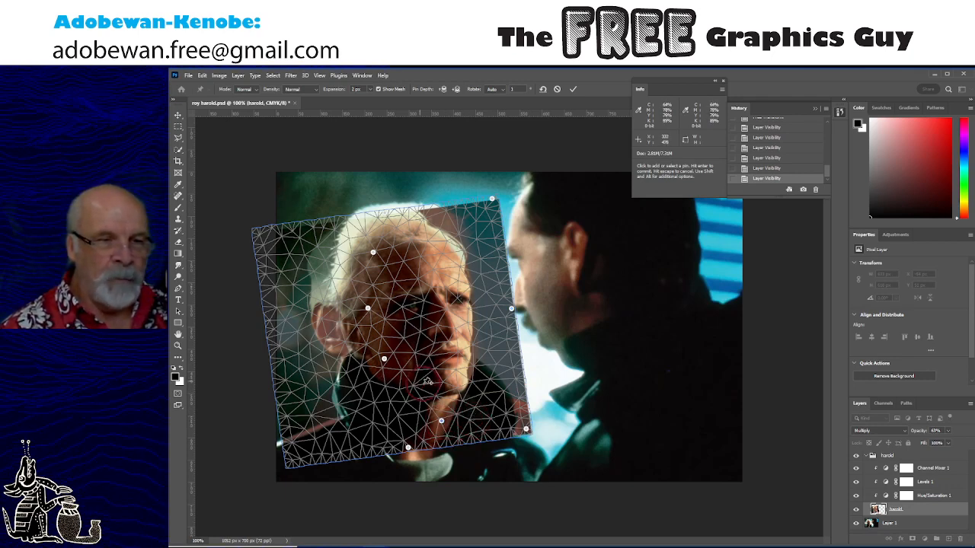
Pull the warp mesh inward along the photo's left side to align the ear and back of the head, and apply the warp
{"action": "left_click_drag", "start_coordinate": [272, 335], "coordinate": [296, 333]}
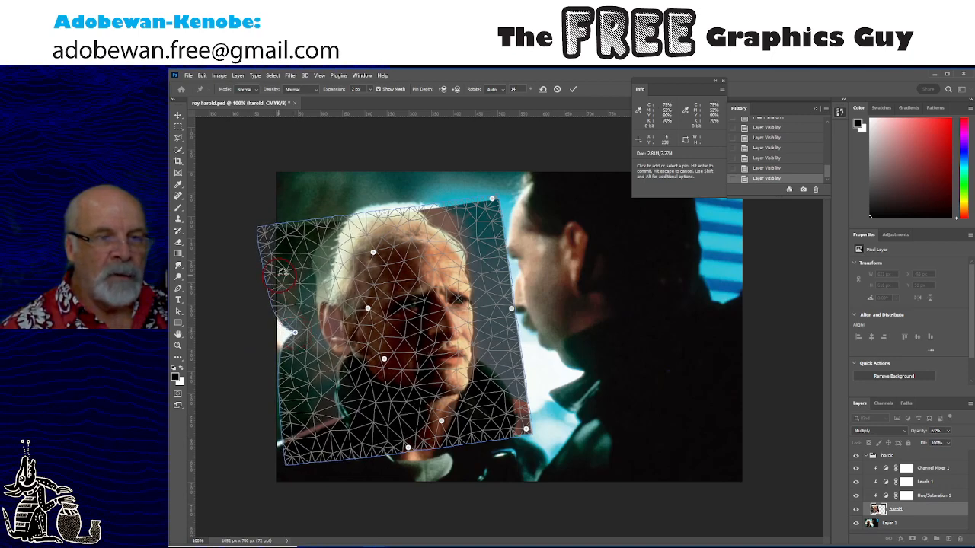
{"action": "left_click_drag", "start_coordinate": [283, 275], "coordinate": [311, 309]}
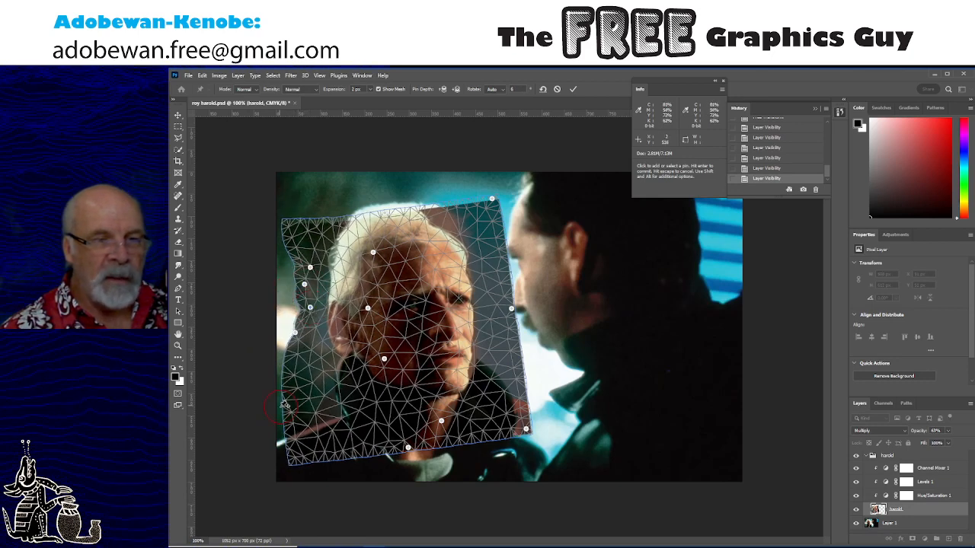
{"action": "left_click_drag", "start_coordinate": [283, 405], "coordinate": [358, 430]}
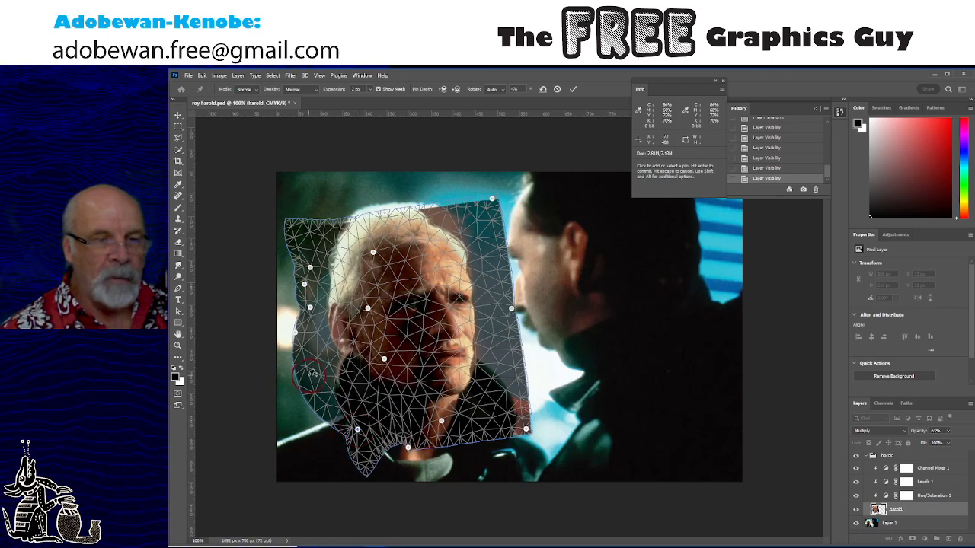
{"action": "left_click_drag", "start_coordinate": [313, 373], "coordinate": [339, 364]}
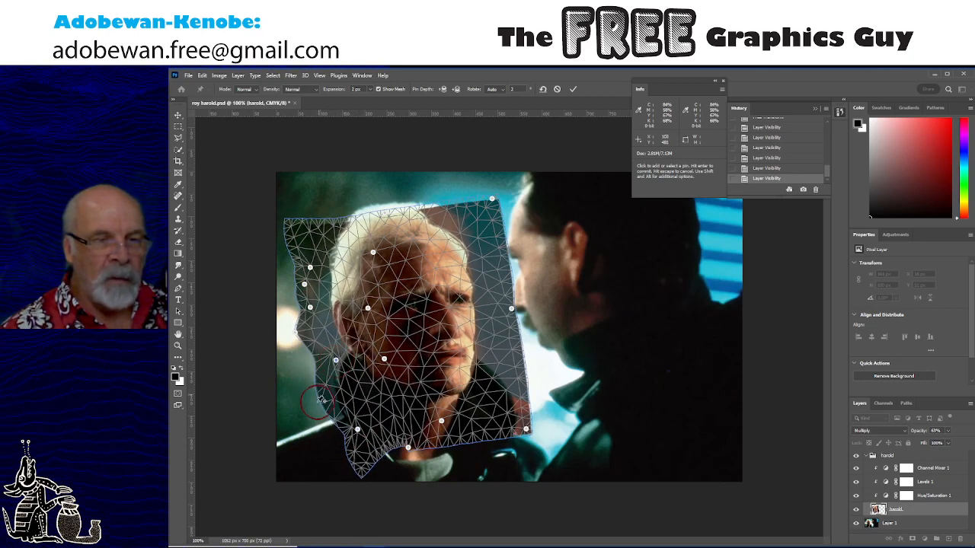
{"action": "left_click_drag", "start_coordinate": [318, 399], "coordinate": [340, 373]}
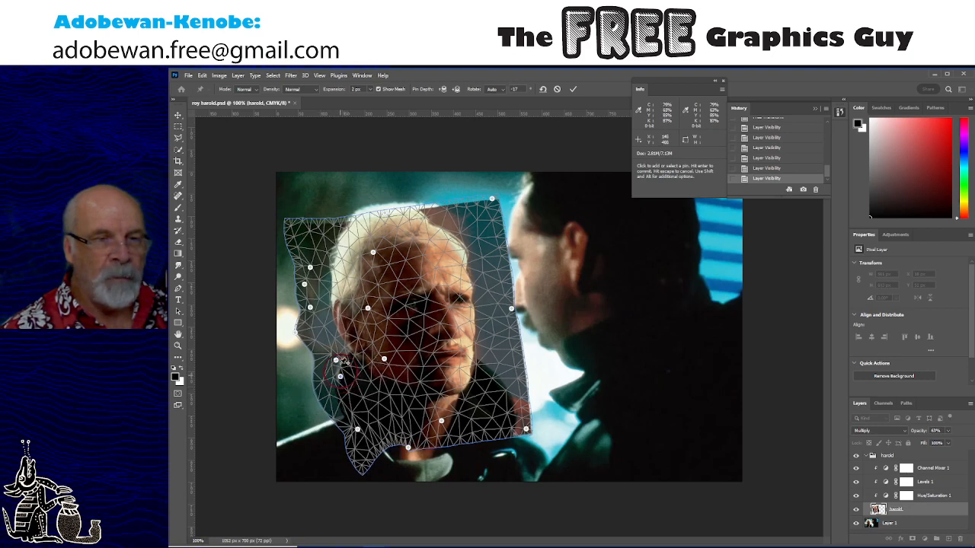
{"action": "left_click_drag", "start_coordinate": [319, 246], "coordinate": [352, 375]}
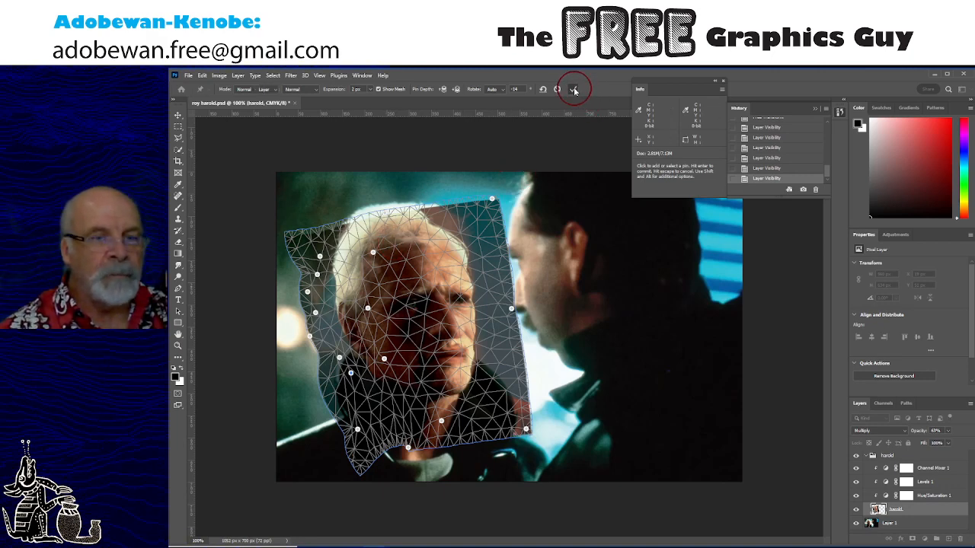
{"action": "left_click", "coordinate": [573, 90]}
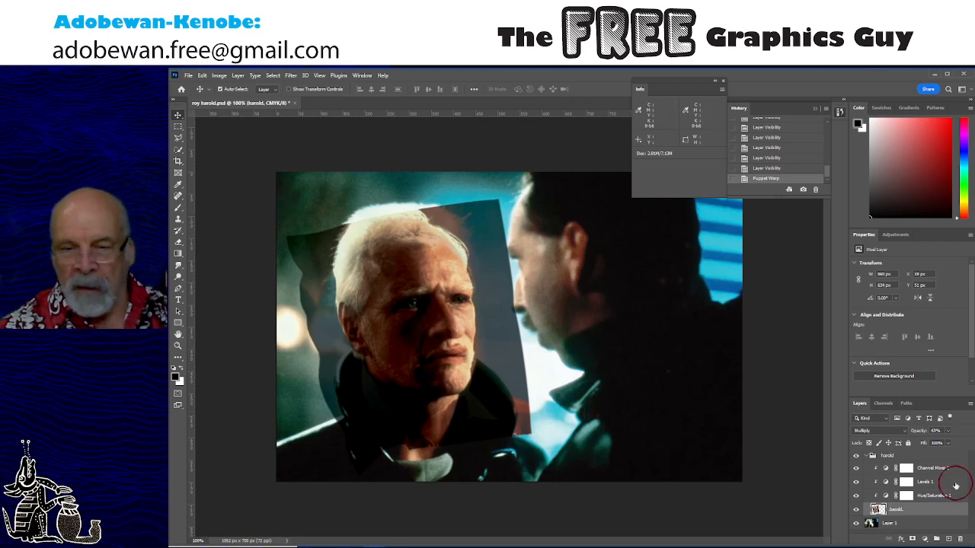
Set the harold layer's blend mode back to Normal and its opacity to 100%
{"action": "left_click", "coordinate": [896, 432]}
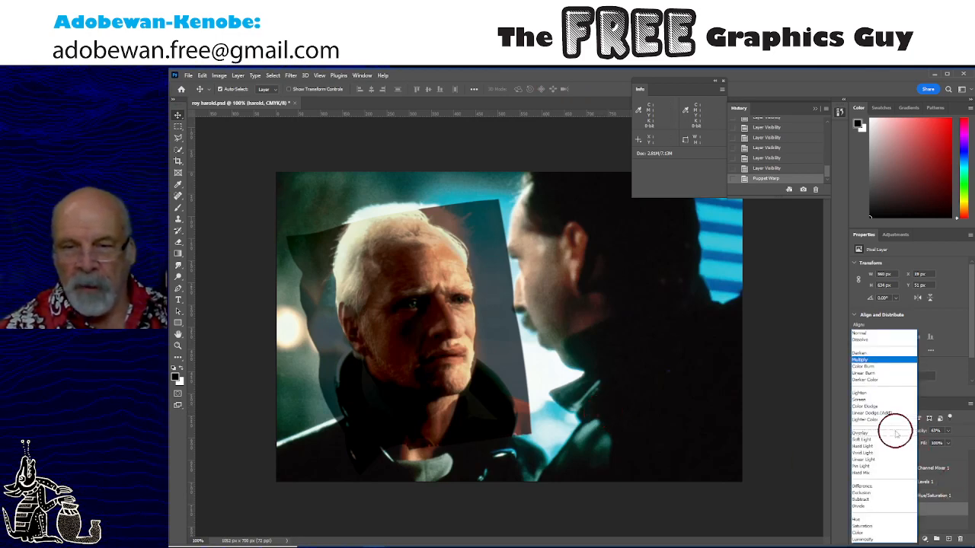
{"action": "left_click", "coordinate": [876, 333]}
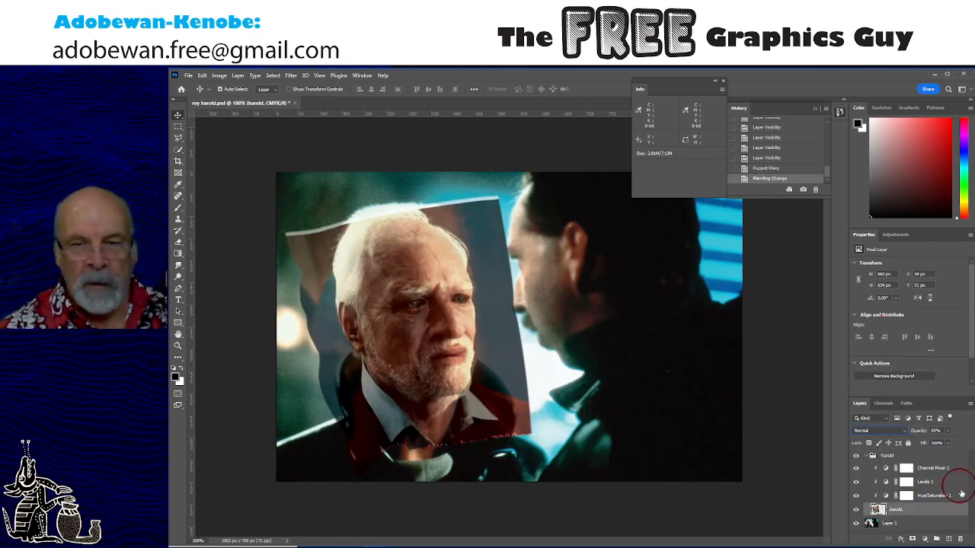
{"action": "left_click_drag", "start_coordinate": [918, 431], "coordinate": [966, 432]}
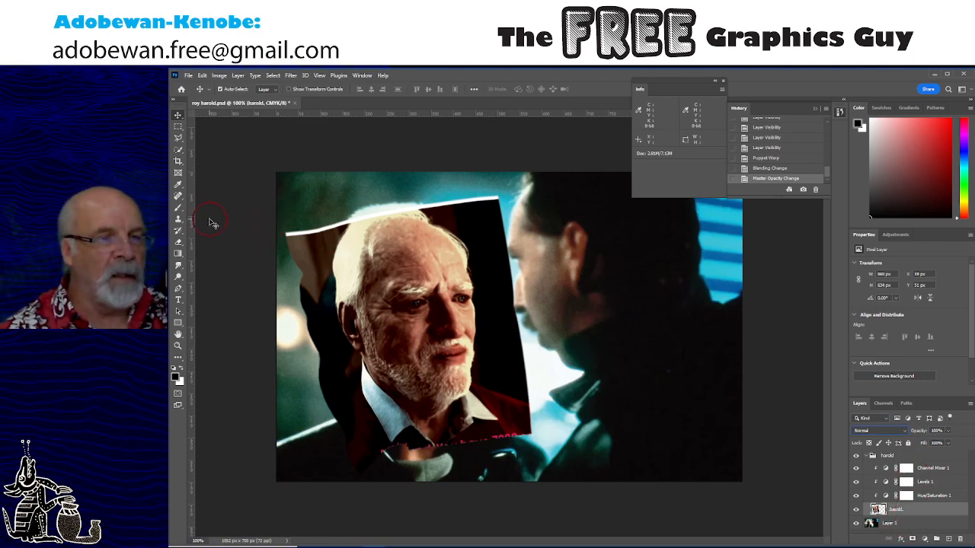
Choose the Eraser and set its brush size to 70 px
{"action": "left_click", "coordinate": [179, 242]}
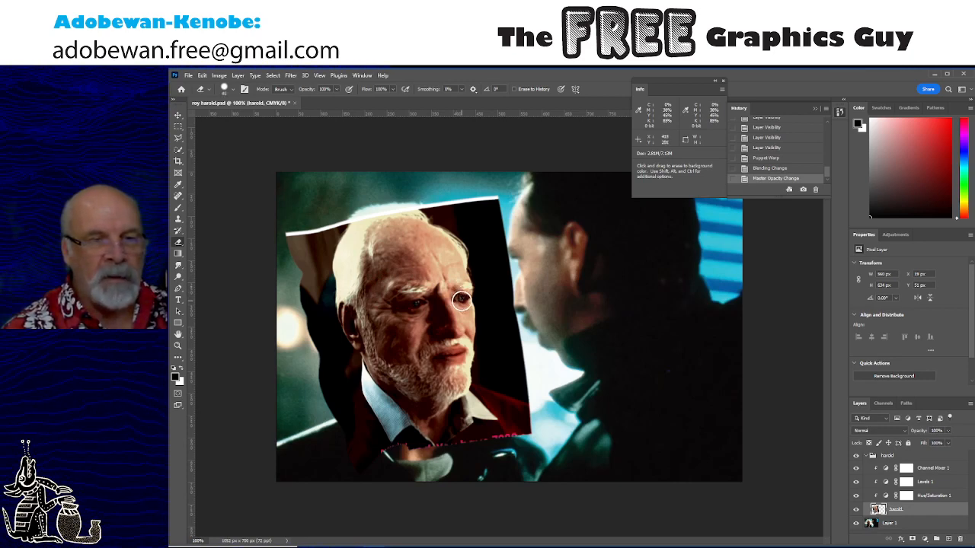
{"action": "key", "text": "bracketright"}
{"action": "key", "text": "bracketright"}
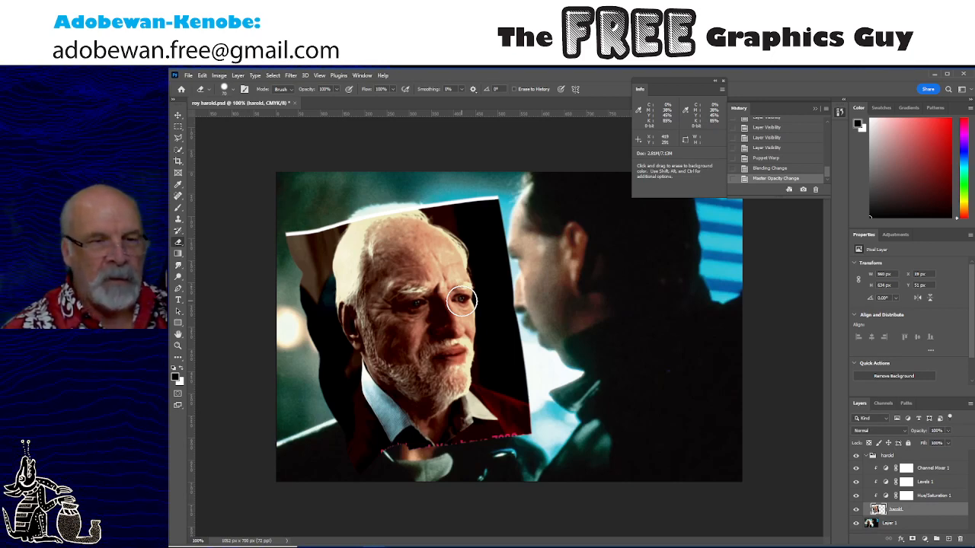
{"action": "key", "text": "bracketleft"}
{"action": "key", "text": "bracketleft"}
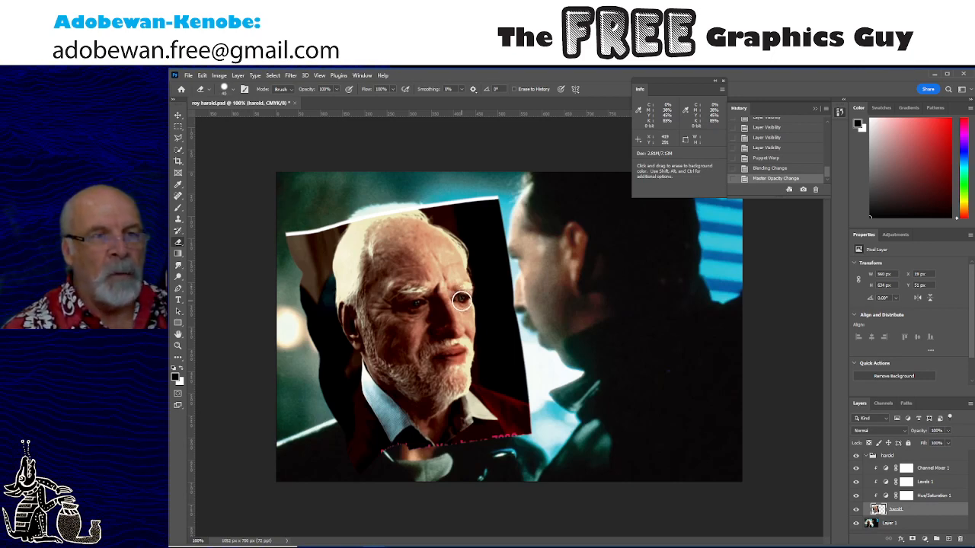
{"action": "key", "text": "bracketright"}
{"action": "key", "text": "bracketright"}
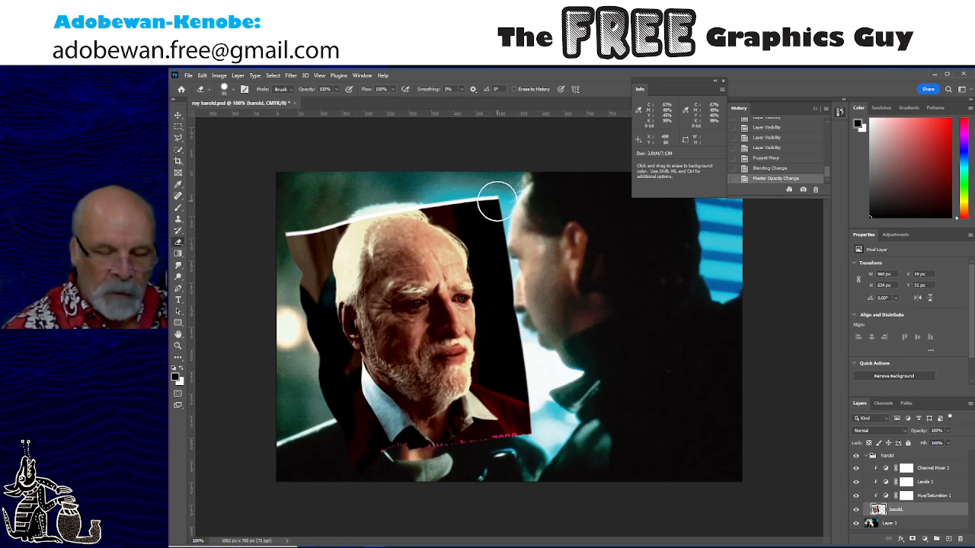
{"action": "key", "text": "bracketleft"}
{"action": "key", "text": "bracketleft"}
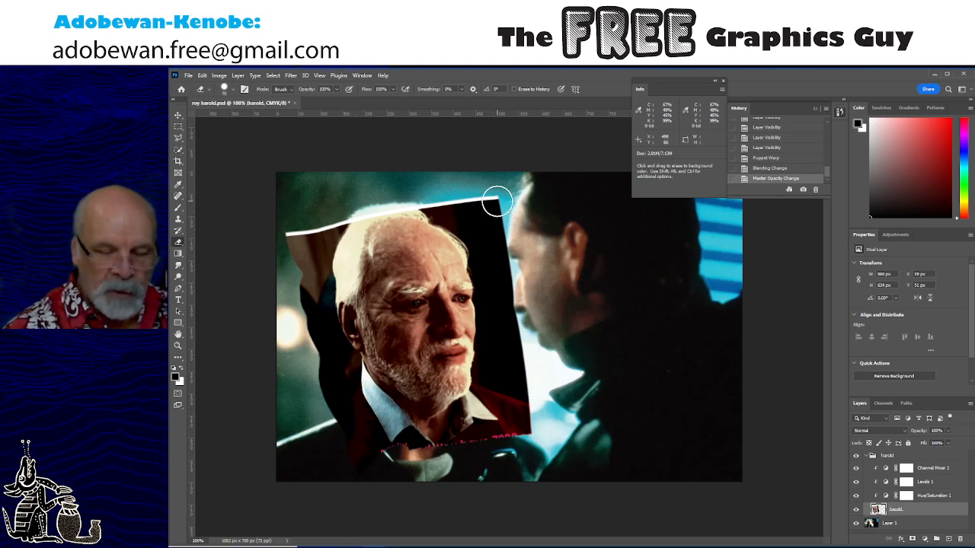
{"action": "key", "text": "shift"}
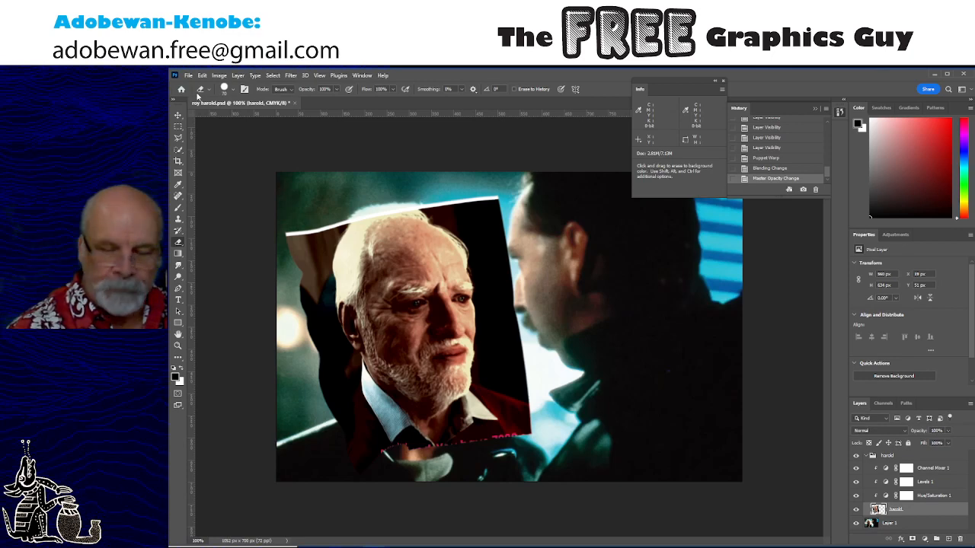
{"action": "left_click", "coordinate": [235, 90]}
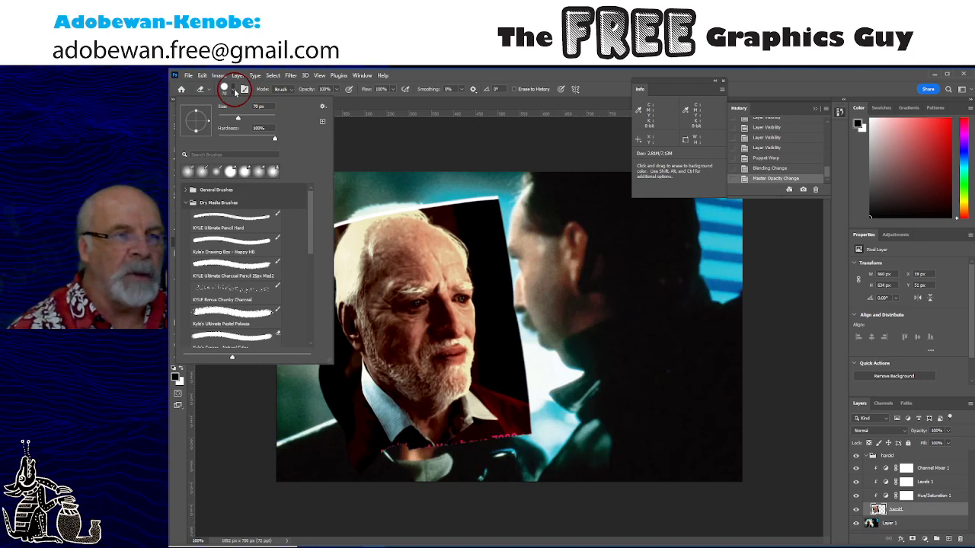
{"action": "left_click", "coordinate": [236, 90]}
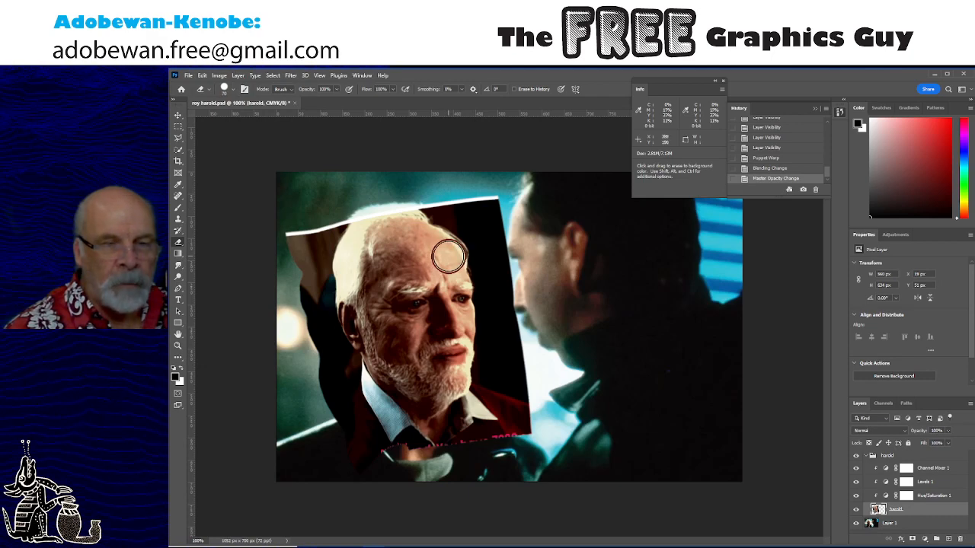
Erase the upper-right corner and edge of the harold photo in the gap between the two men
{"action": "left_click", "coordinate": [494, 204]}
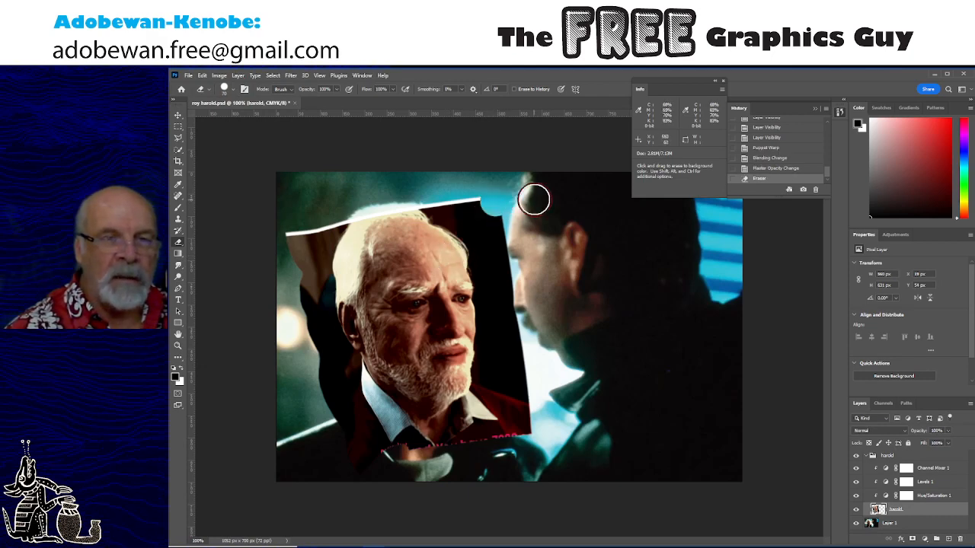
{"action": "left_click", "coordinate": [478, 187]}
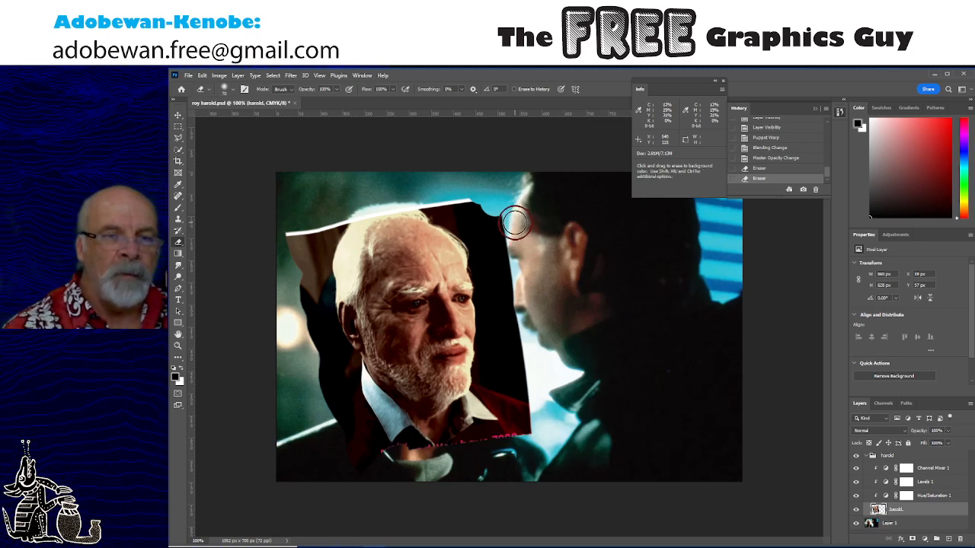
{"action": "left_click", "coordinate": [498, 200]}
{"action": "mouse_move", "coordinate": [525, 225]}
{"action": "left_mouse_down"}
{"action": "mouse_move", "coordinate": [472, 192]}
{"action": "mouse_move", "coordinate": [520, 229]}
{"action": "mouse_move", "coordinate": [487, 196]}
{"action": "left_mouse_up"}
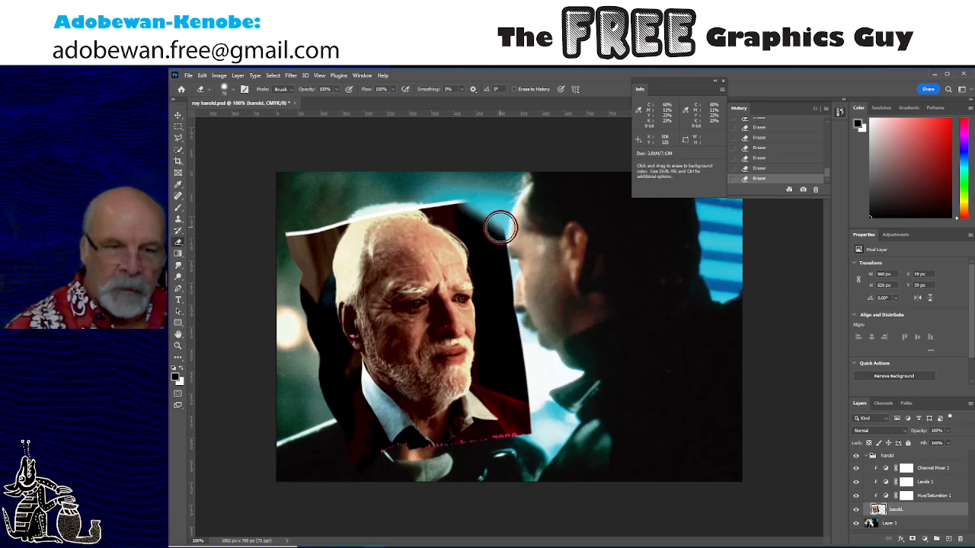
{"action": "left_click_drag", "start_coordinate": [520, 254], "coordinate": [469, 185]}
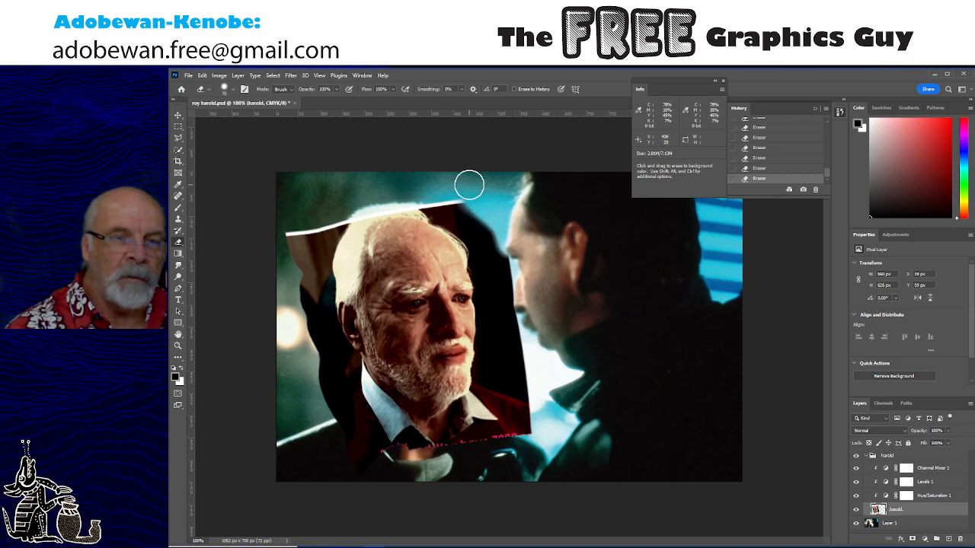
{"action": "mouse_move", "coordinate": [521, 264]}
{"action": "left_mouse_down"}
{"action": "mouse_move", "coordinate": [488, 200]}
{"action": "mouse_move", "coordinate": [460, 180]}
{"action": "left_mouse_up"}
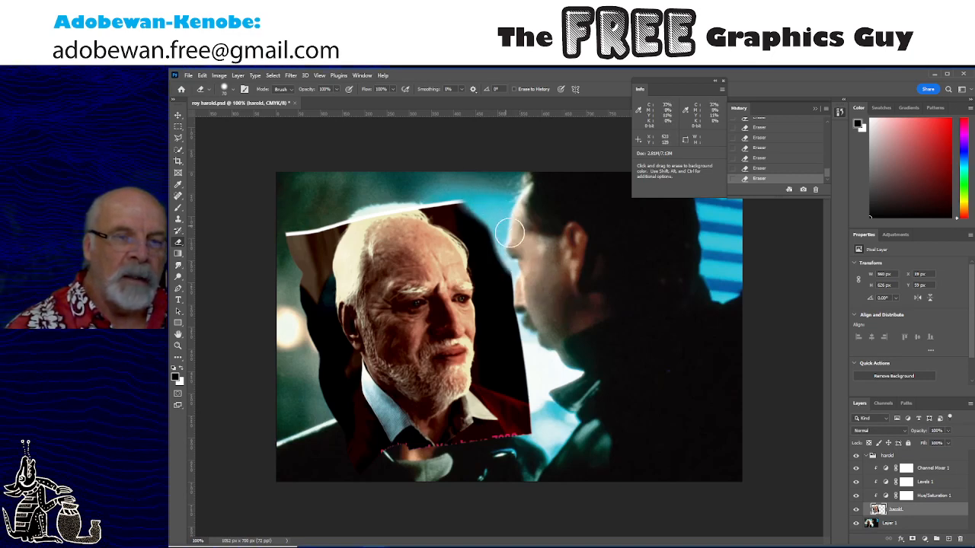
{"action": "left_click_drag", "start_coordinate": [515, 234], "coordinate": [442, 175]}
Erase the rest of the excess harold photo around the face, uncovering the film still's coat collar, blond hair and background
{"action": "mouse_move", "coordinate": [543, 453]}
{"action": "left_mouse_down"}
{"action": "mouse_move", "coordinate": [501, 441]}
{"action": "mouse_move", "coordinate": [578, 377]}
{"action": "mouse_move", "coordinate": [492, 481]}
{"action": "mouse_move", "coordinate": [512, 445]}
{"action": "mouse_move", "coordinate": [558, 425]}
{"action": "left_mouse_up"}
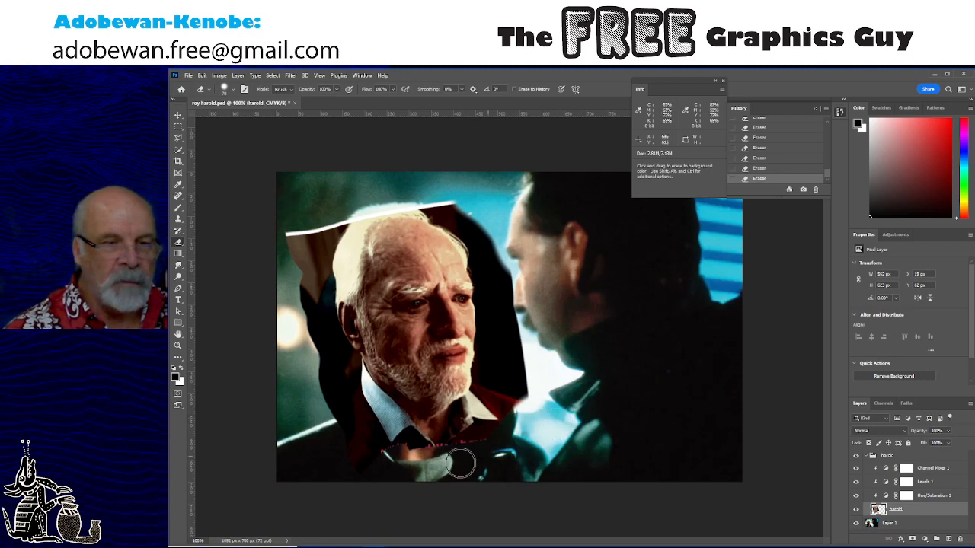
{"action": "mouse_move", "coordinate": [351, 368]}
{"action": "left_mouse_down"}
{"action": "mouse_move", "coordinate": [409, 453]}
{"action": "mouse_move", "coordinate": [387, 455]}
{"action": "mouse_move", "coordinate": [365, 437]}
{"action": "mouse_move", "coordinate": [315, 360]}
{"action": "mouse_move", "coordinate": [340, 411]}
{"action": "left_mouse_up"}
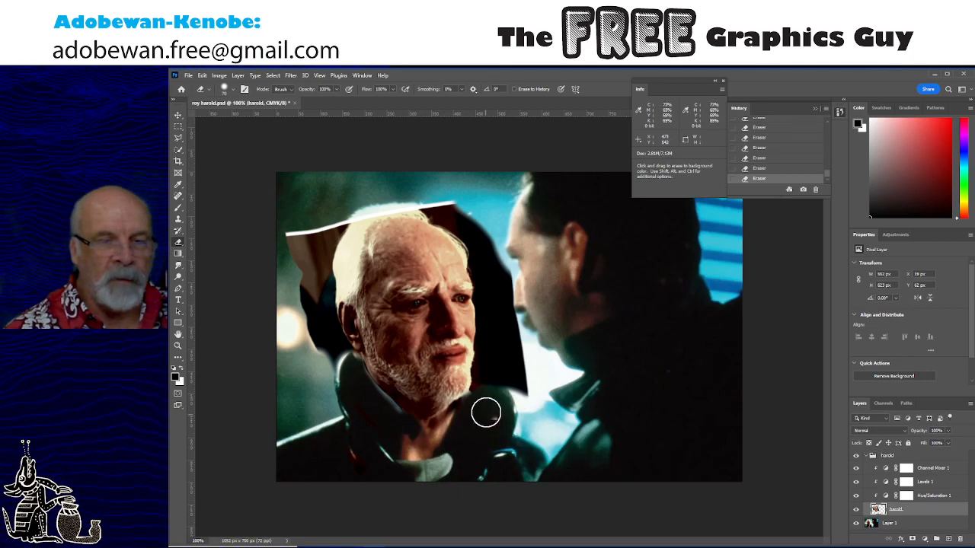
{"action": "mouse_move", "coordinate": [493, 388]}
{"action": "left_mouse_down"}
{"action": "mouse_move", "coordinate": [516, 335]}
{"action": "mouse_move", "coordinate": [518, 393]}
{"action": "mouse_move", "coordinate": [523, 350]}
{"action": "left_mouse_up"}
{"action": "mouse_move", "coordinate": [498, 394]}
{"action": "left_mouse_down"}
{"action": "mouse_move", "coordinate": [510, 267]}
{"action": "mouse_move", "coordinate": [489, 222]}
{"action": "mouse_move", "coordinate": [460, 201]}
{"action": "mouse_move", "coordinate": [366, 178]}
{"action": "mouse_move", "coordinate": [443, 201]}
{"action": "mouse_move", "coordinate": [352, 211]}
{"action": "mouse_move", "coordinate": [280, 252]}
{"action": "mouse_move", "coordinate": [262, 284]}
{"action": "mouse_move", "coordinate": [332, 204]}
{"action": "mouse_move", "coordinate": [346, 205]}
{"action": "mouse_move", "coordinate": [314, 281]}
{"action": "mouse_move", "coordinate": [300, 242]}
{"action": "mouse_move", "coordinate": [299, 311]}
{"action": "mouse_move", "coordinate": [318, 238]}
{"action": "mouse_move", "coordinate": [329, 242]}
{"action": "mouse_move", "coordinate": [316, 343]}
{"action": "mouse_move", "coordinate": [319, 355]}
{"action": "mouse_move", "coordinate": [321, 287]}
{"action": "mouse_move", "coordinate": [334, 351]}
{"action": "mouse_move", "coordinate": [316, 367]}
{"action": "mouse_move", "coordinate": [342, 364]}
{"action": "left_mouse_up"}
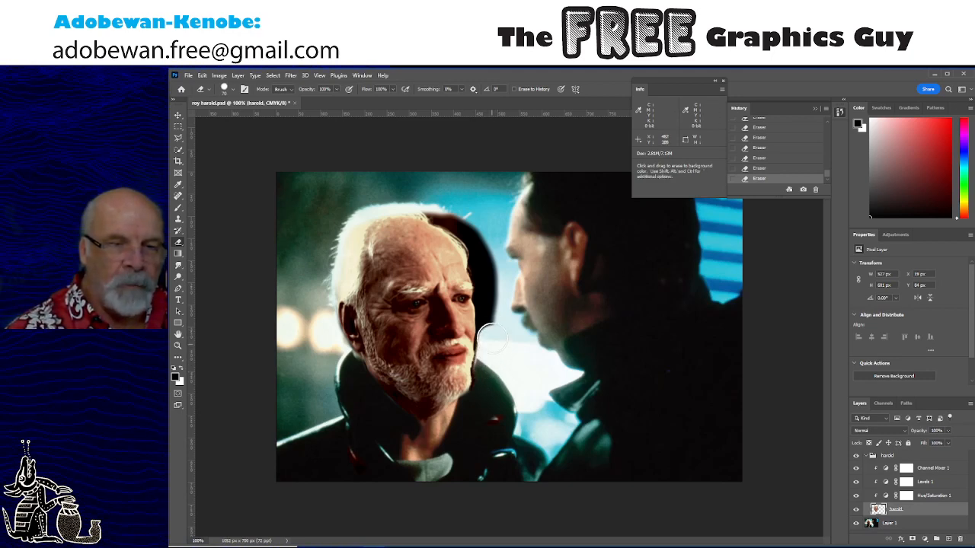
{"action": "mouse_move", "coordinate": [492, 338]}
{"action": "left_mouse_down"}
{"action": "mouse_move", "coordinate": [479, 235]}
{"action": "mouse_move", "coordinate": [421, 196]}
{"action": "left_mouse_up"}
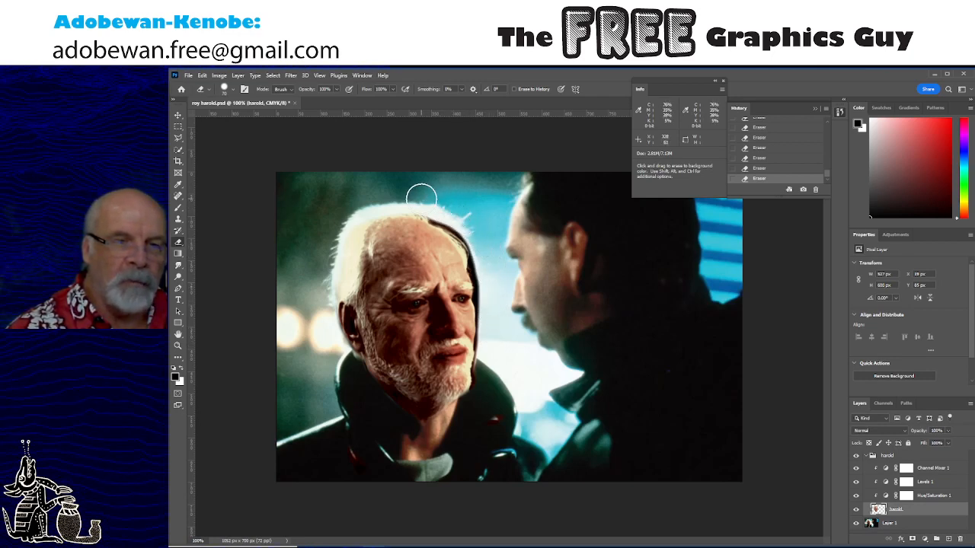
{"action": "left_click_drag", "start_coordinate": [482, 241], "coordinate": [424, 204]}
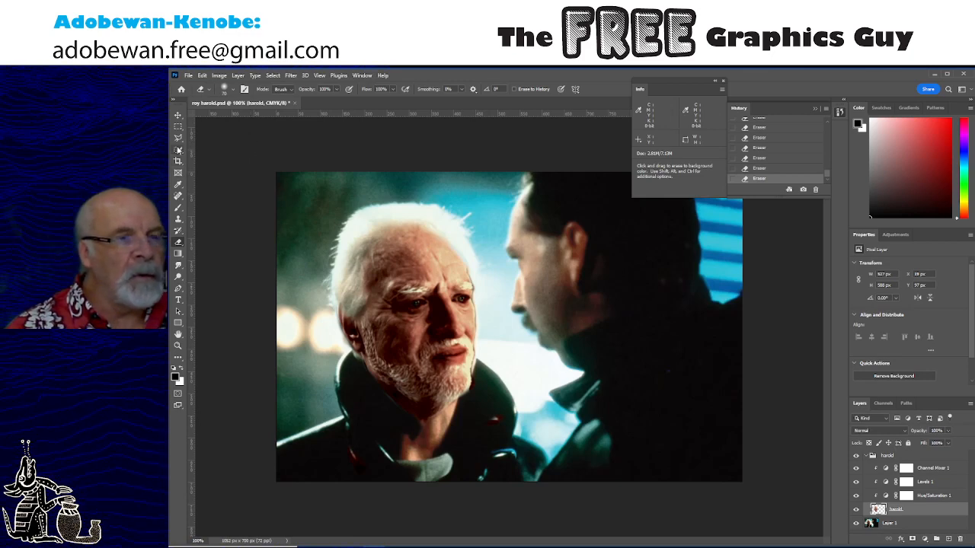
Select the empty area around the face on the harold layer with the Magic Wand, adding the leftover patches in the hair
{"action": "left_click", "coordinate": [179, 150]}
{"action": "left_click", "coordinate": [215, 166]}
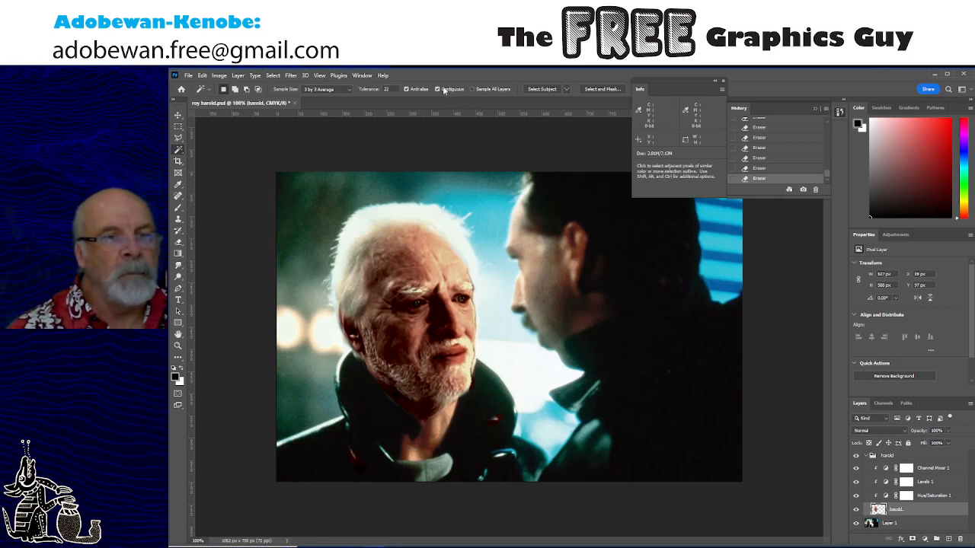
{"action": "left_click", "coordinate": [496, 289]}
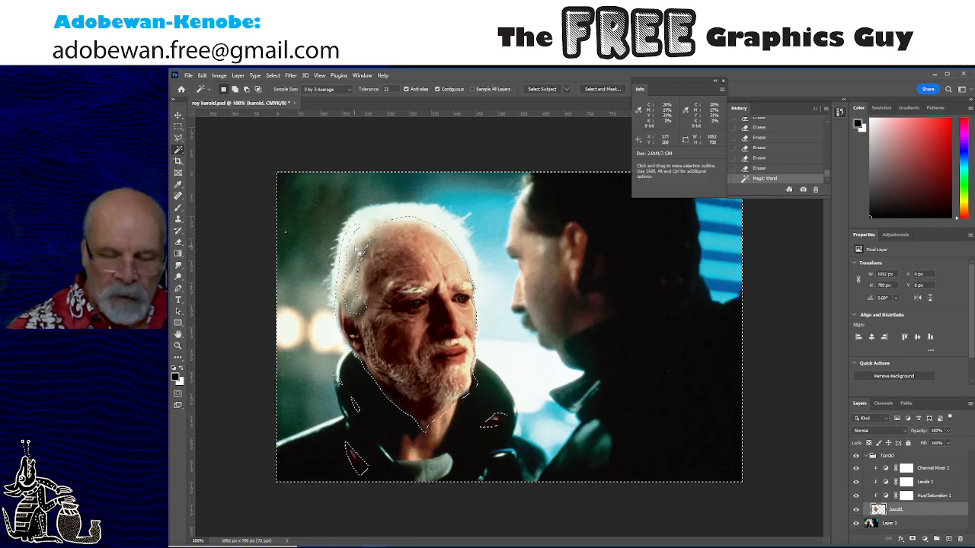
{"action": "left_click", "coordinate": [350, 244], "text": "shift"}
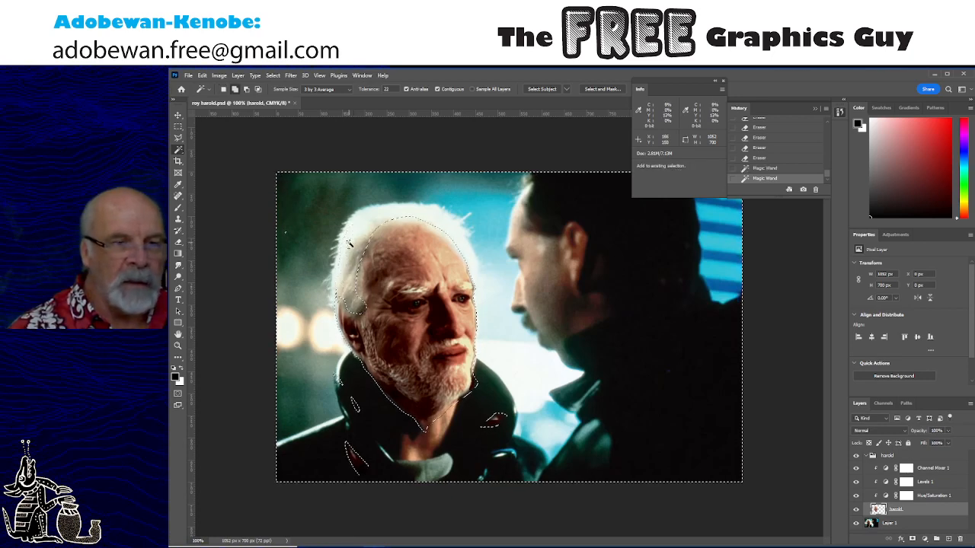
{"action": "left_click", "coordinate": [371, 227], "text": "shift"}
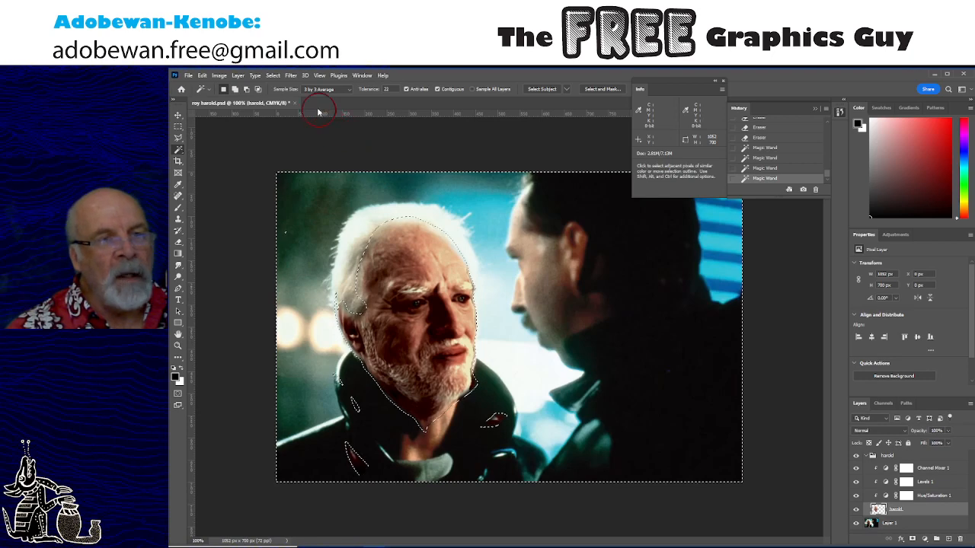
Try expanding the selection by 5 pixels, and revert to the Magic Wand selection
{"action": "left_click", "coordinate": [272, 76]}
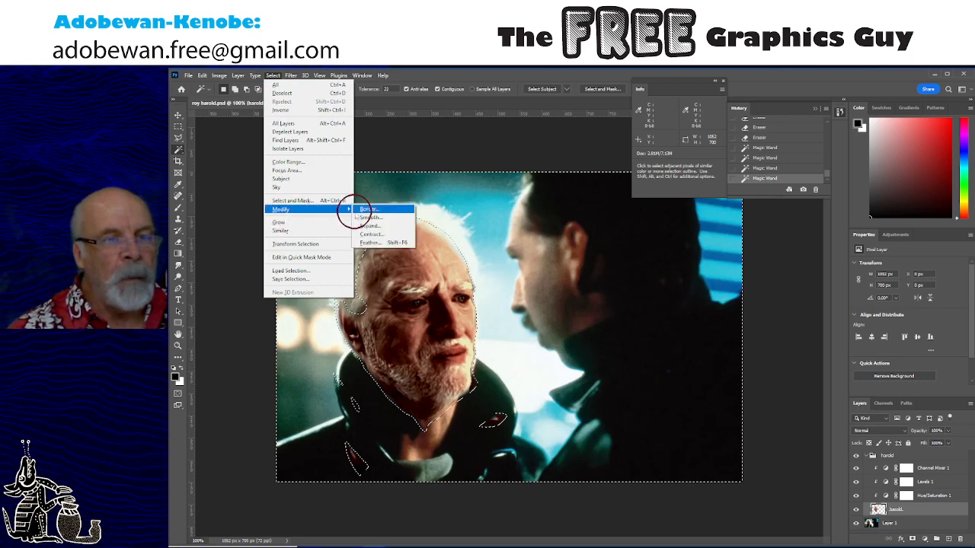
{"action": "left_click", "coordinate": [373, 226]}
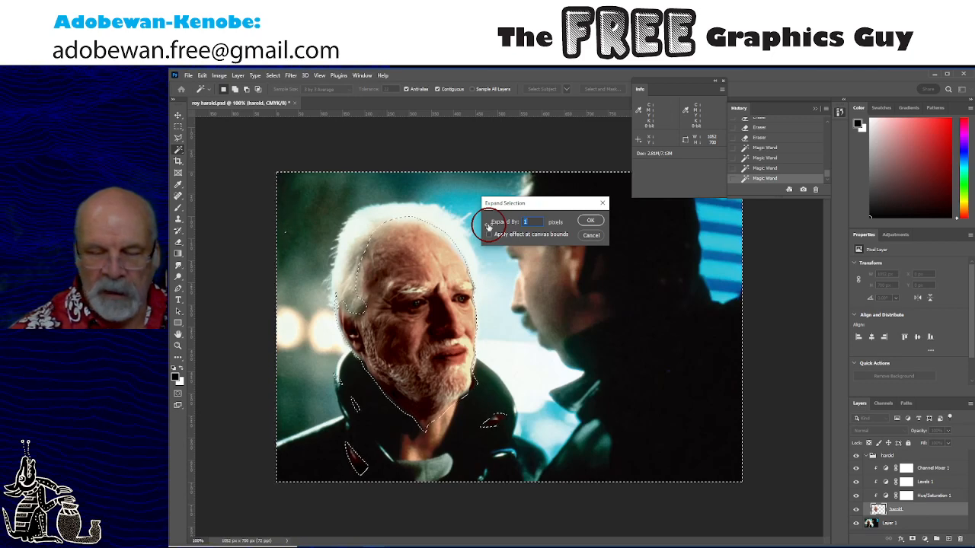
{"action": "type", "text": "5"}
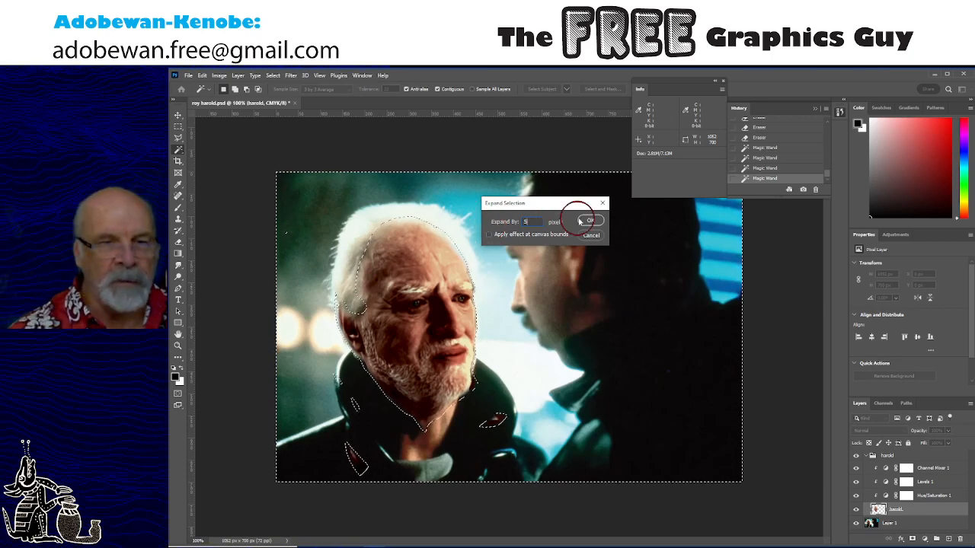
{"action": "left_click", "coordinate": [599, 223]}
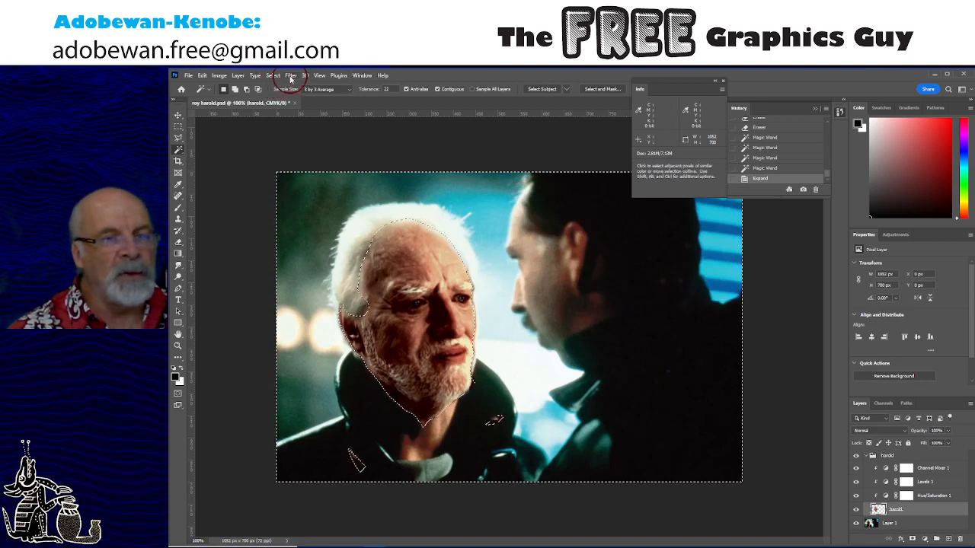
{"action": "left_click", "coordinate": [771, 167]}
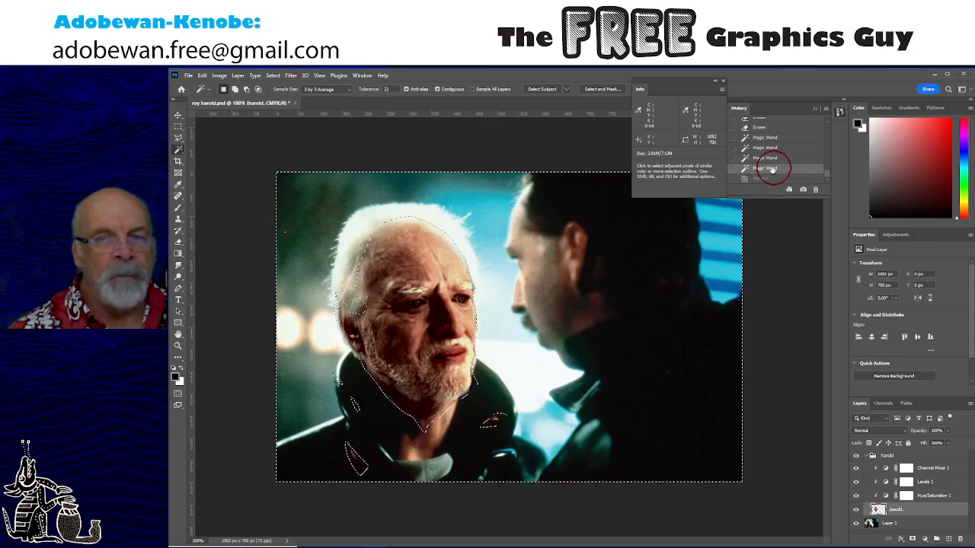
Try feathering the selection with a 4-pixel radius, and revert to the Magic Wand selection
{"action": "left_click", "coordinate": [272, 75]}
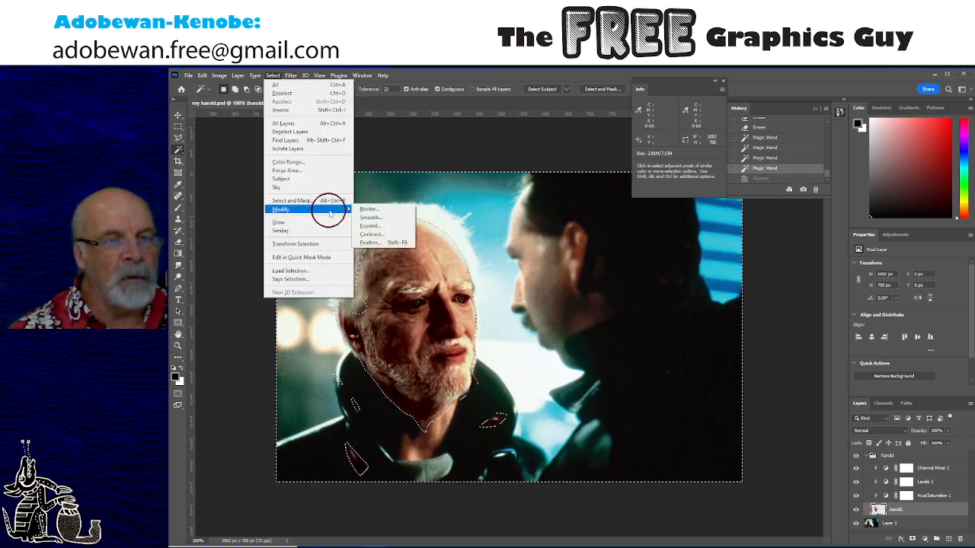
{"action": "left_click", "coordinate": [370, 243]}
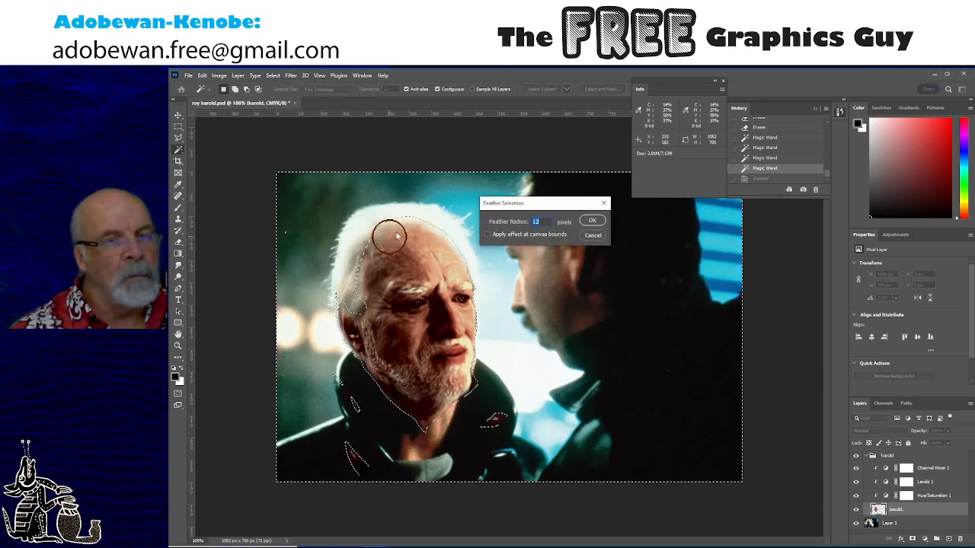
{"action": "type", "text": "4"}
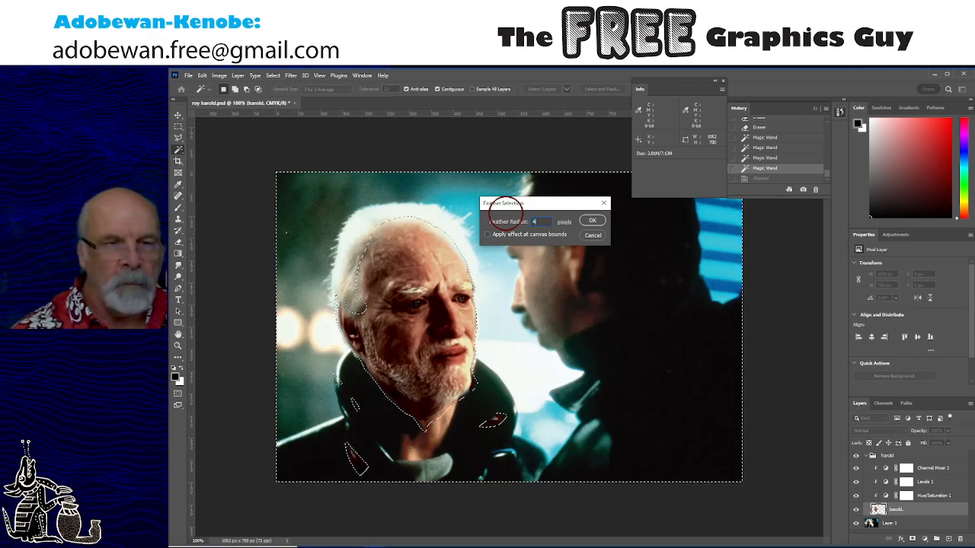
{"action": "left_click", "coordinate": [594, 220]}
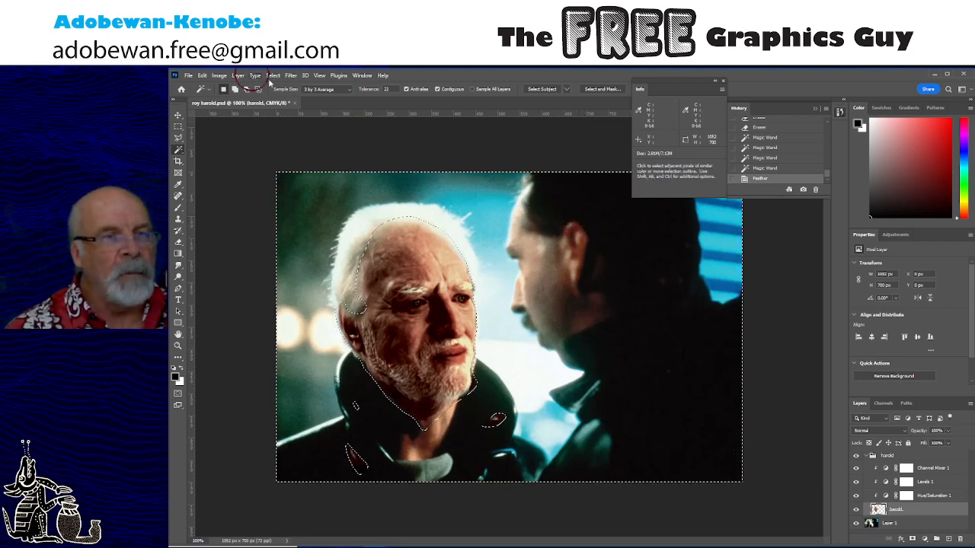
{"action": "left_click", "coordinate": [292, 76]}
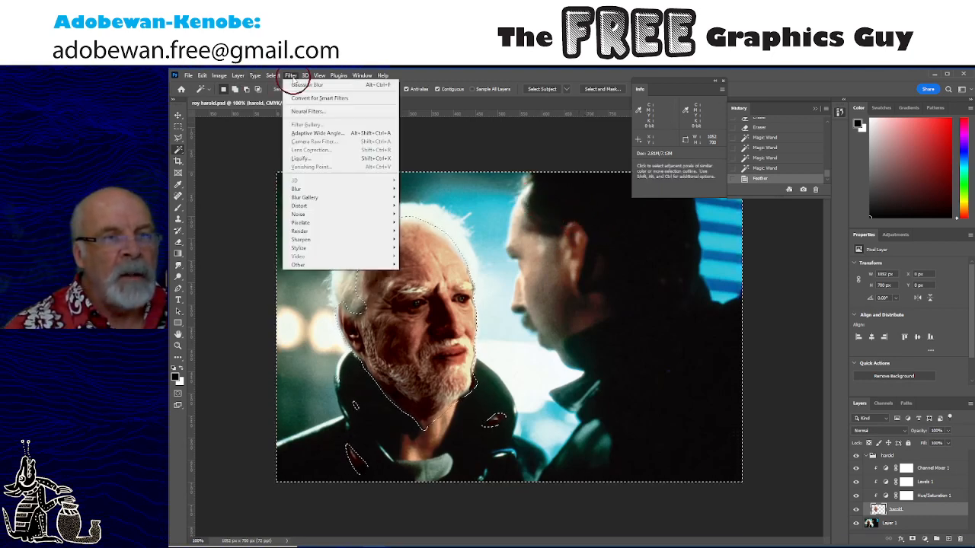
{"action": "left_click", "coordinate": [764, 168]}
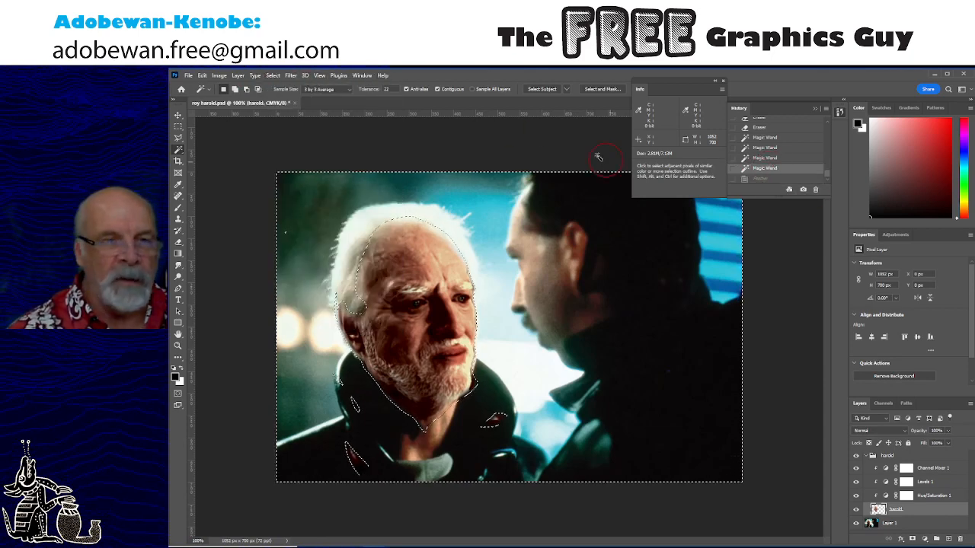
Expand the Magic Wand selection around the face by 4 pixels, keeping the harold layer's blend mode Normal
{"action": "left_click", "coordinate": [291, 76]}
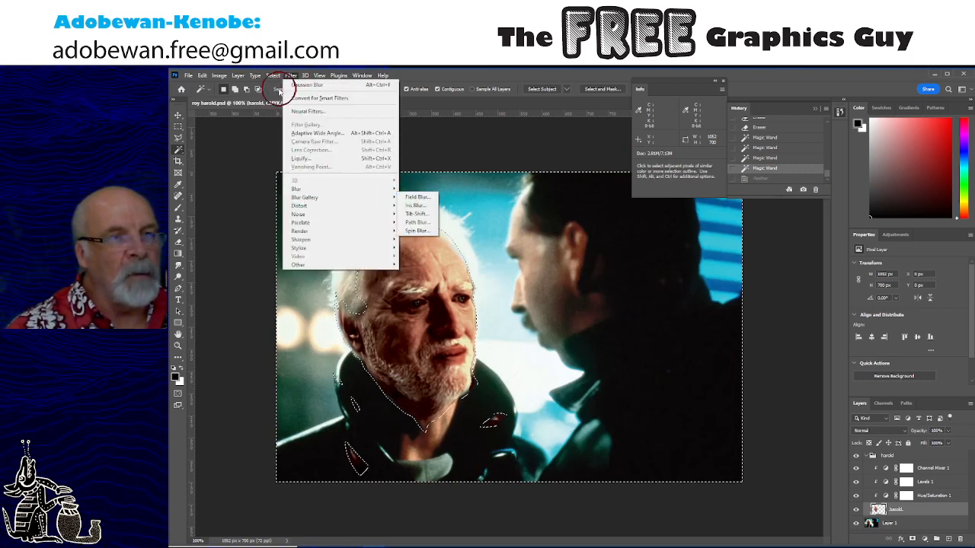
{"action": "mouse_move", "coordinate": [273, 75]}
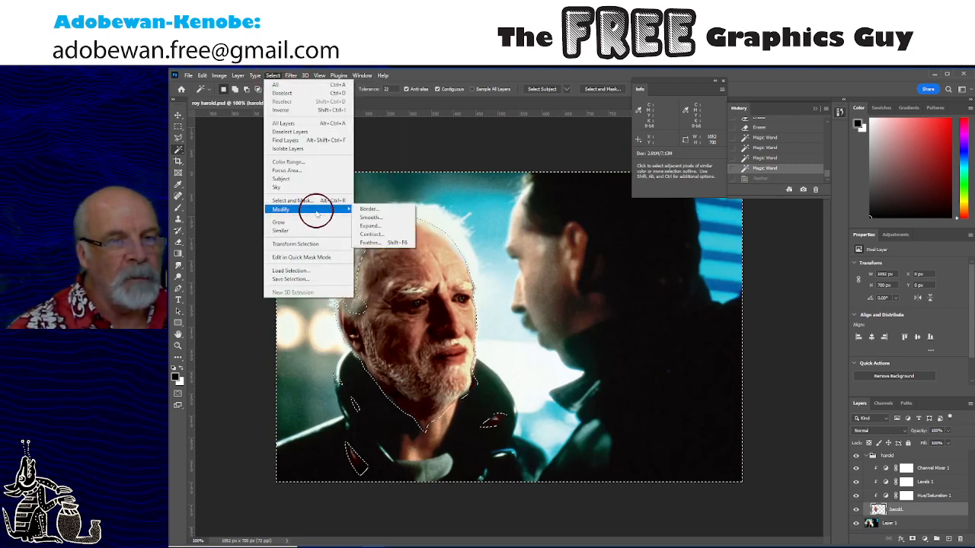
{"action": "left_click", "coordinate": [371, 226]}
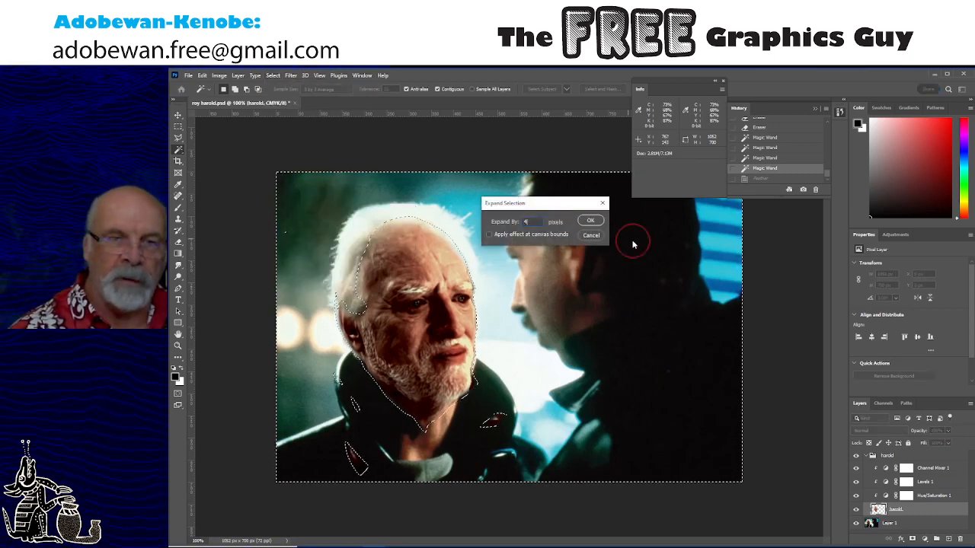
{"action": "left_click", "coordinate": [592, 221]}
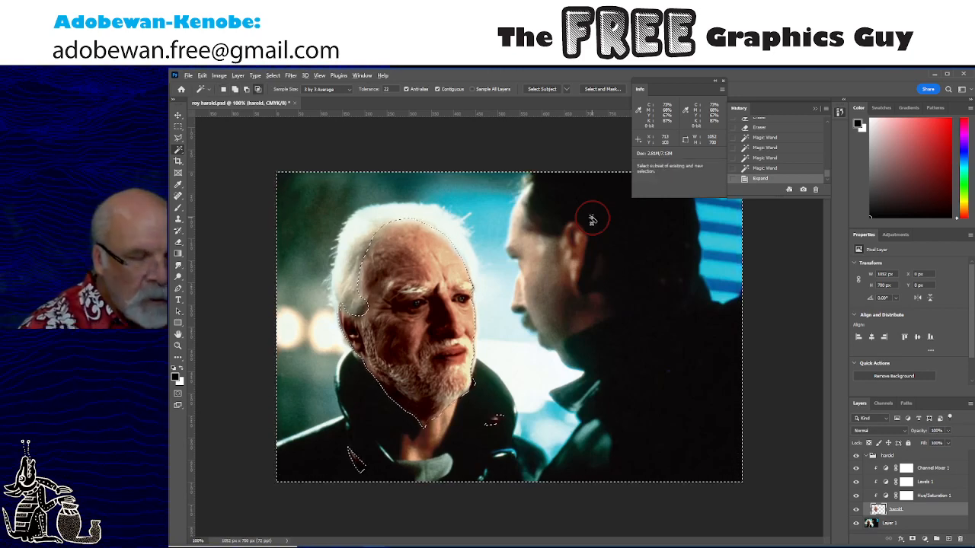
{"action": "key", "text": "shift+alt+h"}
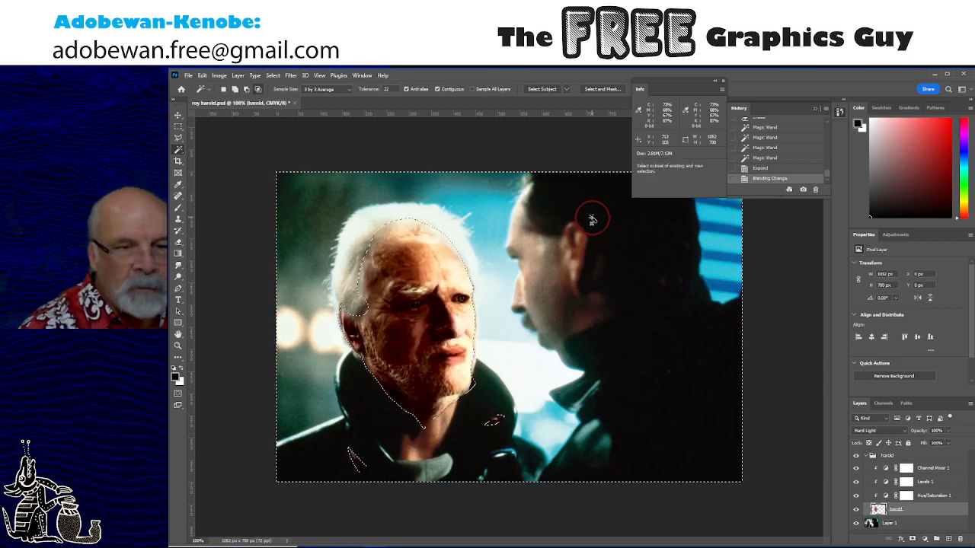
{"action": "left_click", "coordinate": [764, 169]}
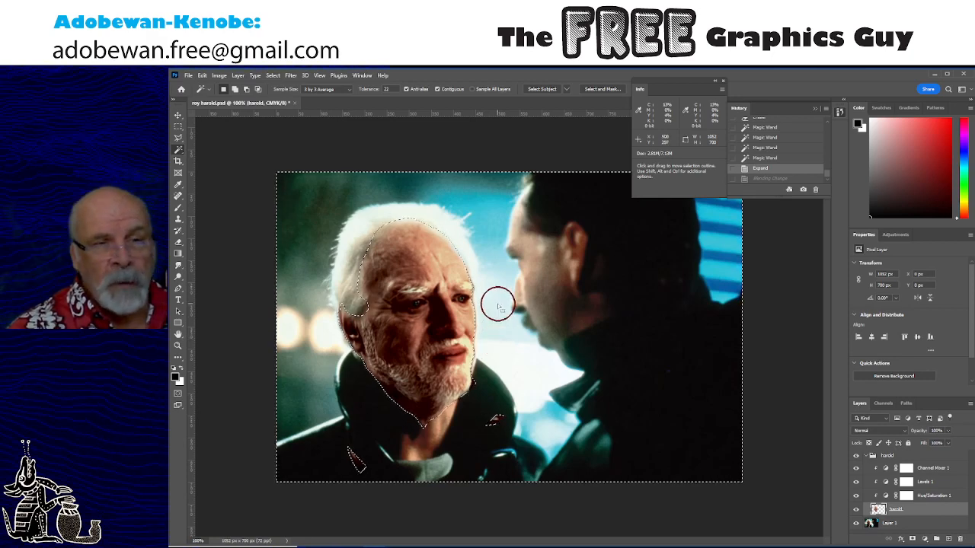
Feather the expanded selection around the face with a 2-pixel radius
{"action": "left_click", "coordinate": [290, 76]}
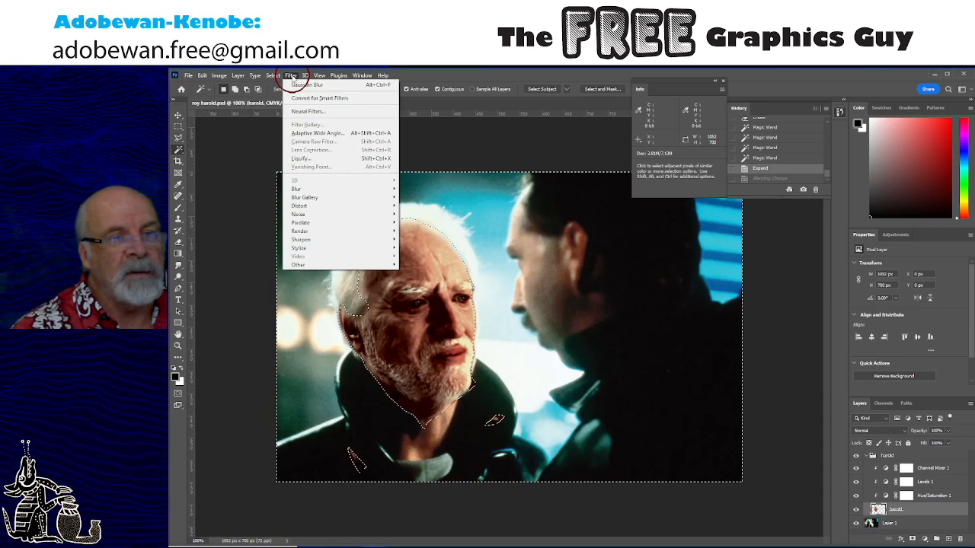
{"action": "mouse_move", "coordinate": [272, 75]}
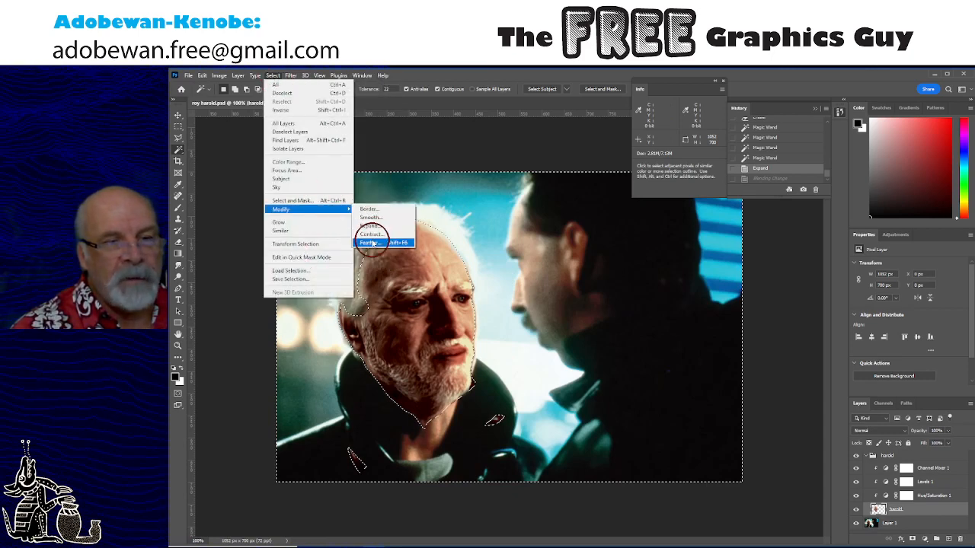
{"action": "left_click", "coordinate": [370, 242]}
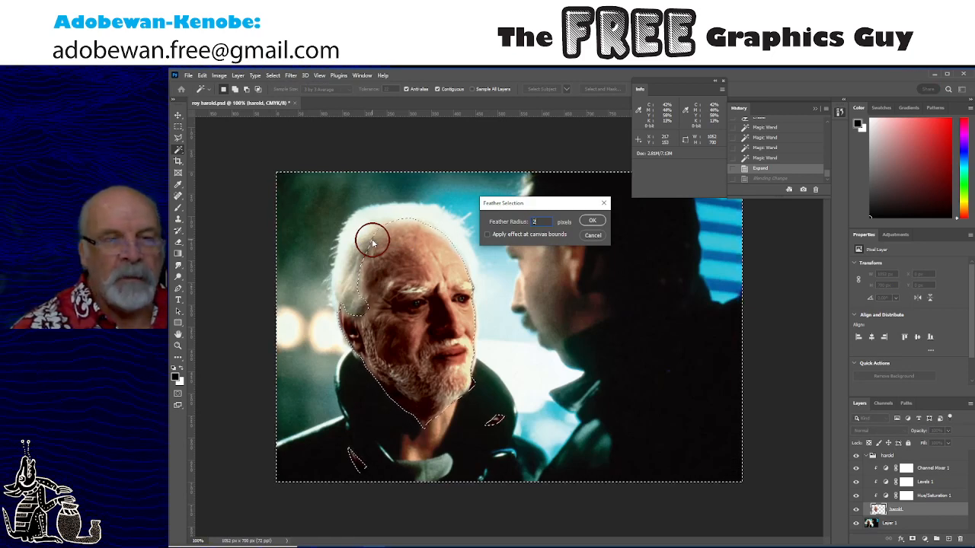
{"action": "left_click", "coordinate": [593, 221]}
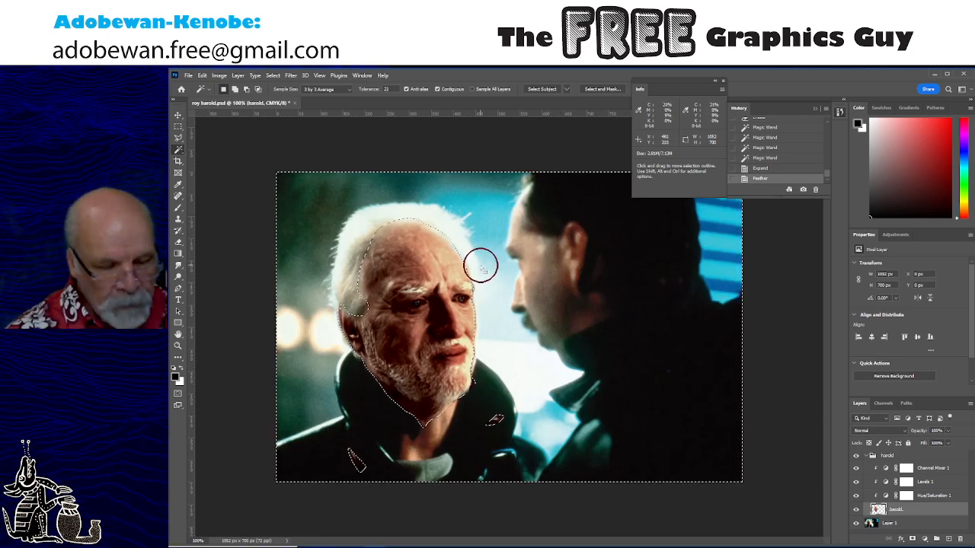
{"action": "key", "text": "ctrl+d"}
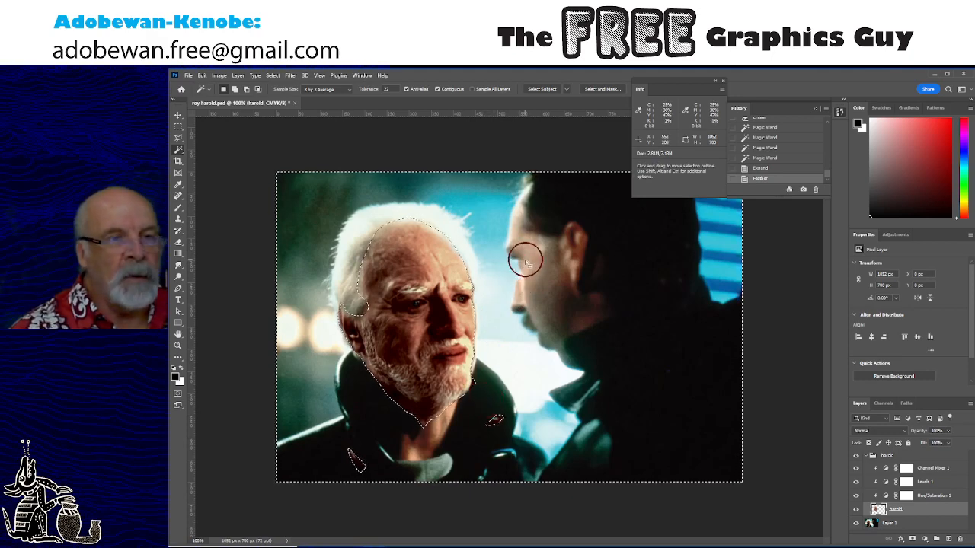
Erase the harold layer's edge along the jaw and cheek within the feathered selection, and hide the selection outline
{"action": "left_click", "coordinate": [178, 242]}
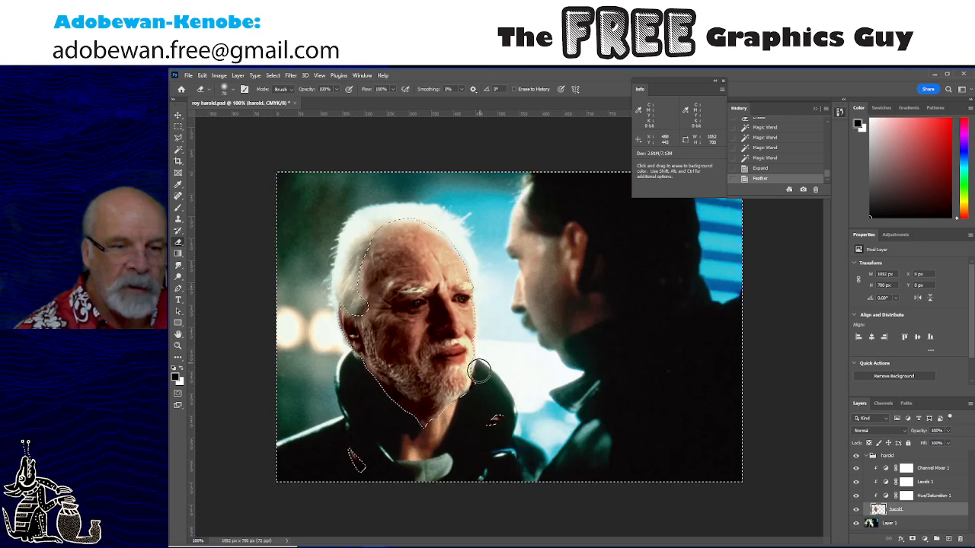
{"action": "left_click_drag", "start_coordinate": [479, 371], "coordinate": [489, 355]}
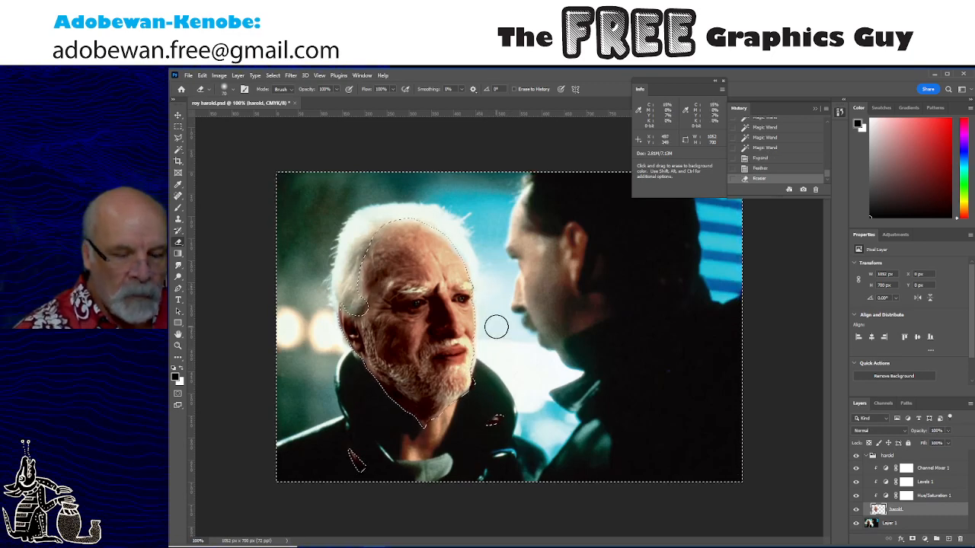
{"action": "key", "text": "ctrl+d"}
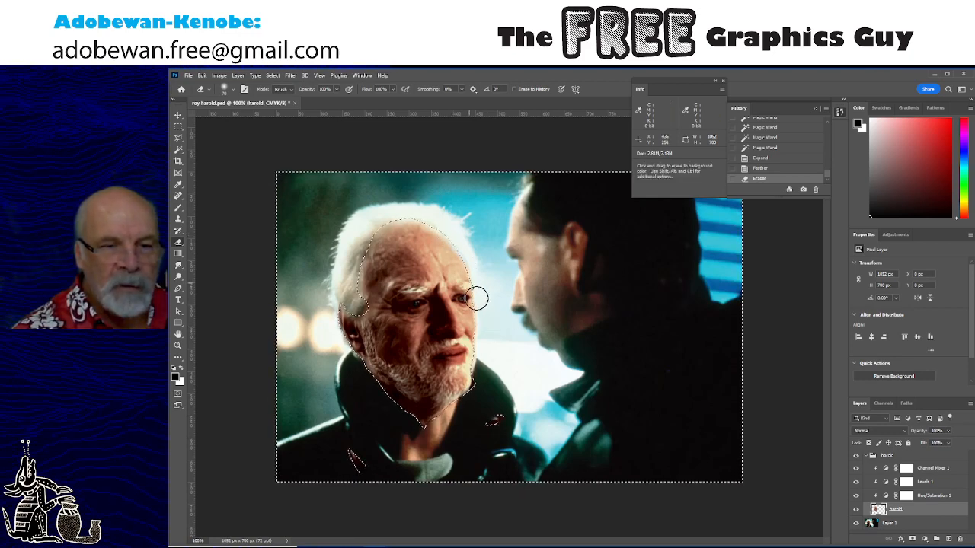
{"action": "left_click", "coordinate": [474, 364]}
{"action": "key", "text": "ctrl+d"}
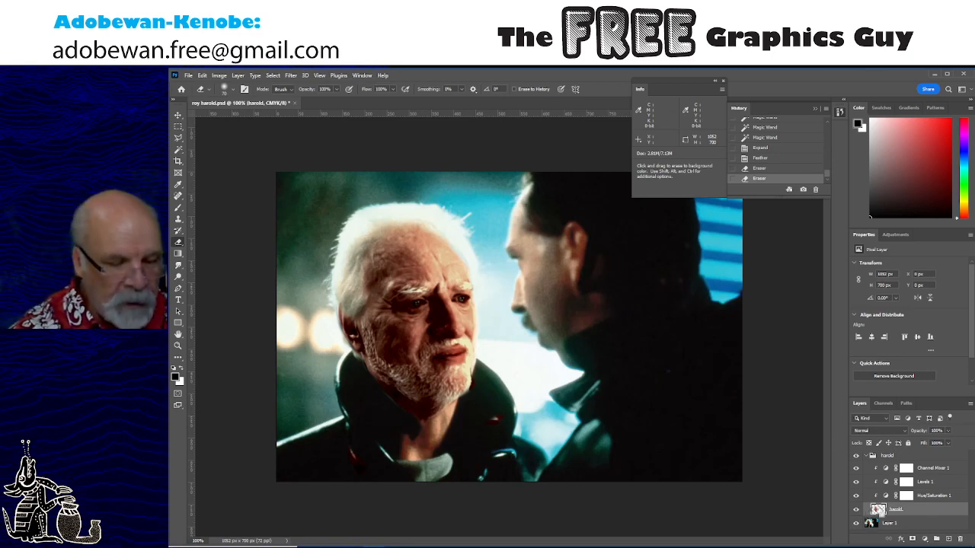
{"action": "key", "text": "ctrl+t"}
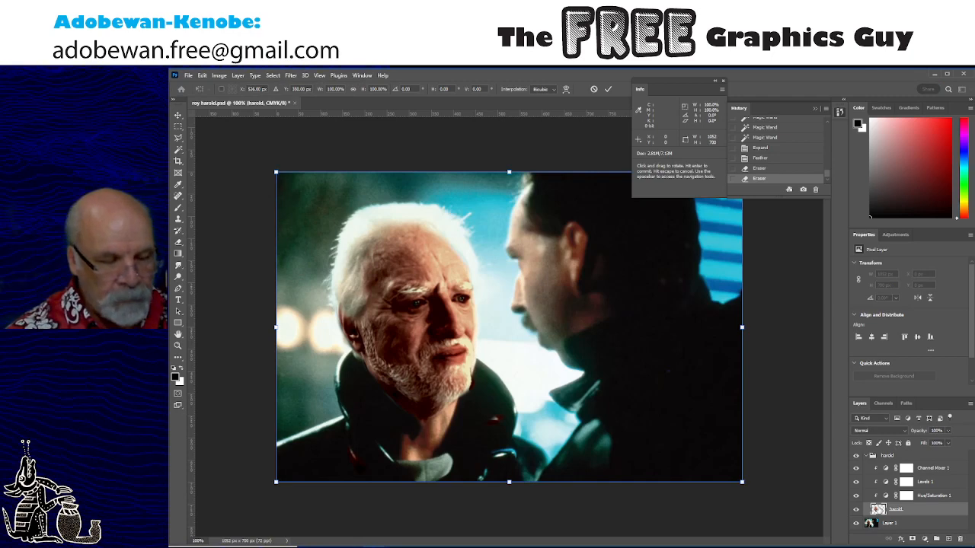
{"action": "key", "text": "Escape"}
{"action": "left_click", "coordinate": [925, 497]}
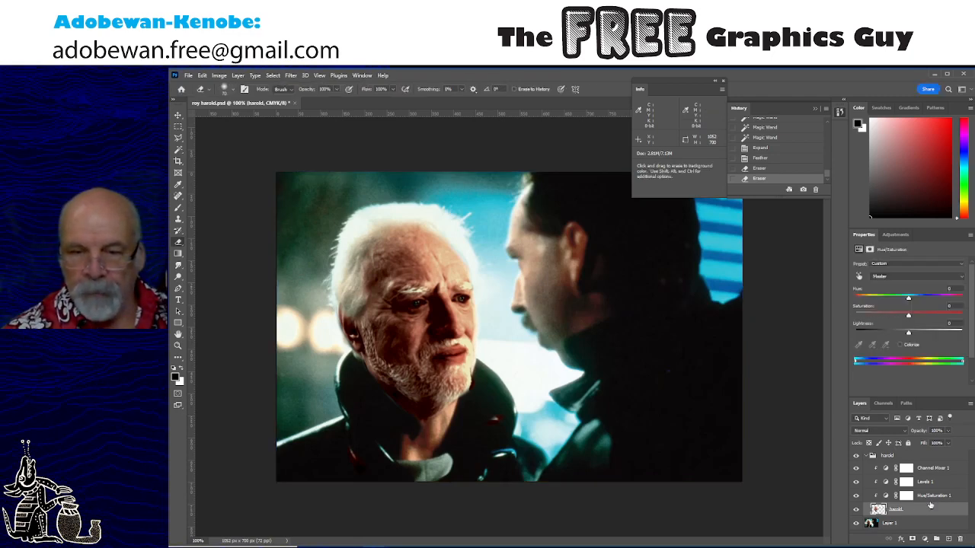
{"action": "left_click", "coordinate": [879, 509]}
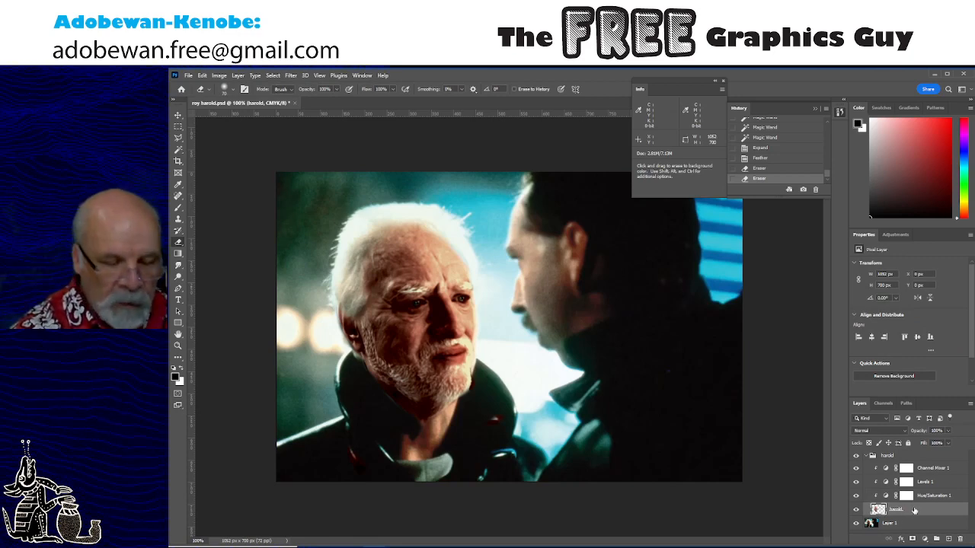
Dock the Info panel with the Color panel group, move the History panel clear of the image, and close the transform without altering the layer
{"action": "key", "text": "ctrl+t"}
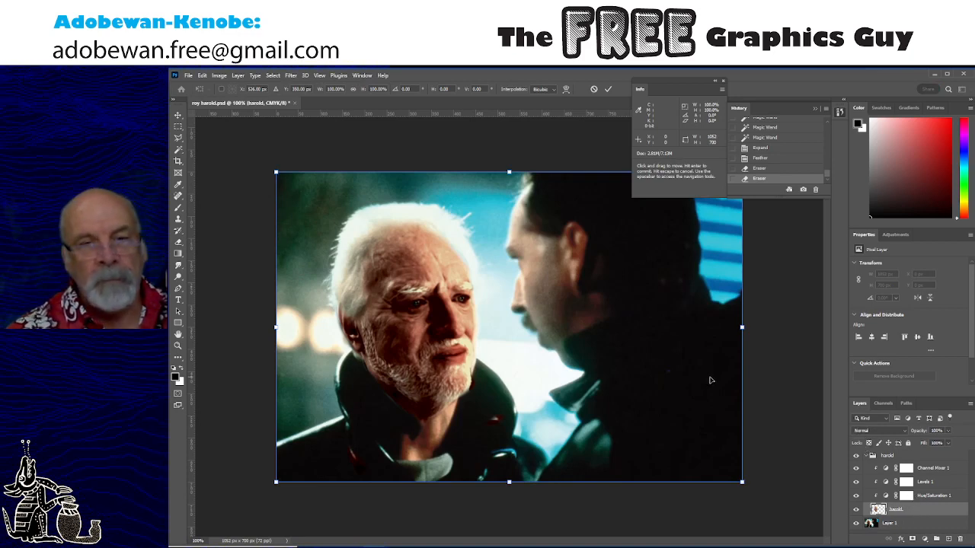
{"action": "left_click_drag", "start_coordinate": [695, 78], "coordinate": [914, 107]}
{"action": "left_click_drag", "start_coordinate": [779, 111], "coordinate": [835, 79]}
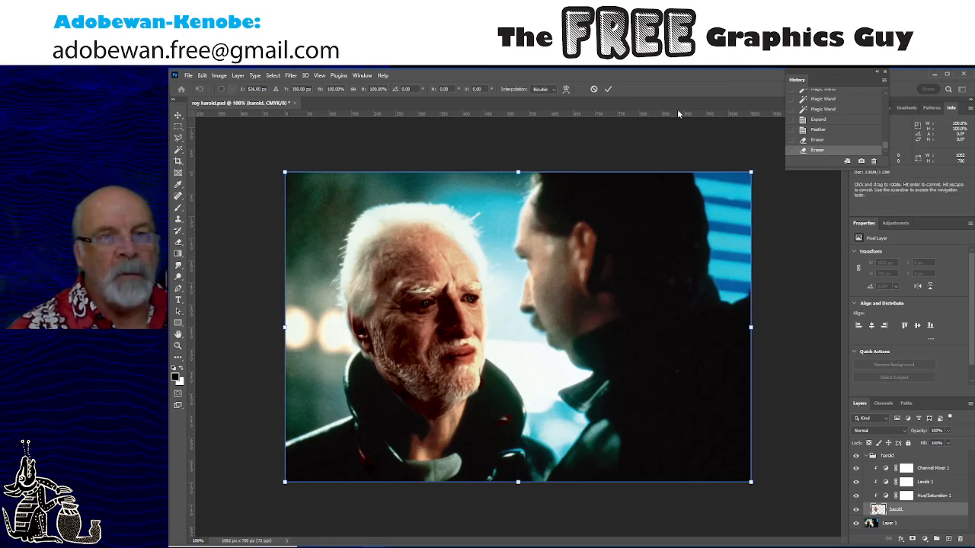
{"action": "left_click", "coordinate": [608, 90]}
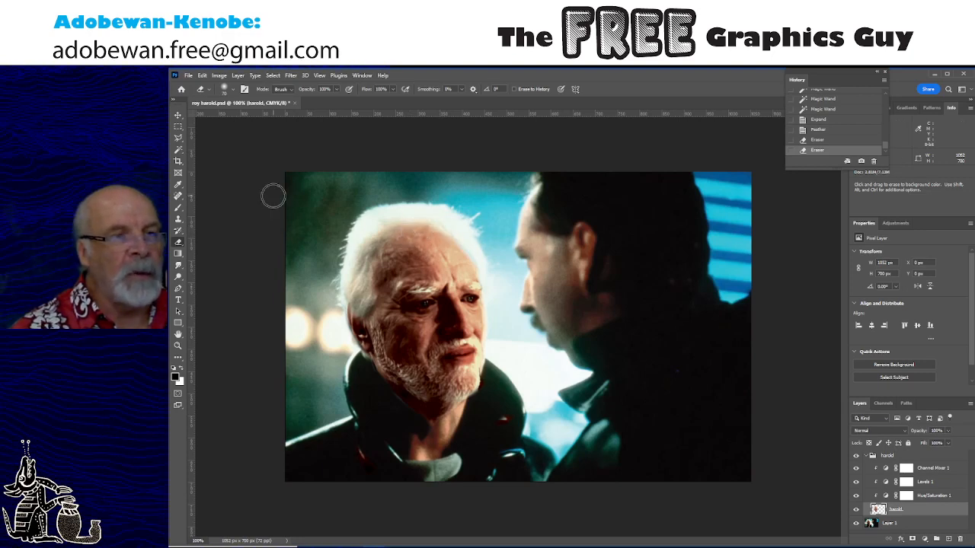
Undo the accidental move of the hidden selection and deselect it
{"action": "left_click", "coordinate": [178, 126]}
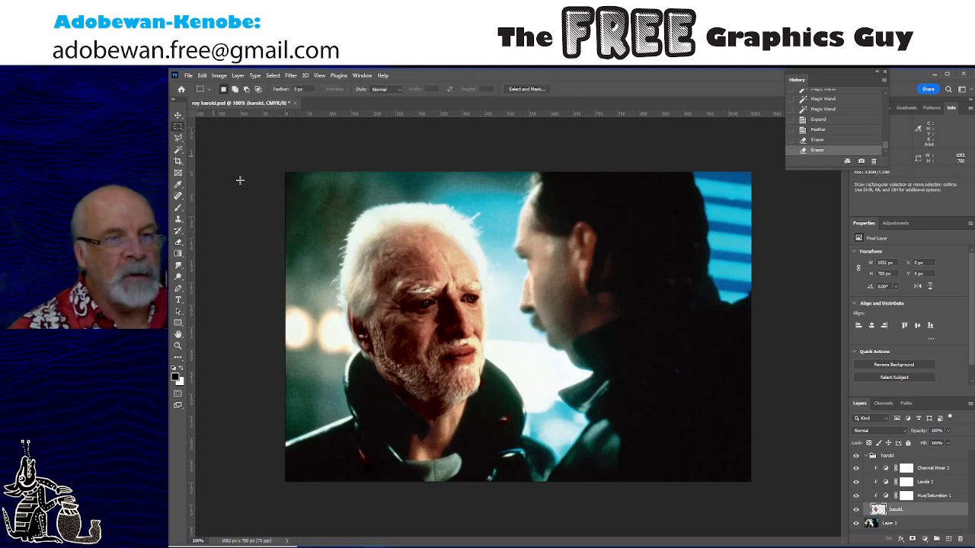
{"action": "left_click_drag", "start_coordinate": [321, 194], "coordinate": [400, 311]}
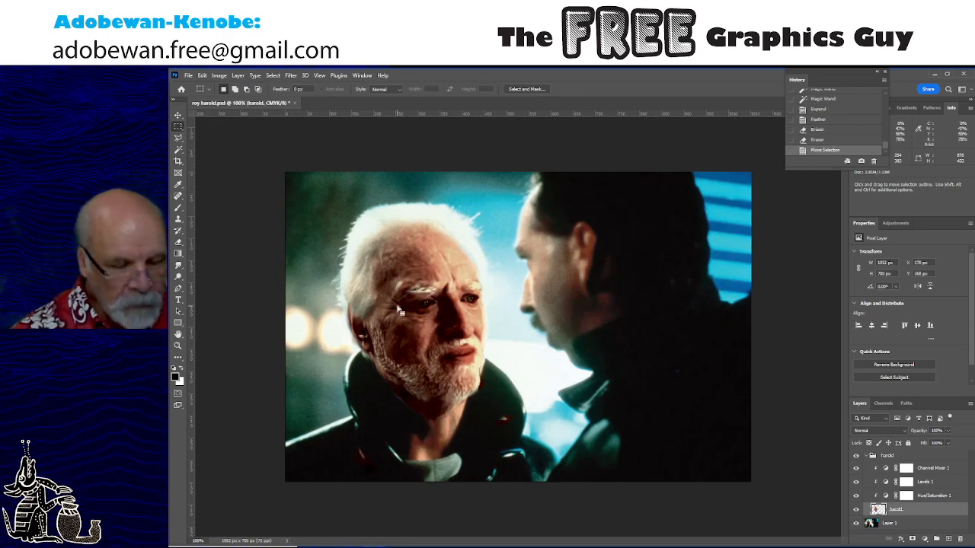
{"action": "key", "text": "ctrl+z"}
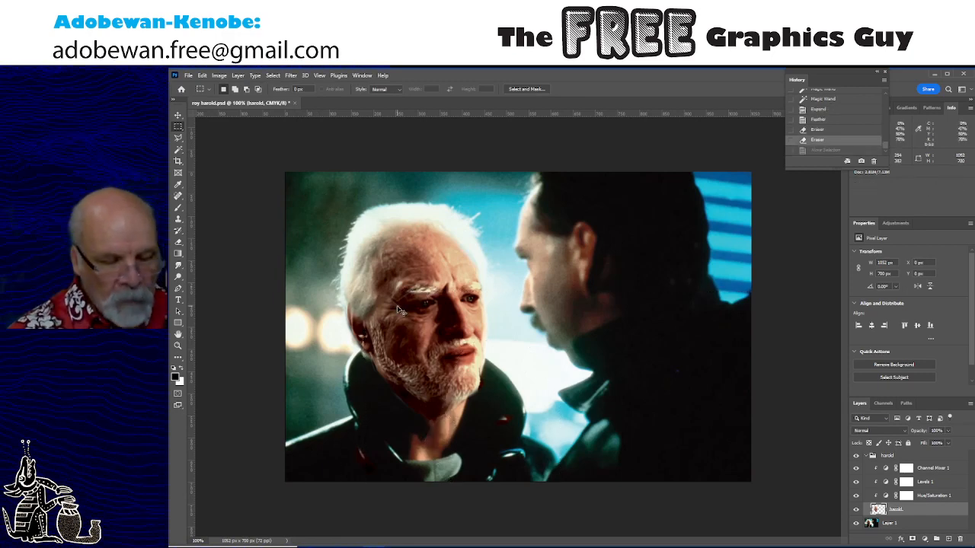
{"action": "key", "text": "ctrl+d"}
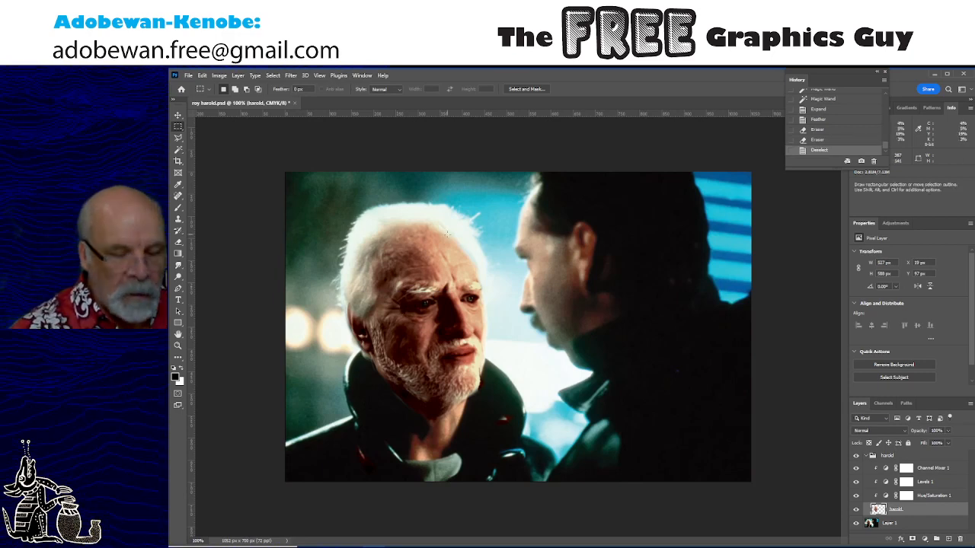
Distort the harold face with Free Transform, pulling its upper-right corner slightly up and outward and its lower-right corner slightly inward
{"action": "key", "text": "ctrl+t"}
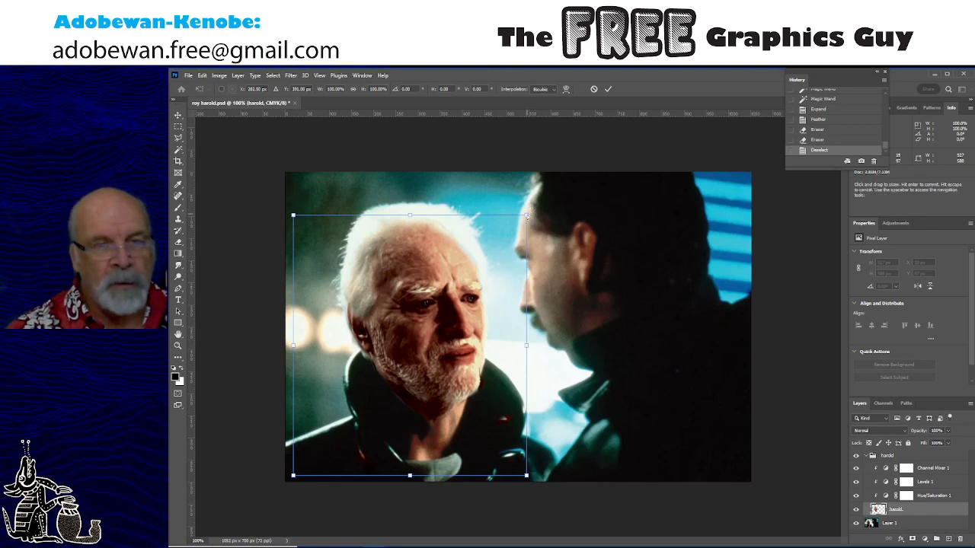
{"action": "left_click_drag", "start_coordinate": [527, 215], "coordinate": [538, 206]}
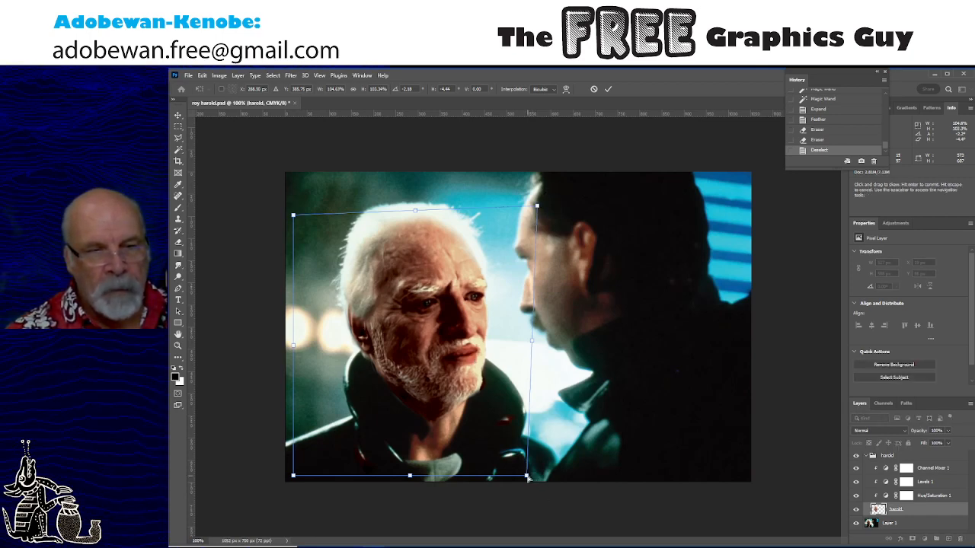
{"action": "left_click_drag", "start_coordinate": [526, 478], "coordinate": [524, 480]}
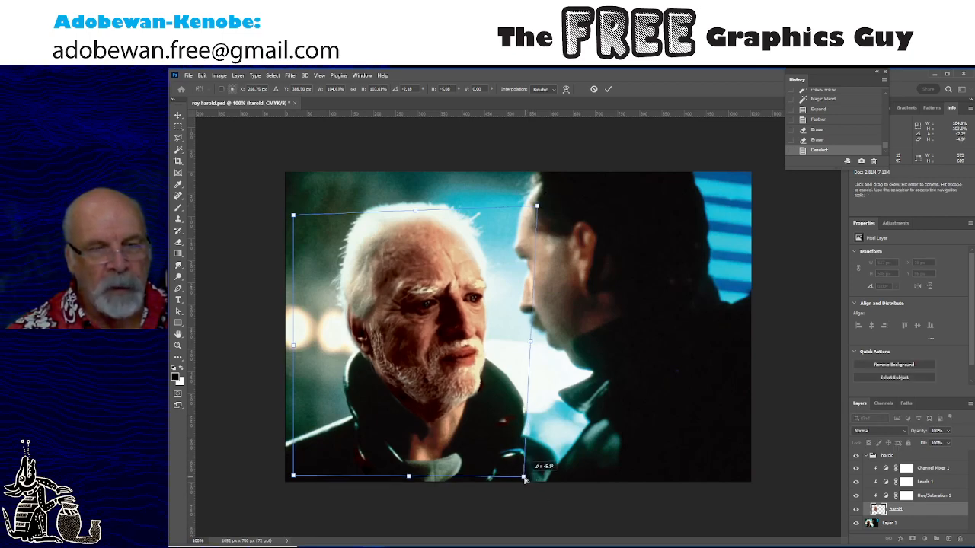
{"action": "left_click_drag", "start_coordinate": [525, 479], "coordinate": [523, 480]}
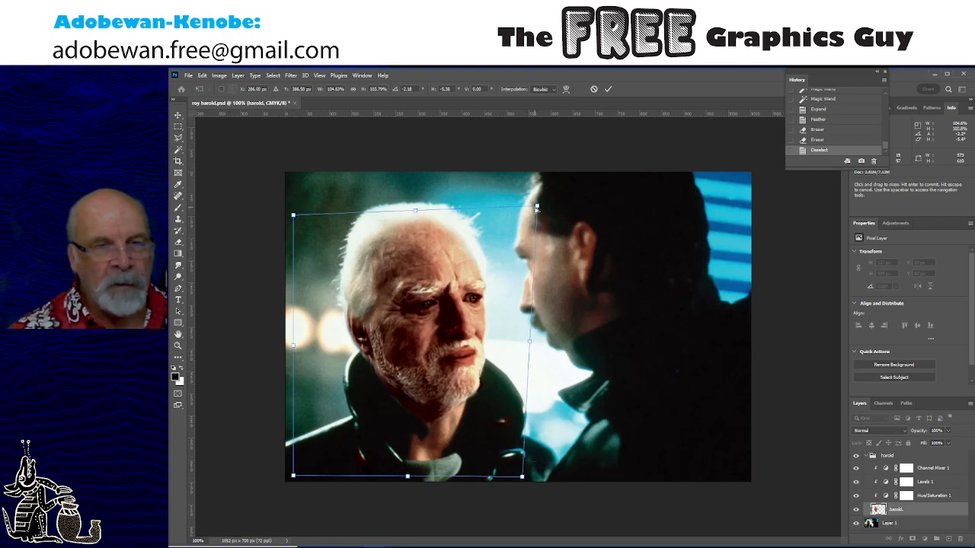
{"action": "left_click_drag", "start_coordinate": [537, 207], "coordinate": [538, 205]}
{"action": "key", "text": "Return"}
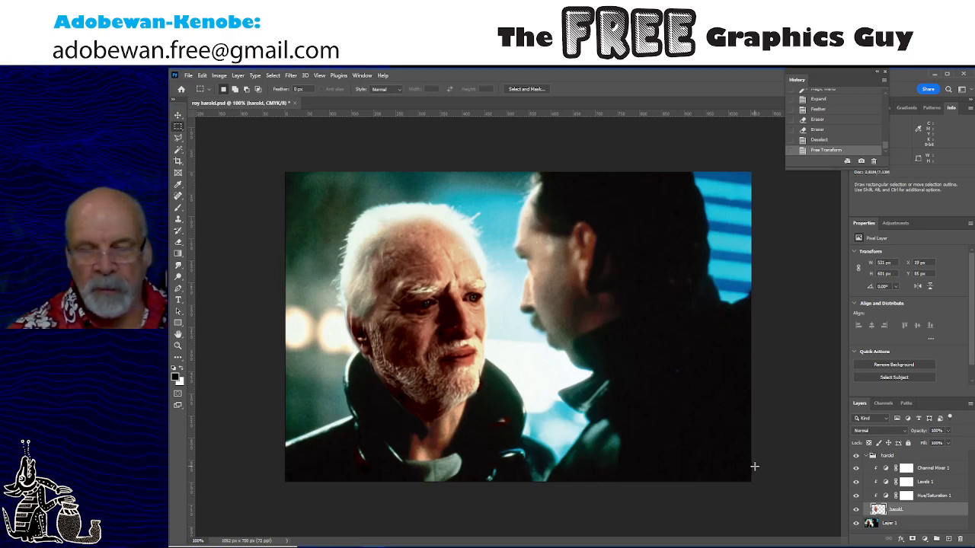
Set the face's Hue/Saturation 1 adjustment to hue +11, saturation -37 and lightness -2
{"action": "left_click", "coordinate": [940, 496]}
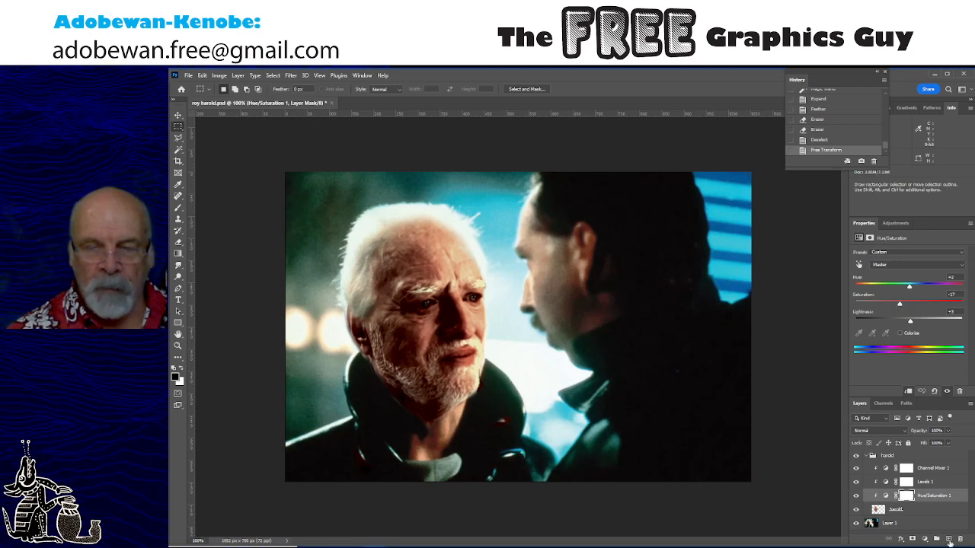
{"action": "left_click", "coordinate": [926, 511]}
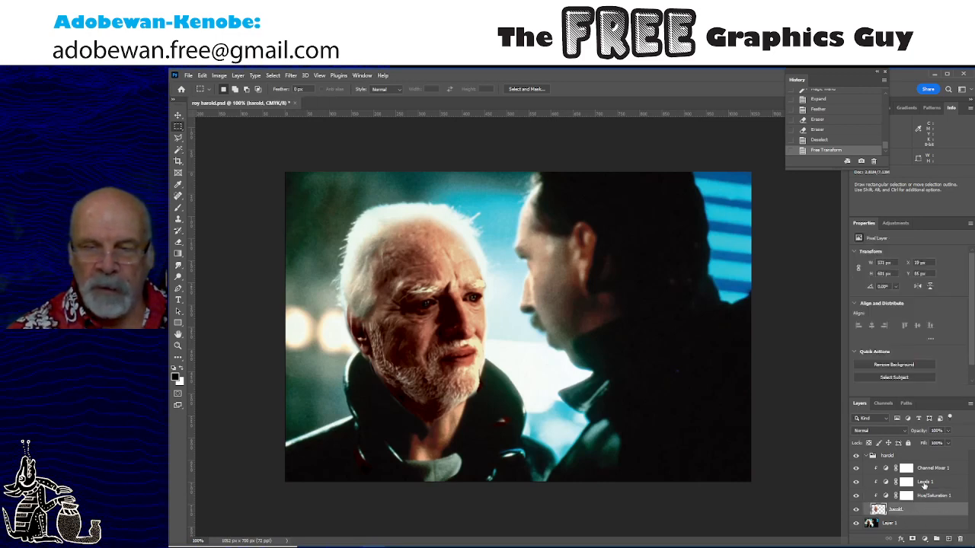
{"action": "left_click", "coordinate": [926, 497]}
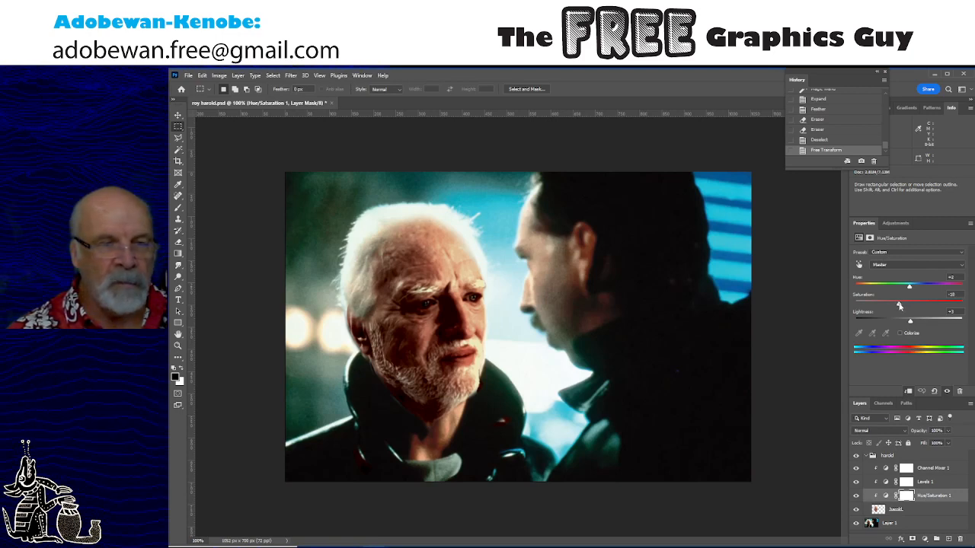
{"action": "mouse_move", "coordinate": [899, 305]}
{"action": "left_mouse_down"}
{"action": "mouse_move", "coordinate": [889, 306]}
{"action": "mouse_move", "coordinate": [907, 323]}
{"action": "left_mouse_up"}
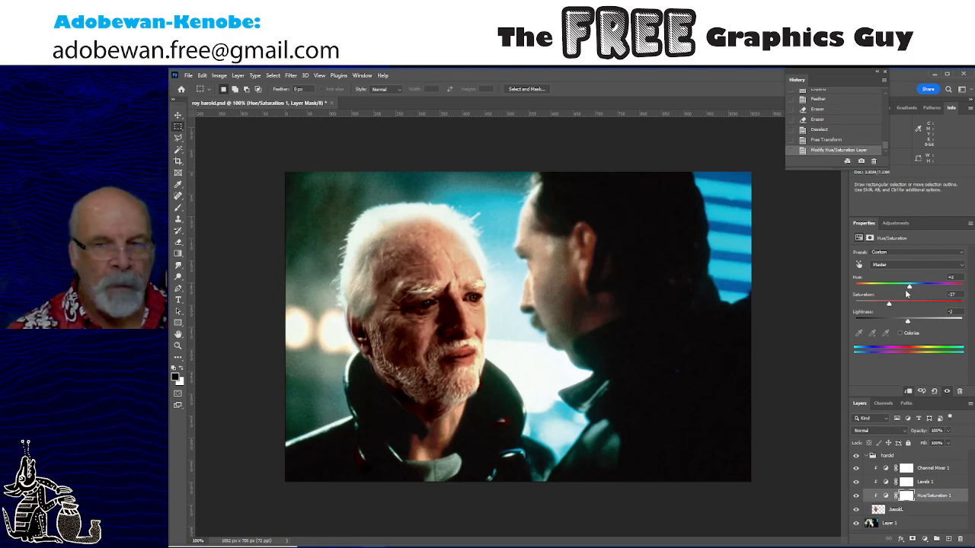
{"action": "left_click_drag", "start_coordinate": [906, 290], "coordinate": [915, 288]}
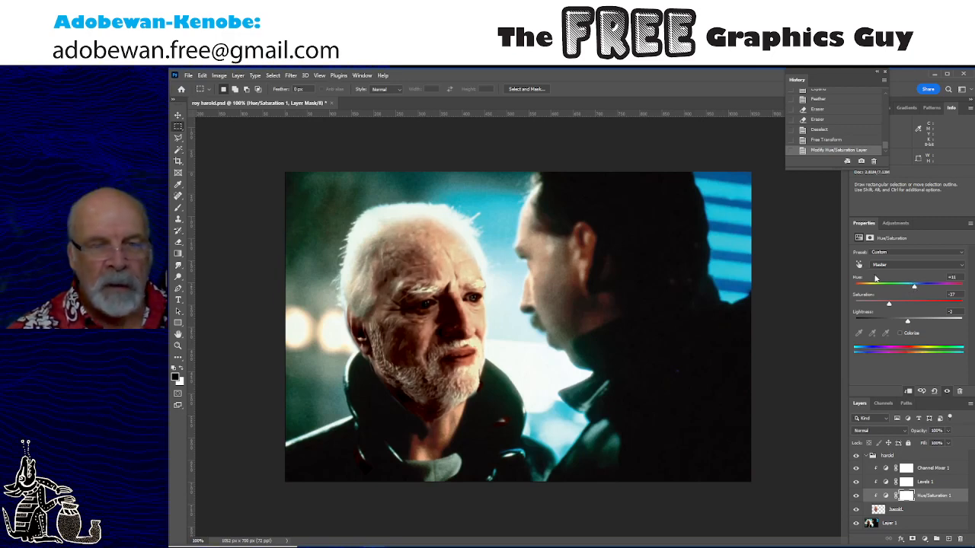
Duplicate the harold face layer and hide the original, leaving the copy visible
{"action": "left_click", "coordinate": [940, 513]}
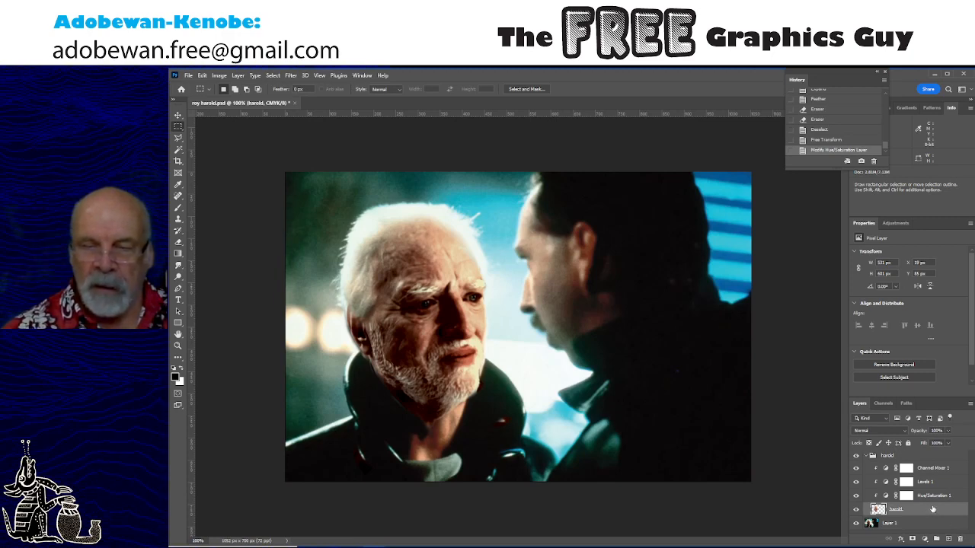
{"action": "left_click_drag", "start_coordinate": [932, 508], "coordinate": [950, 538]}
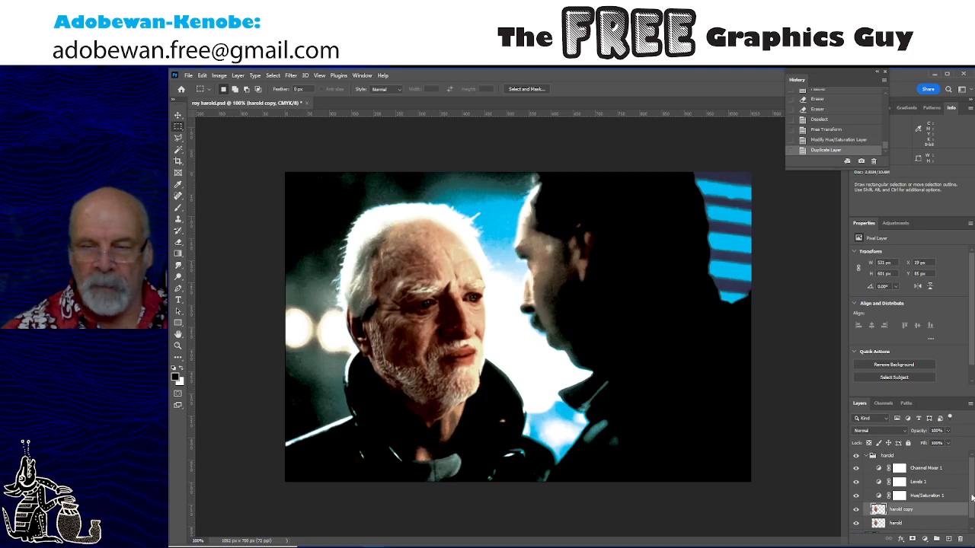
{"action": "left_click_drag", "start_coordinate": [972, 498], "coordinate": [972, 512]}
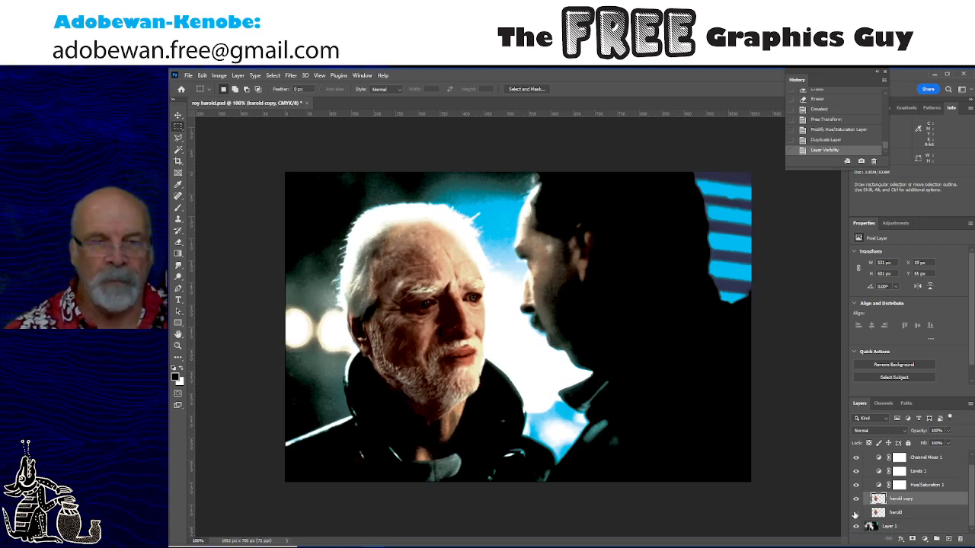
{"action": "left_click", "coordinate": [855, 513]}
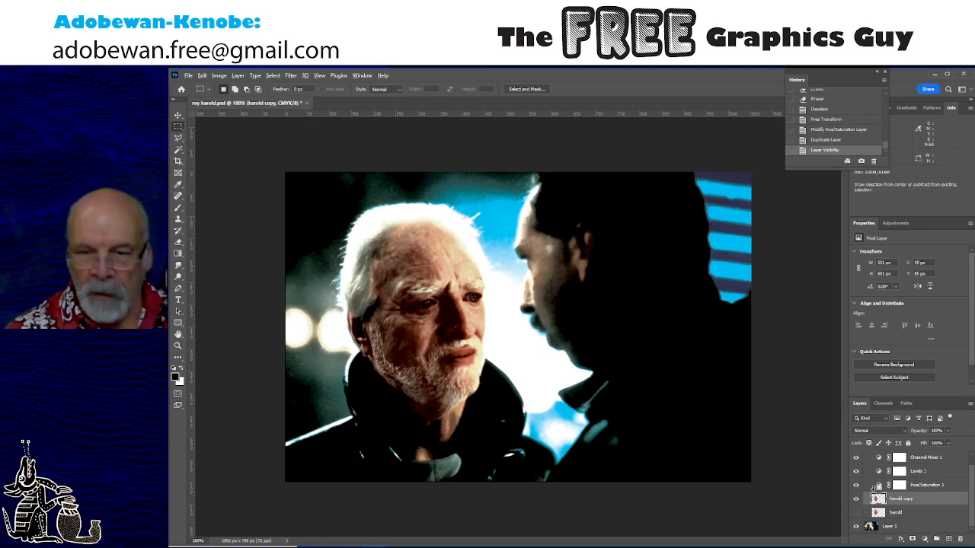
Clip the Hue/Saturation 1, Levels 1 and Channel Mixer 1 adjustments to the harold copy layer
{"action": "left_click", "coordinate": [878, 490], "text": "alt"}
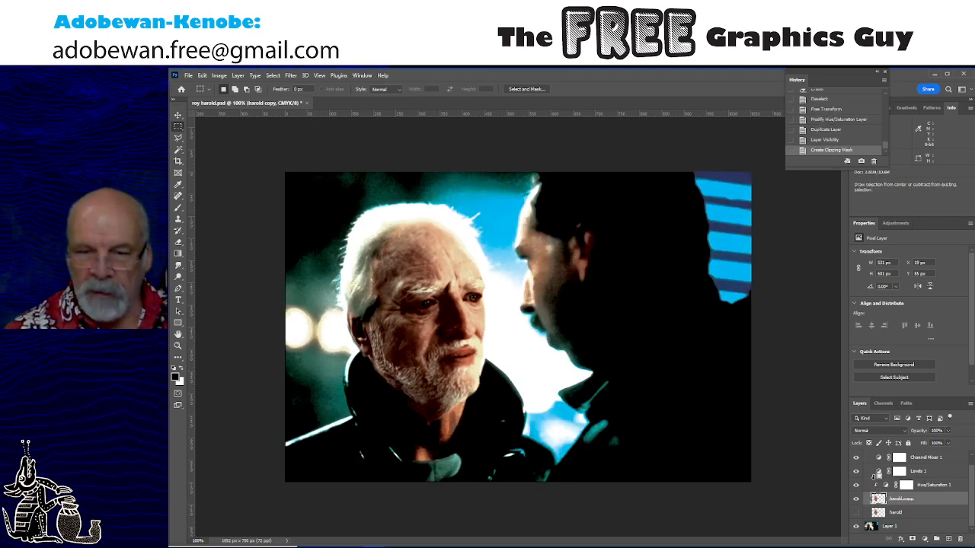
{"action": "left_click", "coordinate": [876, 478], "text": "alt"}
{"action": "left_click", "coordinate": [878, 460], "text": "alt"}
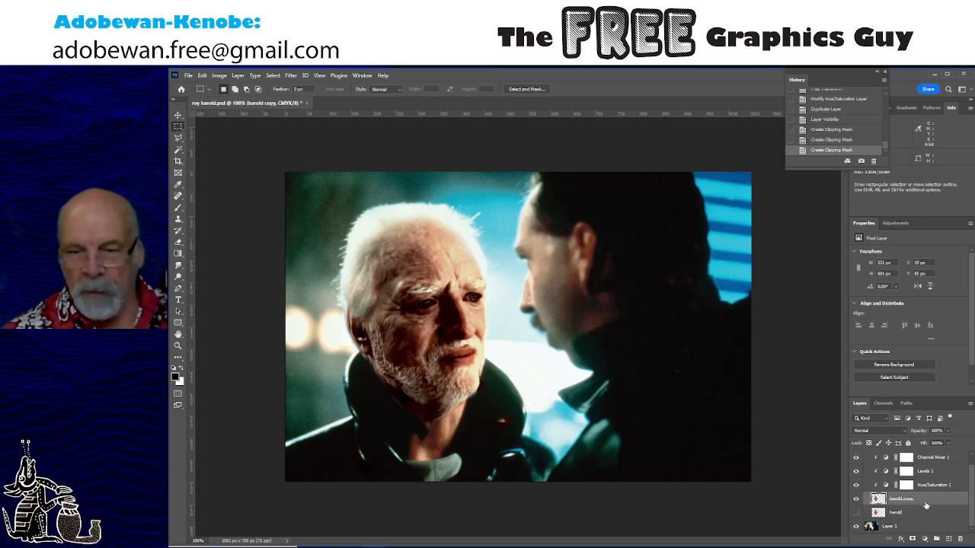
Soften the harold copy layer with a Gaussian Blur of 0.8 pixels radius
{"action": "left_click", "coordinate": [296, 78]}
{"action": "mouse_move", "coordinate": [320, 198]}
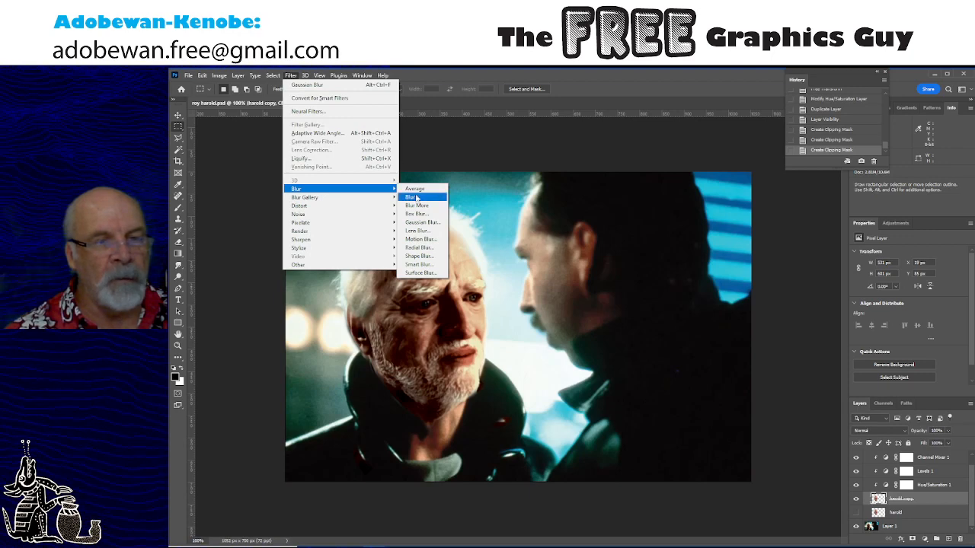
{"action": "left_click", "coordinate": [421, 222]}
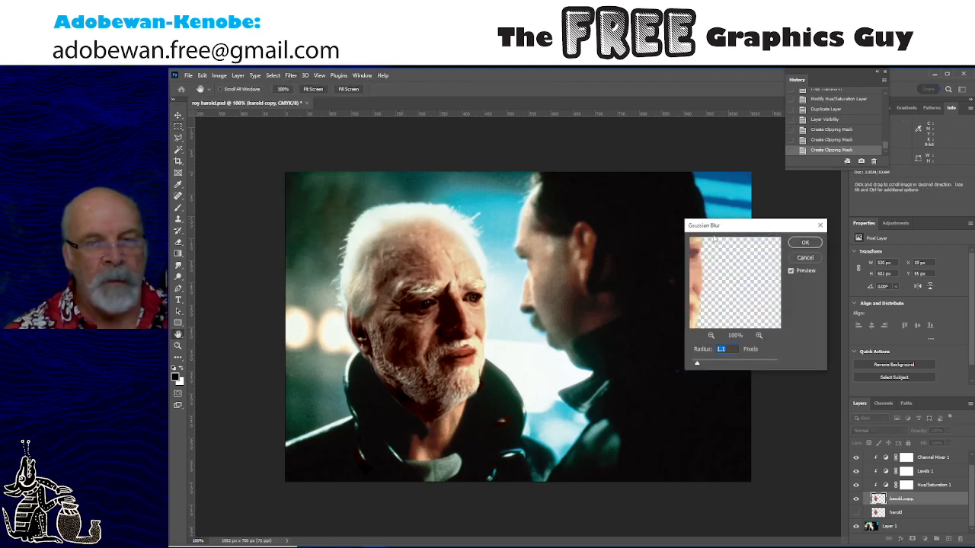
{"action": "left_click_drag", "start_coordinate": [699, 362], "coordinate": [693, 364]}
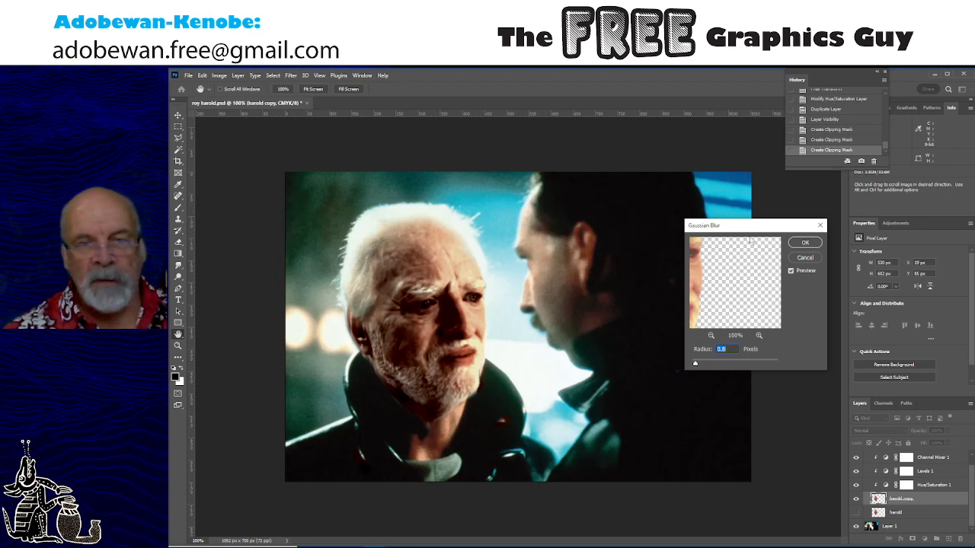
{"action": "left_click_drag", "start_coordinate": [751, 227], "coordinate": [764, 197]}
{"action": "left_click_drag", "start_coordinate": [737, 254], "coordinate": [772, 257]}
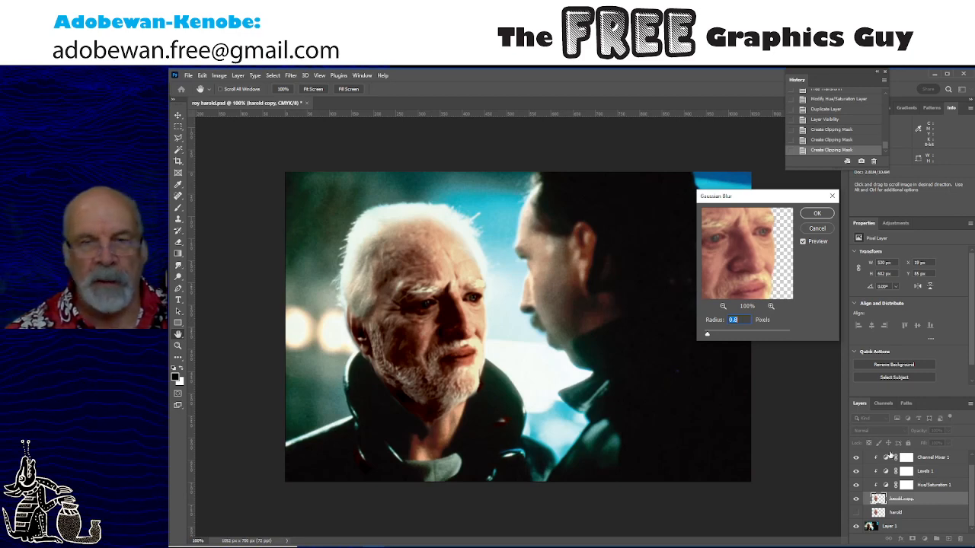
{"action": "left_click", "coordinate": [802, 241]}
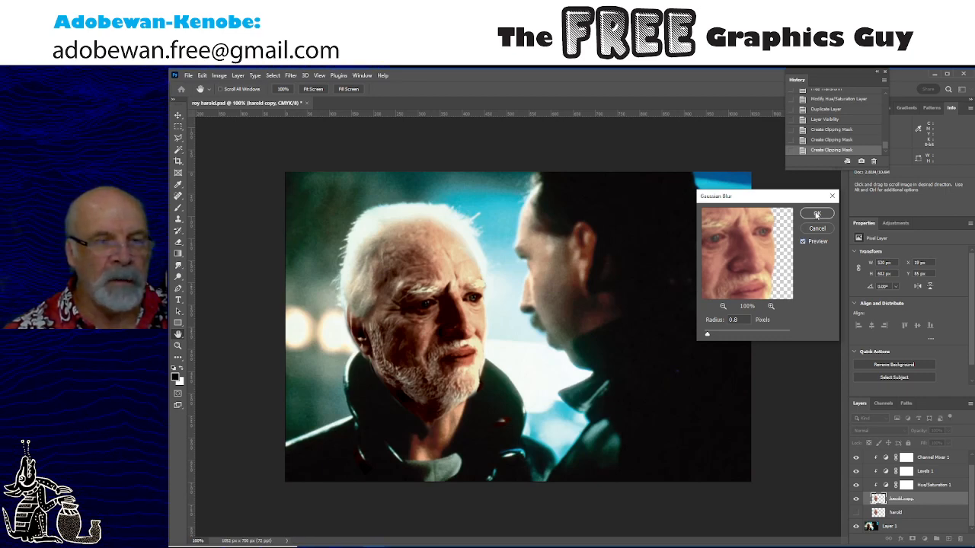
{"action": "left_click", "coordinate": [816, 215]}
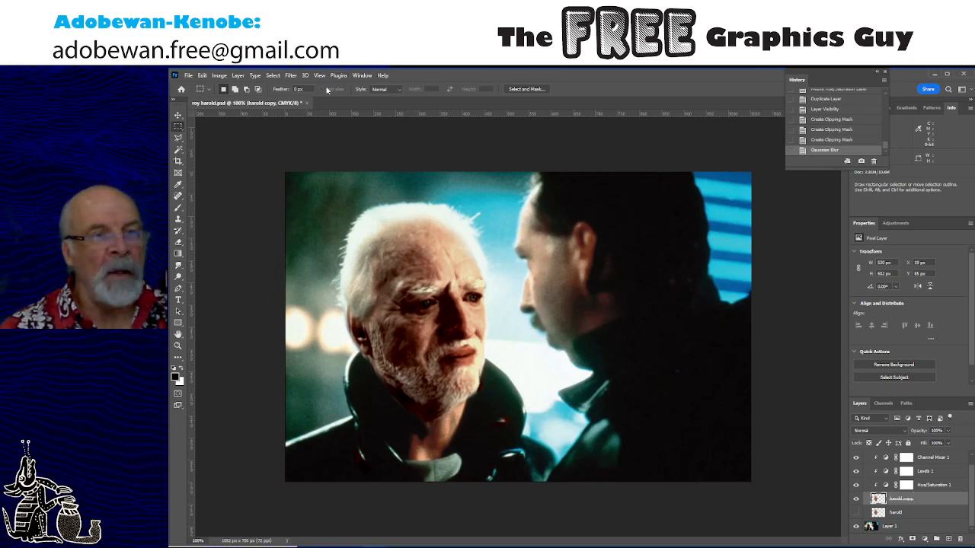
Add noise to the harold copy layer with an amount of 1.05% and Gaussian distribution
{"action": "left_click", "coordinate": [291, 76]}
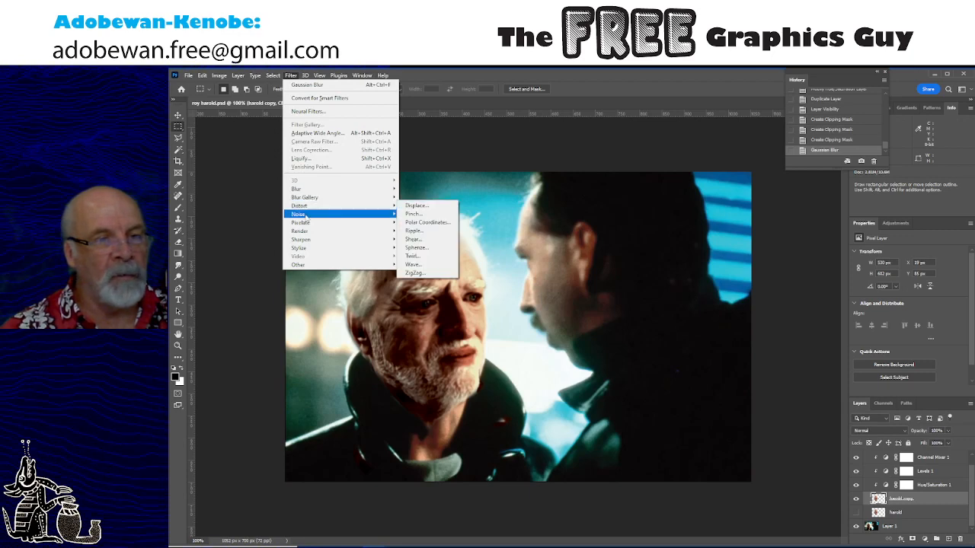
{"action": "mouse_move", "coordinate": [304, 217]}
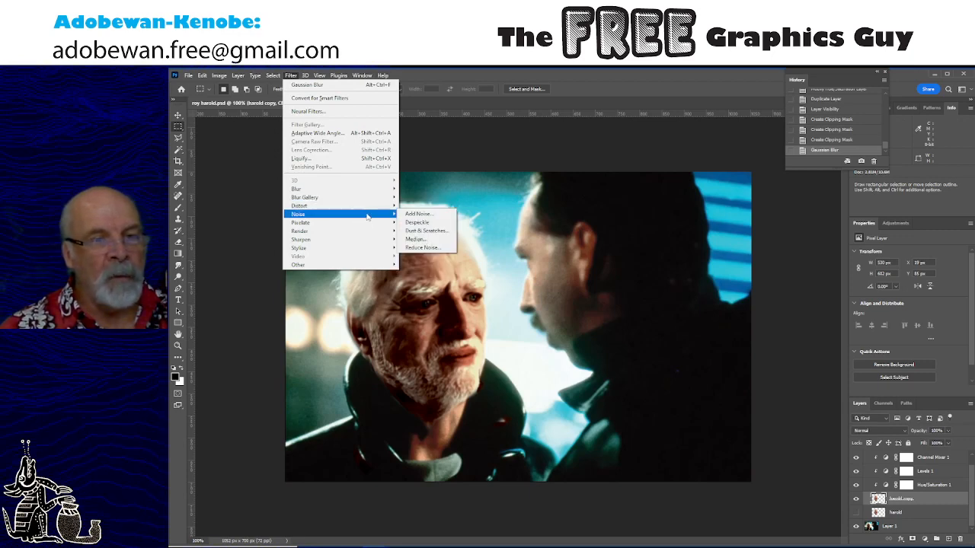
{"action": "left_click", "coordinate": [418, 214]}
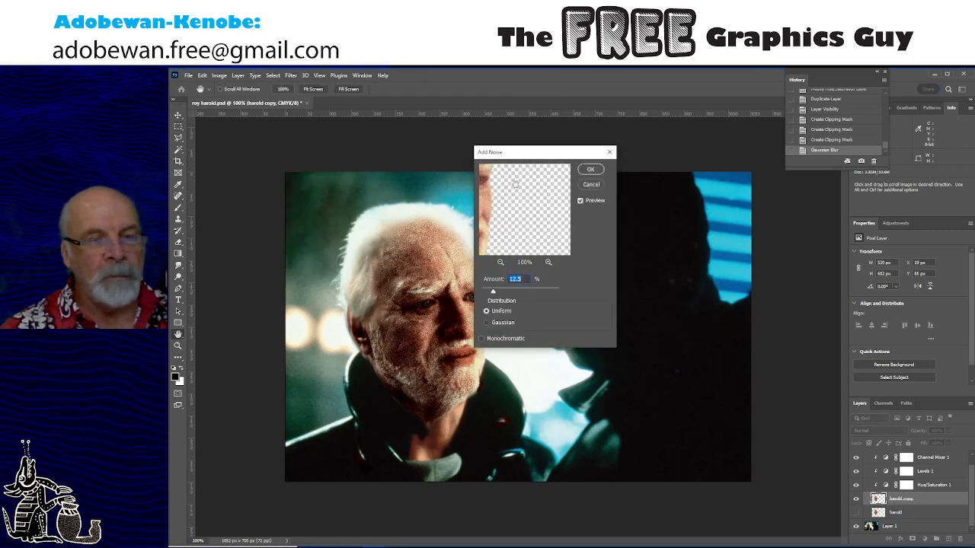
{"action": "left_click", "coordinate": [487, 323]}
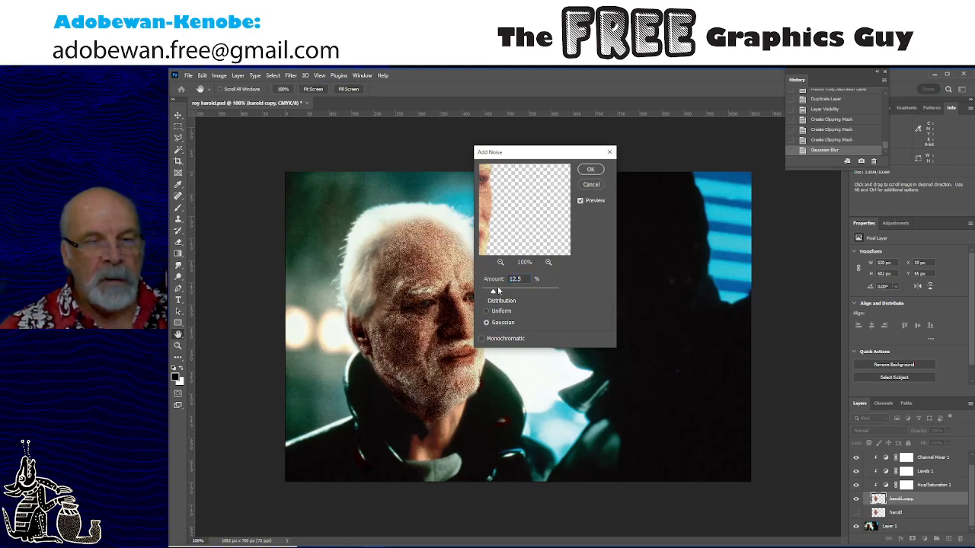
{"action": "left_click", "coordinate": [481, 339]}
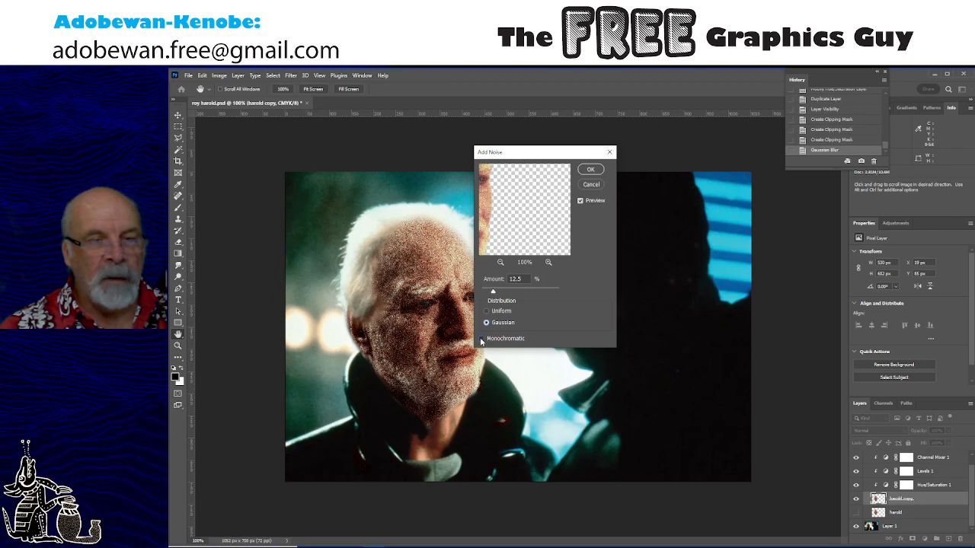
{"action": "left_click", "coordinate": [481, 339]}
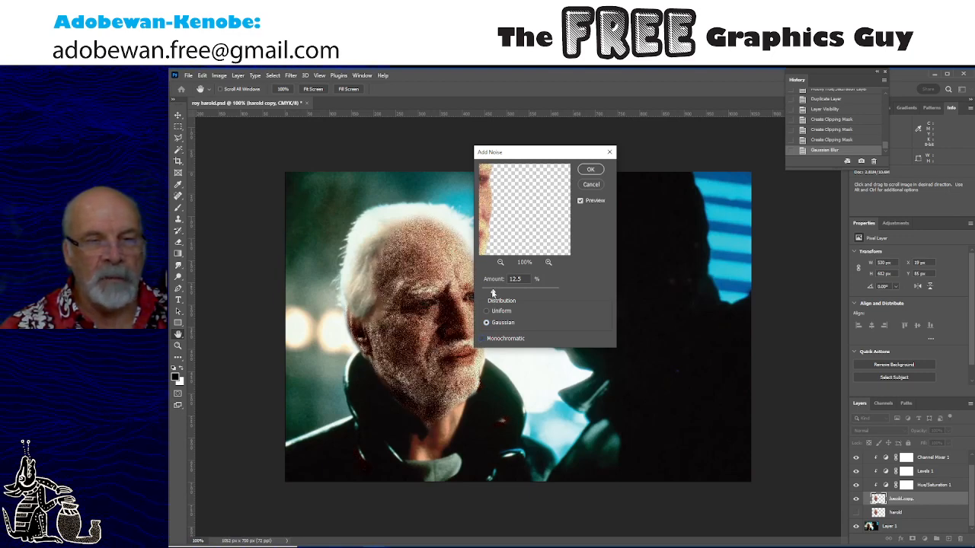
{"action": "left_click_drag", "start_coordinate": [492, 293], "coordinate": [481, 294]}
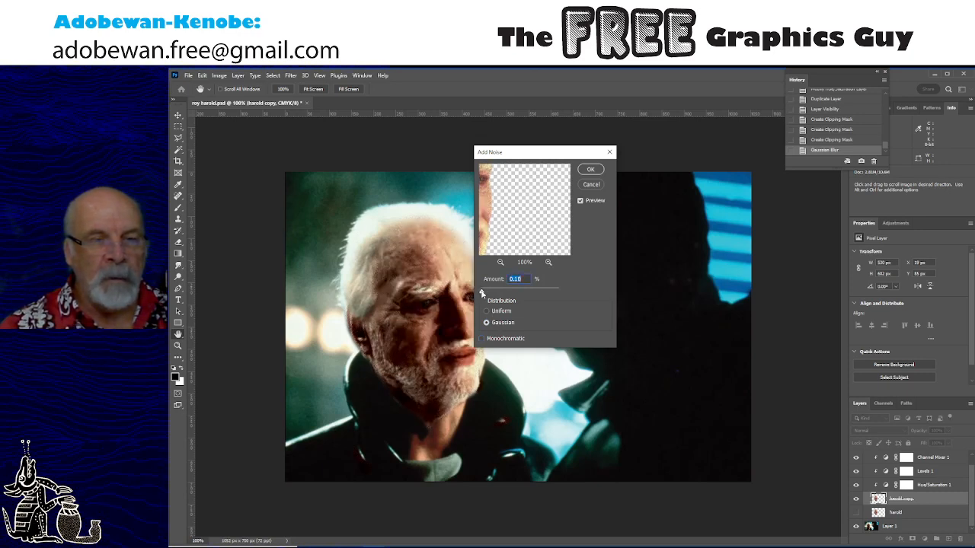
{"action": "left_click_drag", "start_coordinate": [515, 152], "coordinate": [649, 148]}
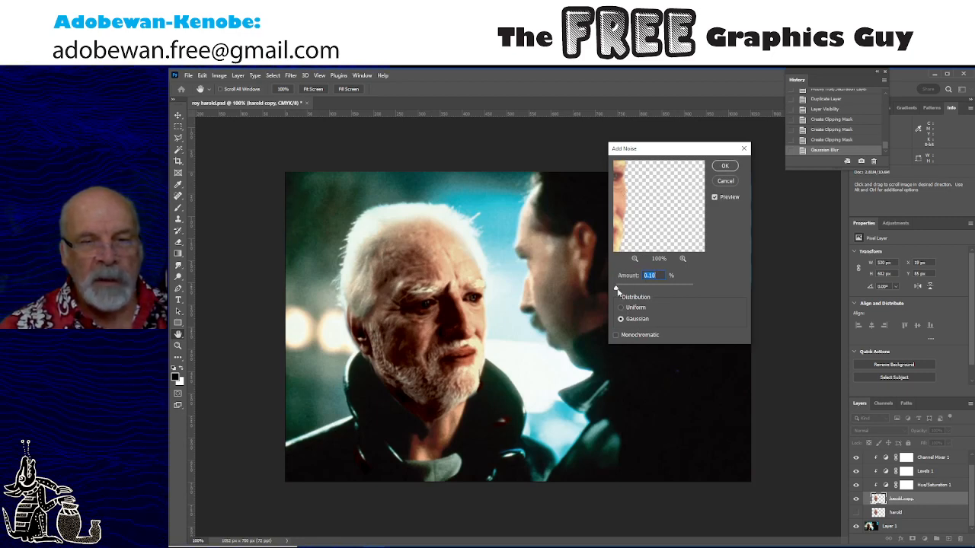
{"action": "left_click_drag", "start_coordinate": [617, 289], "coordinate": [616, 290]}
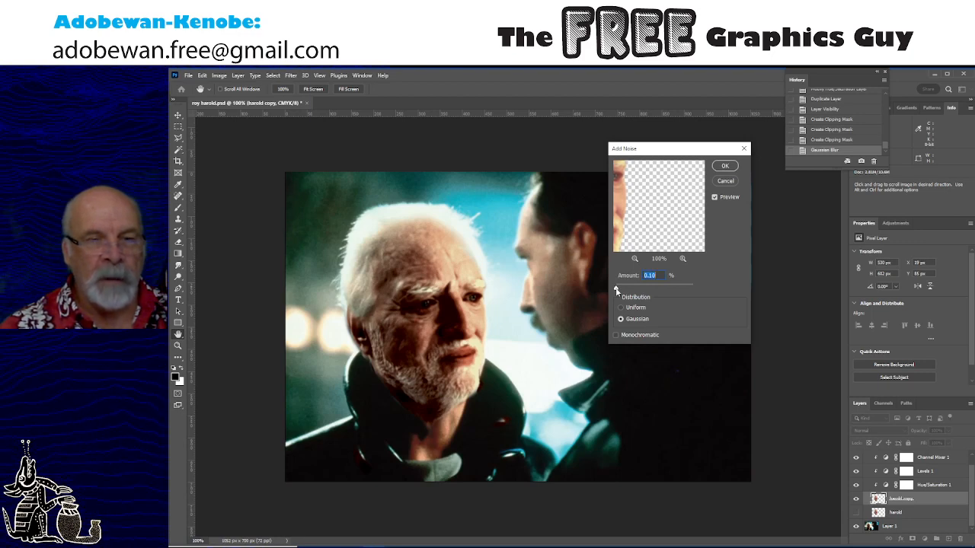
{"action": "left_click_drag", "start_coordinate": [616, 290], "coordinate": [617, 293]}
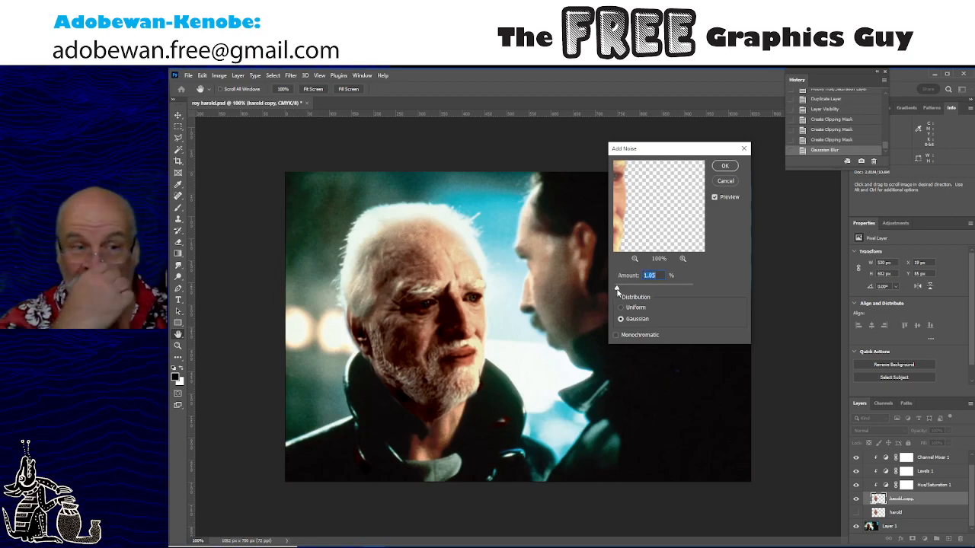
{"action": "left_click", "coordinate": [722, 165]}
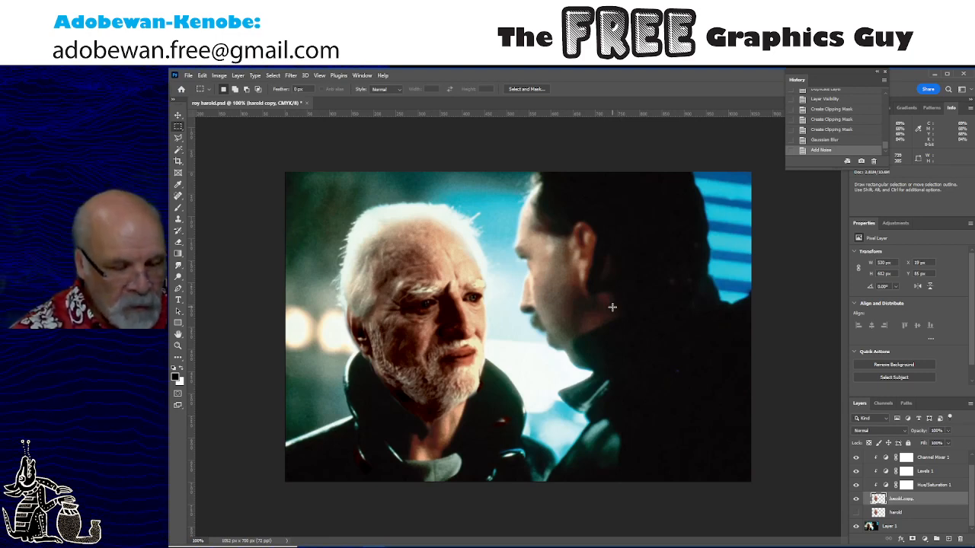
Examine at several magnifications how well the face's softness and grain match the surrounding film still
{"action": "key", "text": "ctrl+minus"}
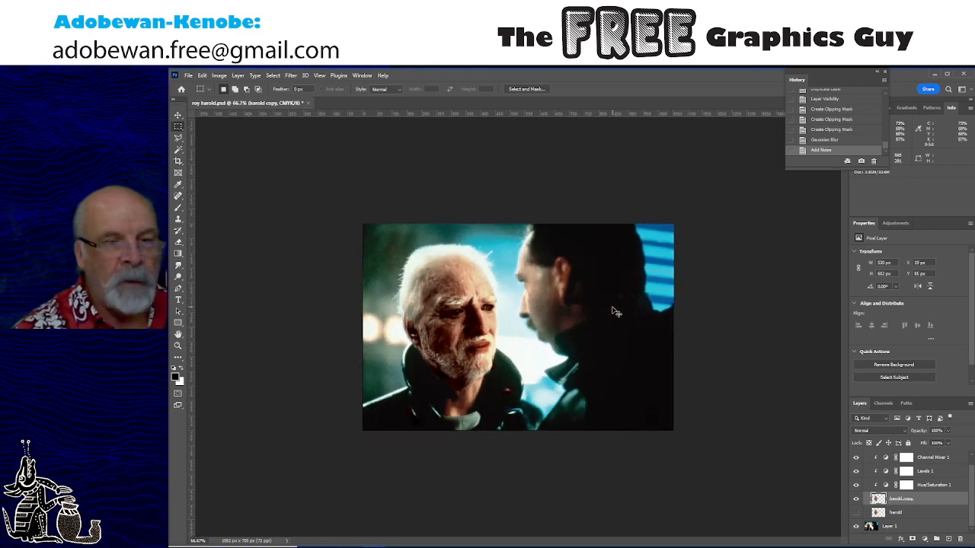
{"action": "key", "text": "ctrl+minus"}
{"action": "key", "text": "ctrl+plus"}
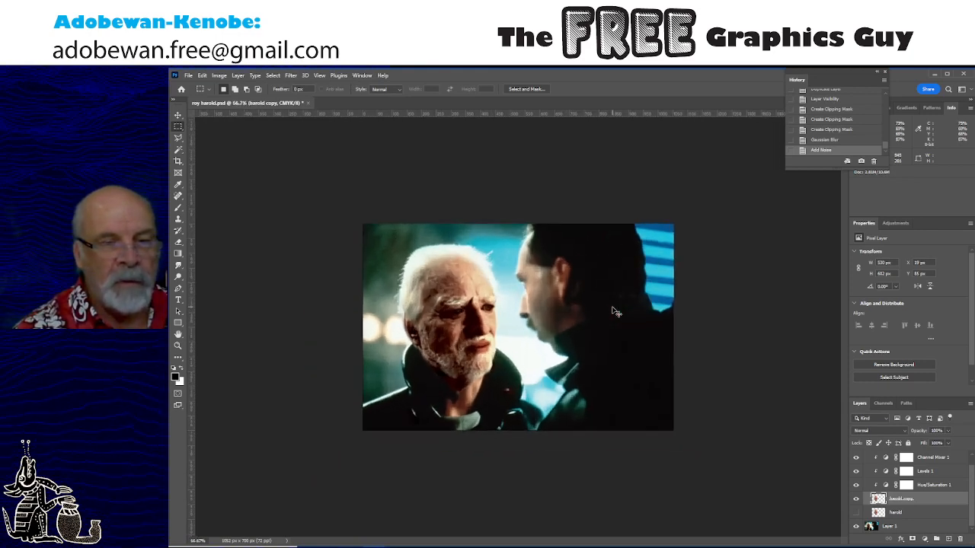
{"action": "key", "text": "ctrl+plus"}
{"action": "key", "text": "ctrl+minus"}
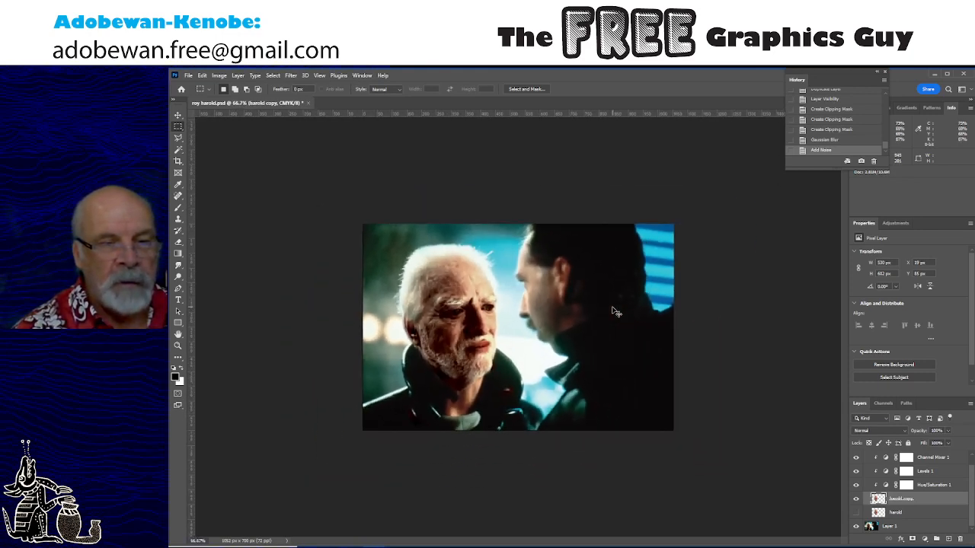
{"action": "key", "text": "ctrl+plus"}
{"action": "key", "text": "ctrl+plus"}
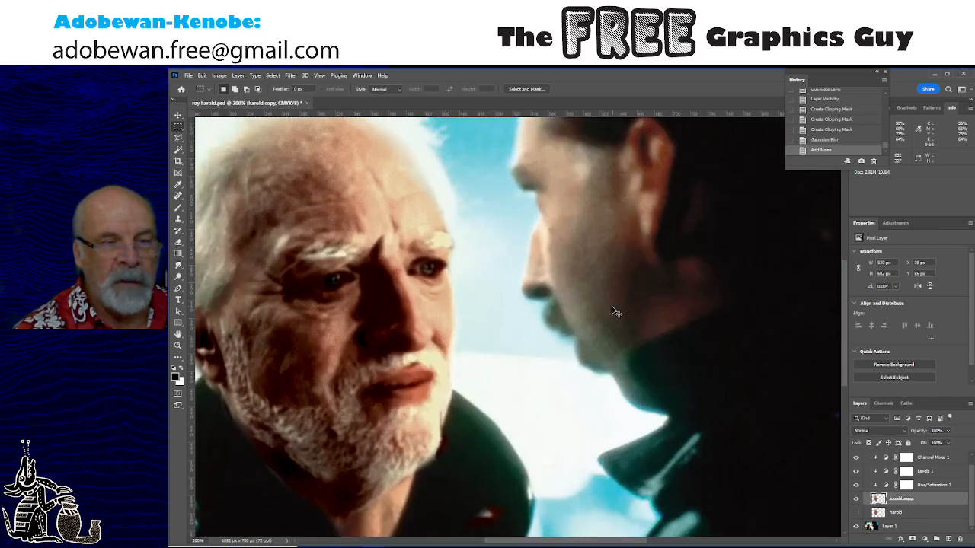
{"action": "key", "text": "ctrl+minus"}
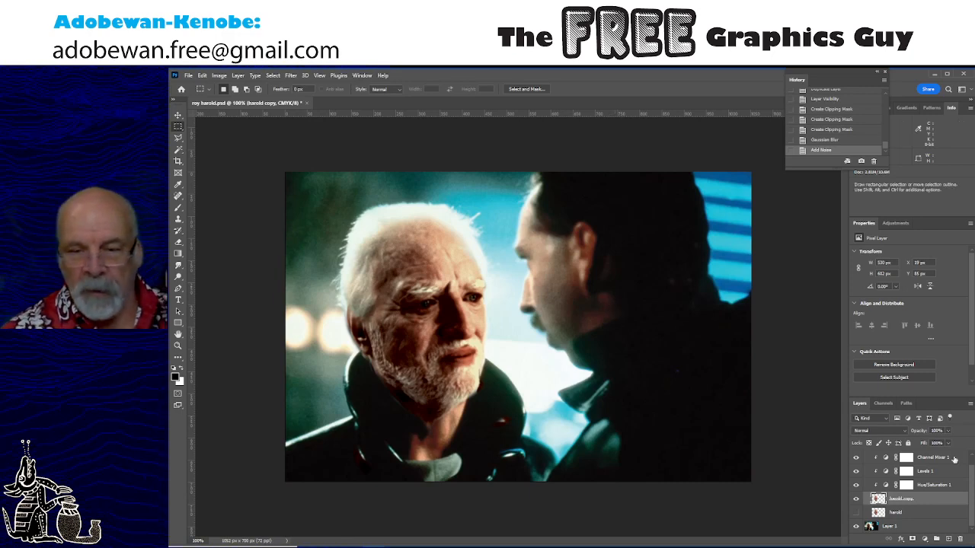
Erase the stray fragments around and below the face on harold copy, hiding Layer 1 only while erasing
{"action": "left_click", "coordinate": [856, 526]}
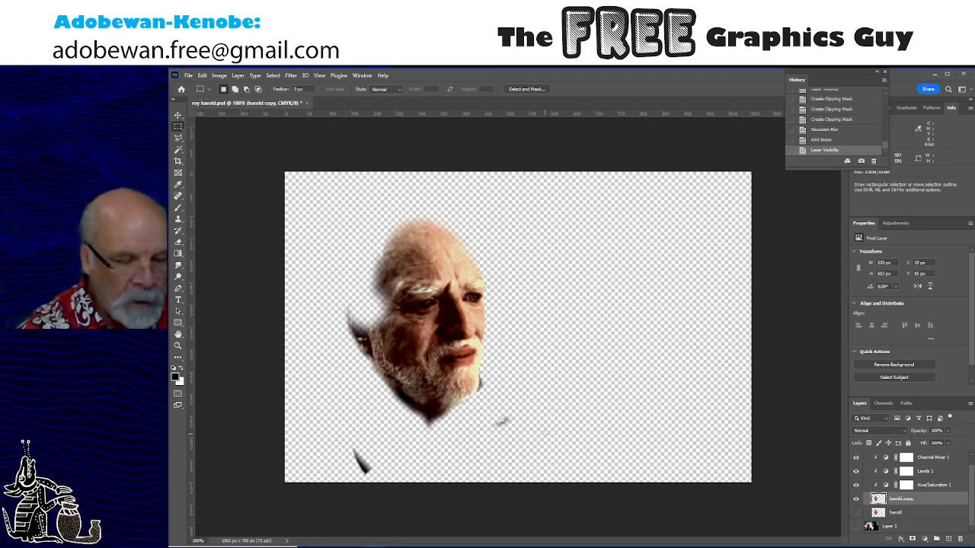
{"action": "key", "text": "e"}
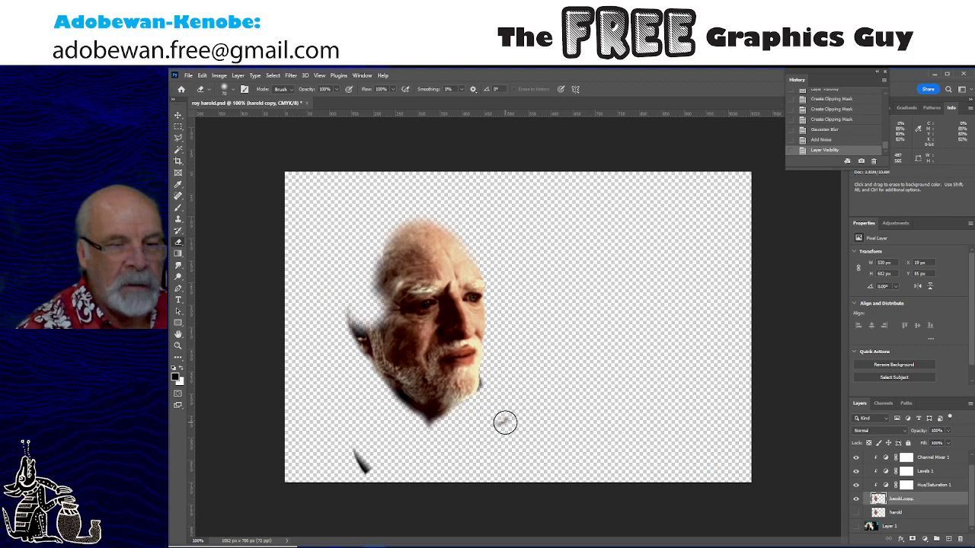
{"action": "mouse_move", "coordinate": [507, 418]}
{"action": "left_mouse_down"}
{"action": "mouse_move", "coordinate": [496, 428]}
{"action": "mouse_move", "coordinate": [514, 414]}
{"action": "left_mouse_up"}
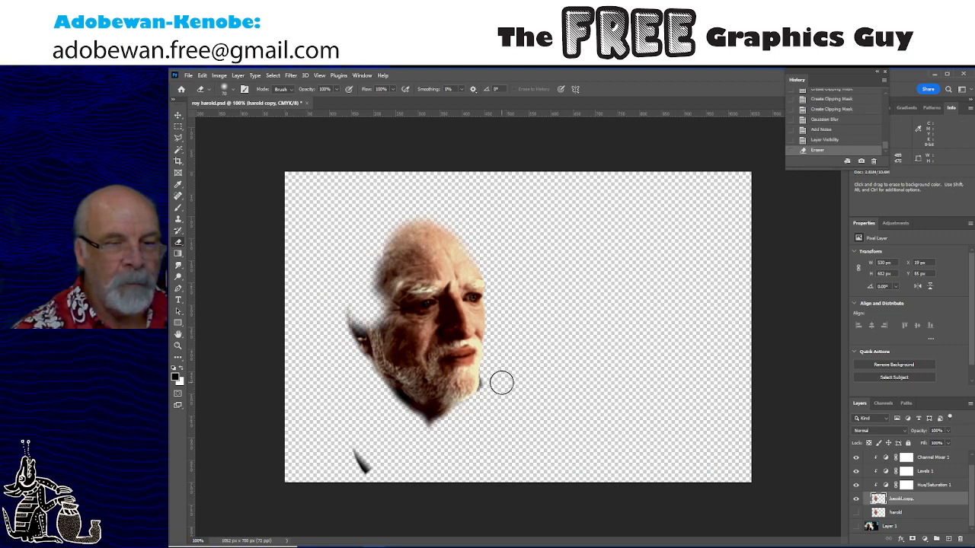
{"action": "left_click_drag", "start_coordinate": [438, 437], "coordinate": [427, 430]}
{"action": "left_click_drag", "start_coordinate": [344, 450], "coordinate": [377, 486]}
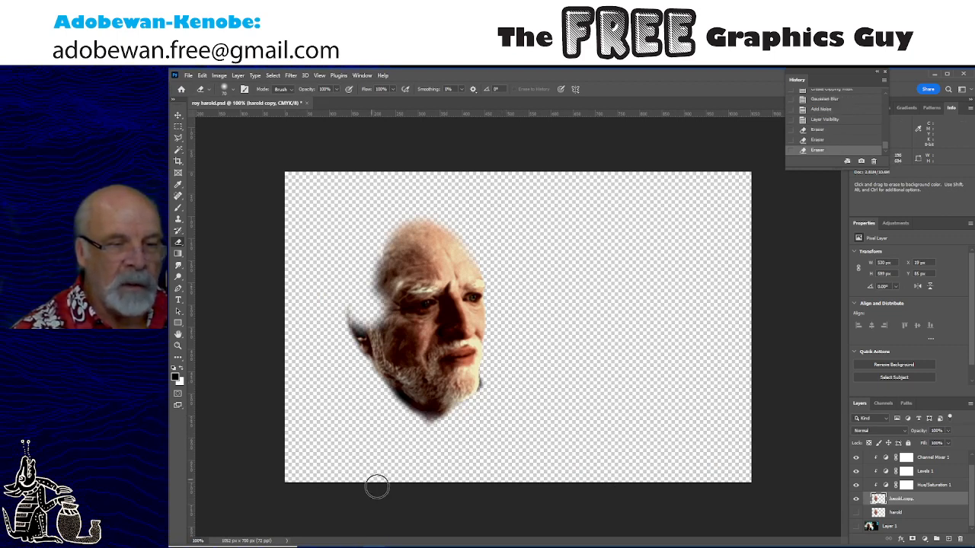
{"action": "mouse_move", "coordinate": [335, 269]}
{"action": "left_mouse_down"}
{"action": "mouse_move", "coordinate": [337, 290]}
{"action": "mouse_move", "coordinate": [338, 279]}
{"action": "left_mouse_up"}
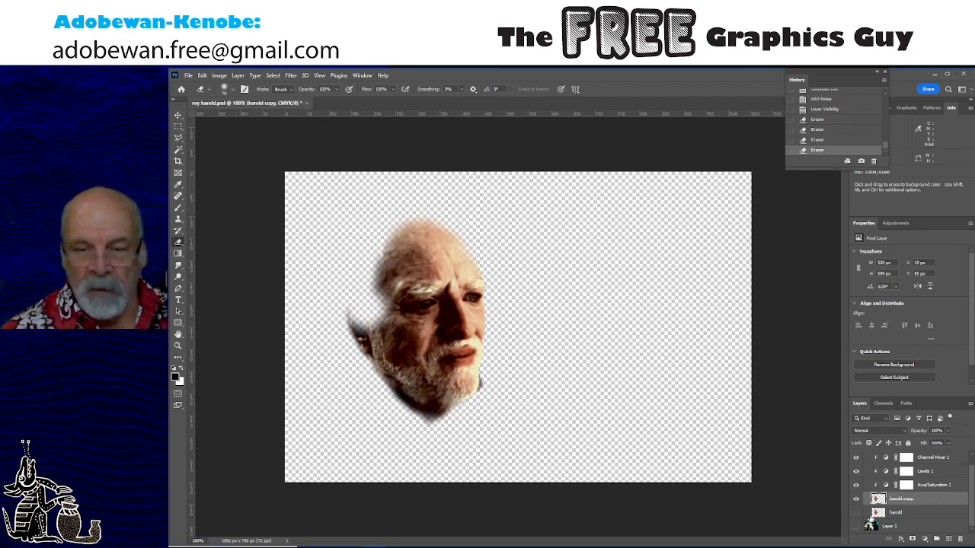
{"action": "left_click", "coordinate": [855, 526]}
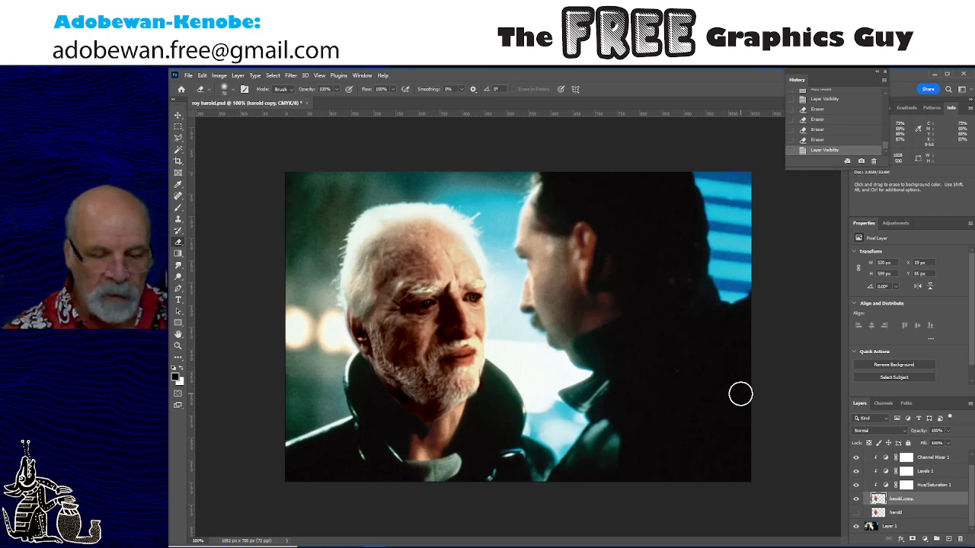
{"action": "key", "text": "ctrl+plus"}
{"action": "key", "text": "ctrl+minus"}
{"action": "key", "text": "ctrl+minus"}
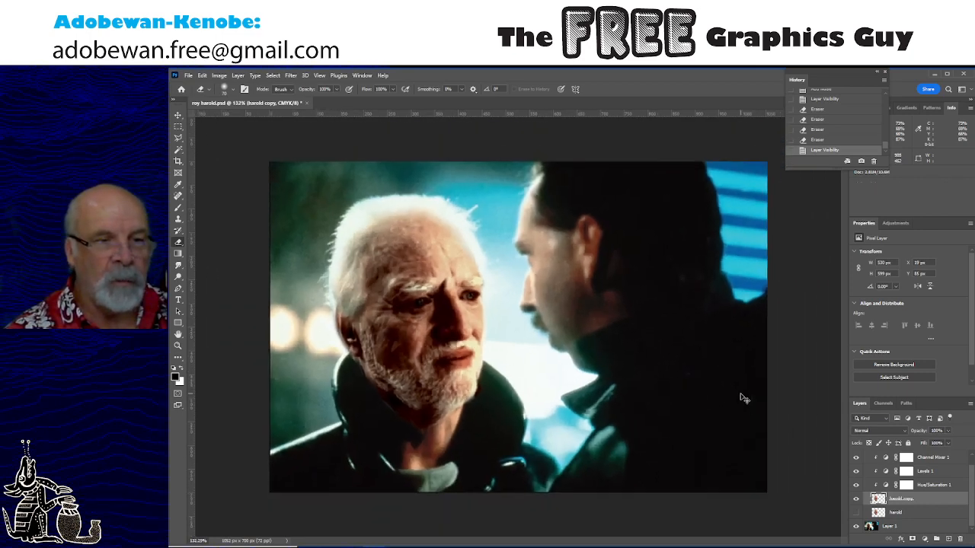